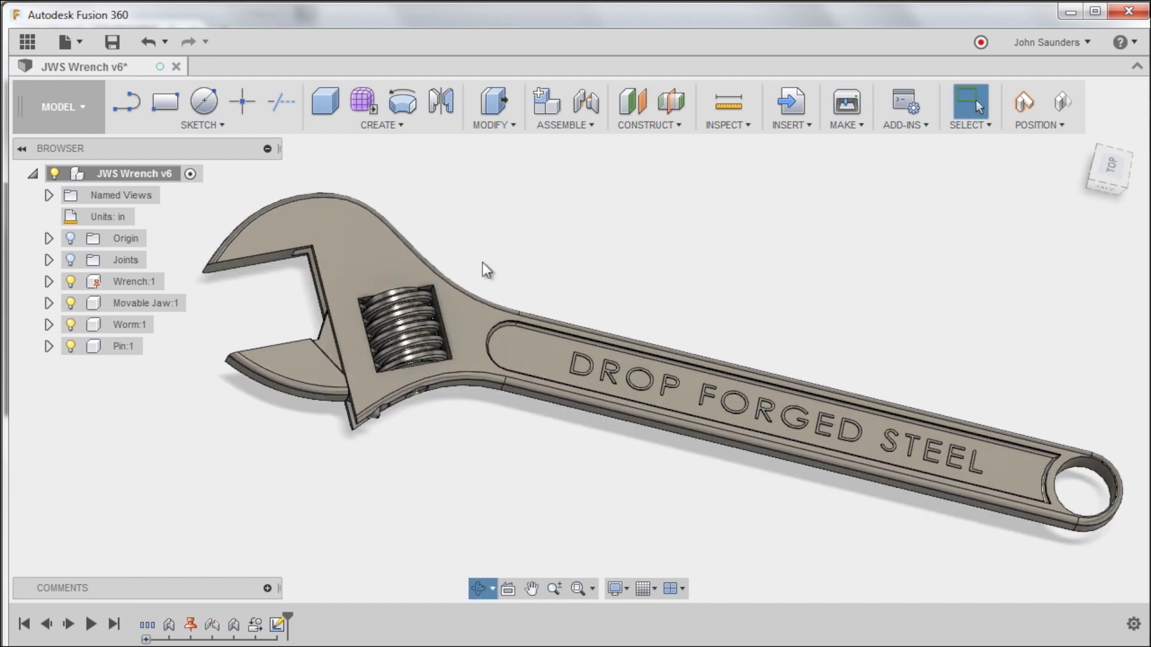
Test the movable jaw's travel on the assembled wrench by shifting it along its slot
mouse_move(292, 359)
mouse_down()
mouse_move(293, 378)
mouse_move(297, 352)
mouse_up()
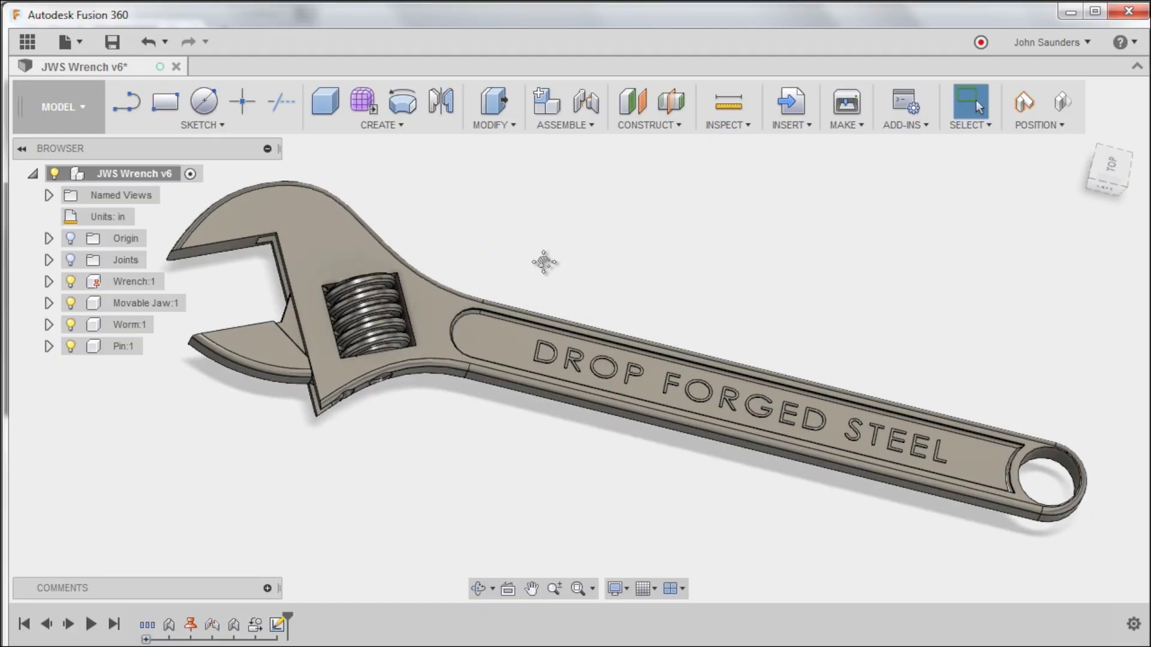
shift+middle_drag(567, 263, 494, 308)
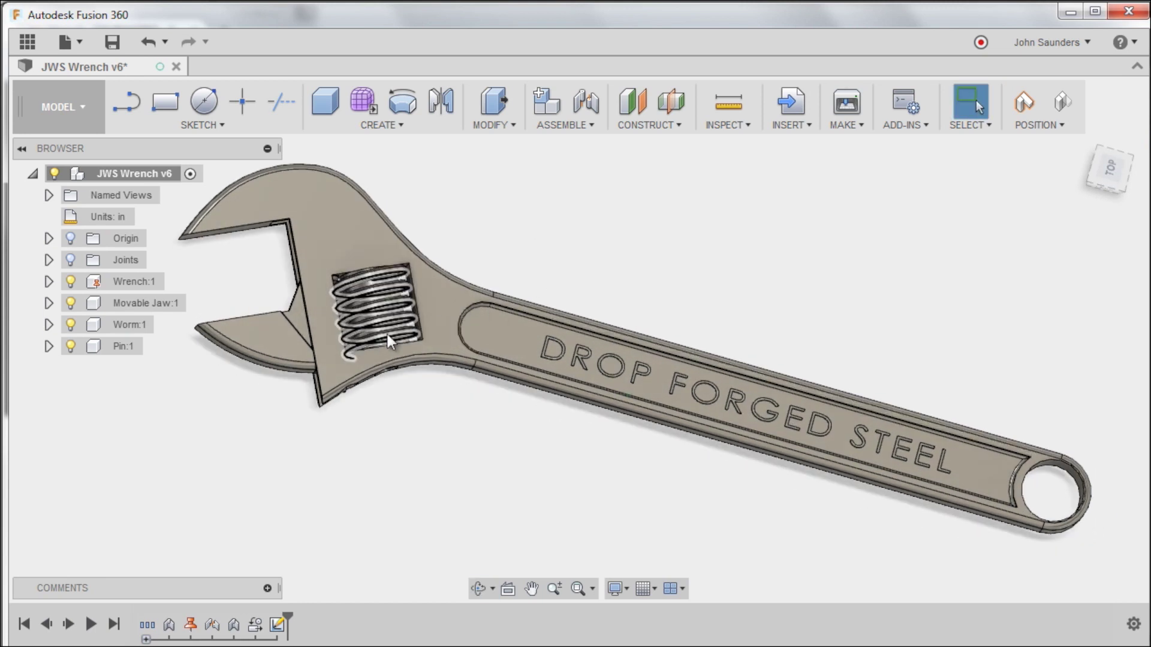
mouse_move(282, 337)
mouse_down()
mouse_move(276, 355)
mouse_move(265, 330)
mouse_move(265, 343)
mouse_move(271, 322)
mouse_move(286, 326)
mouse_up()
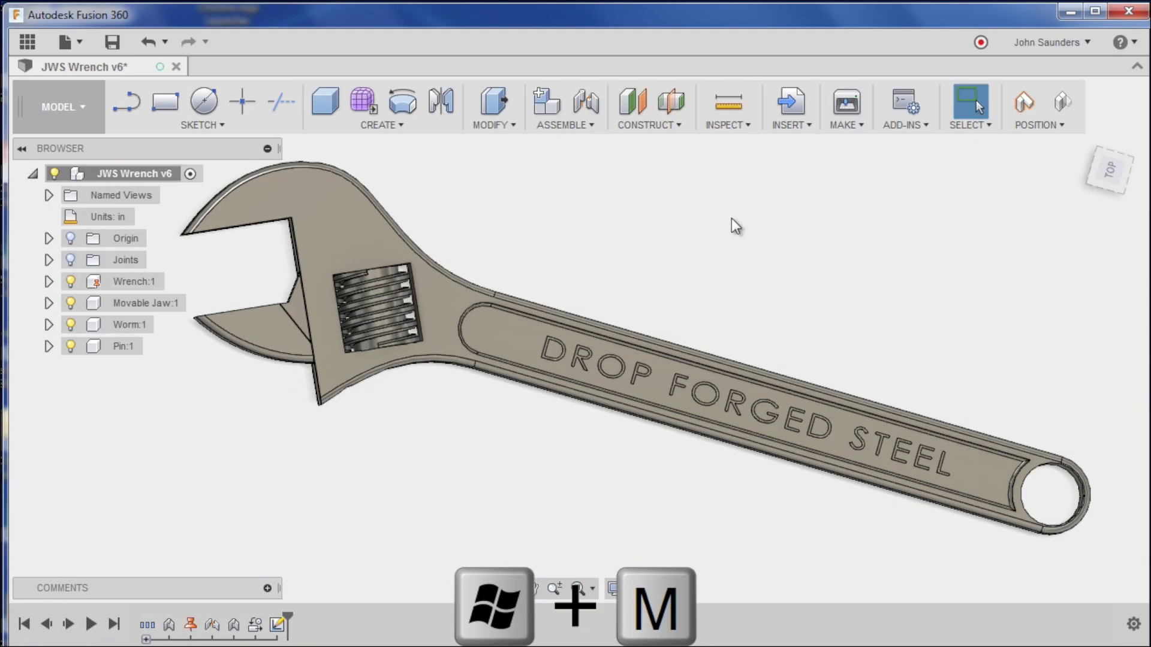
Show the project's stored designs and close the JWS Wrench design without saving it
click(27, 41)
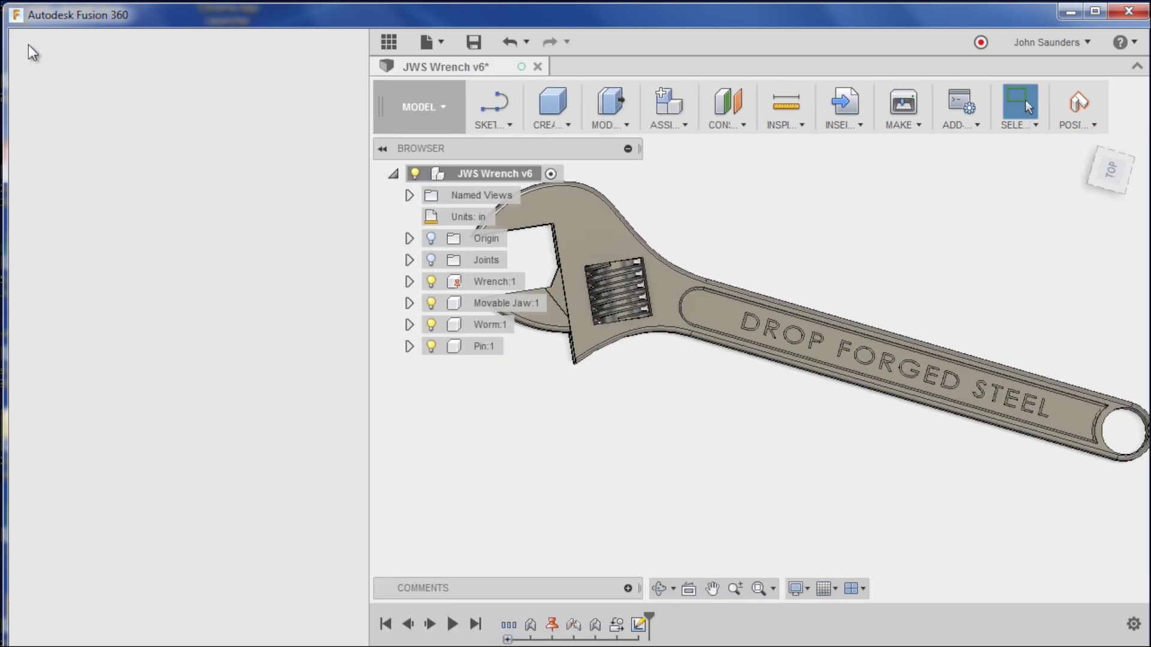
click(539, 67)
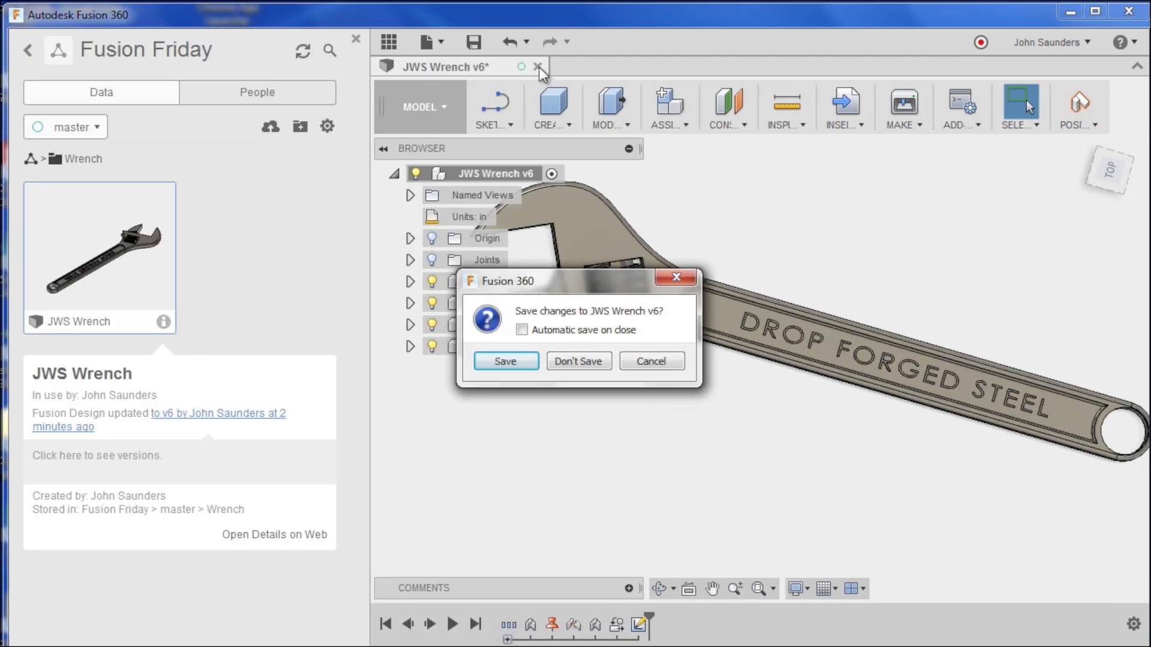
click(582, 360)
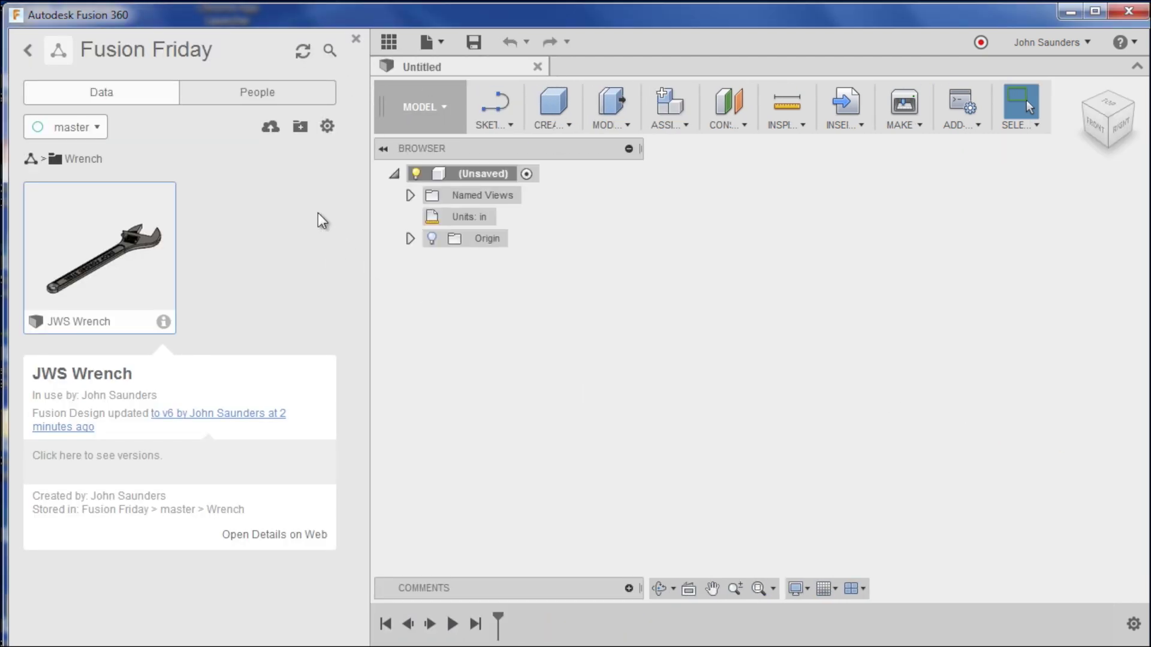
Start an upload into the Wrench folder and arrange the wrench-60.snapshot.2 file window over it
click(271, 129)
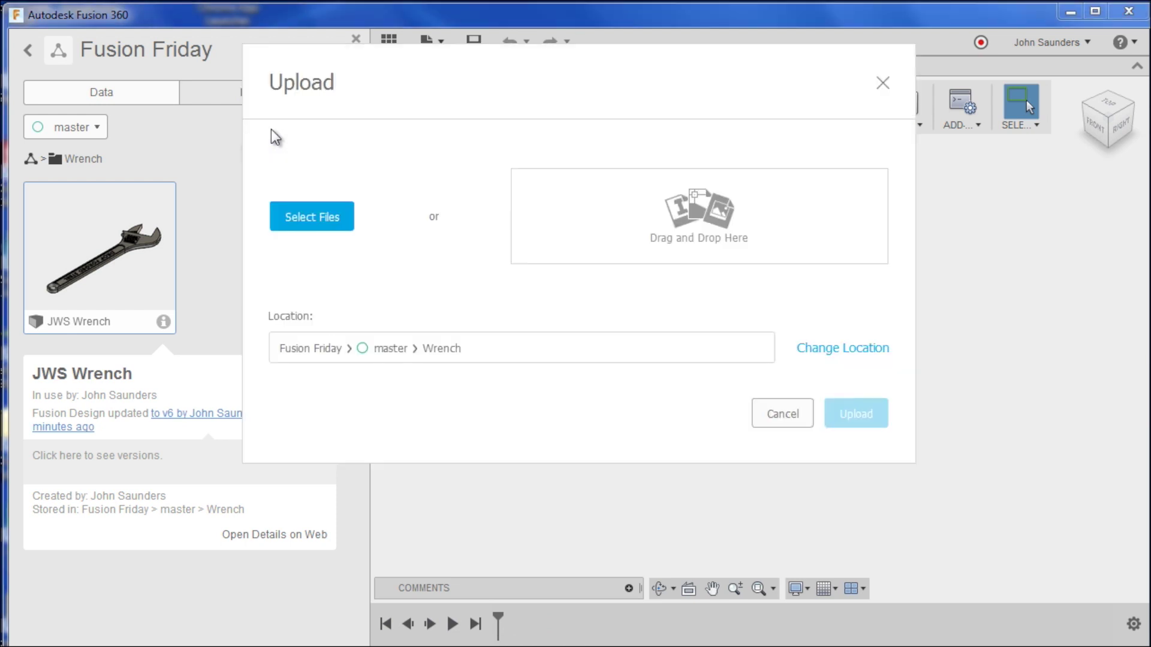
click(564, 646)
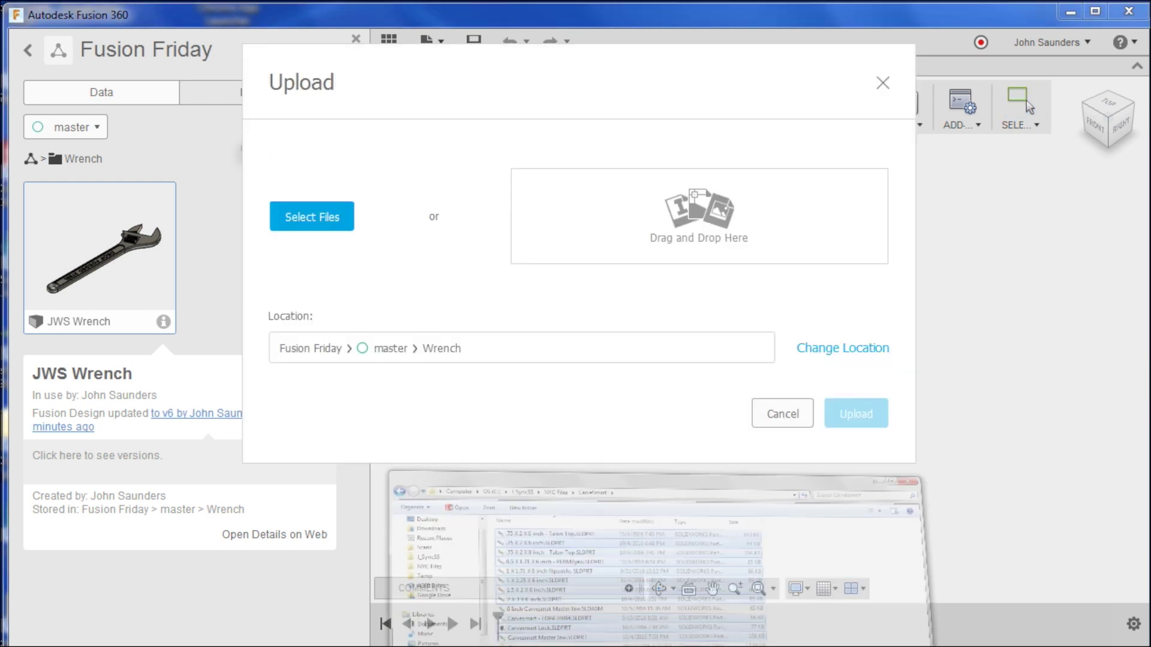
drag(518, 413, 358, 187)
click(400, 343)
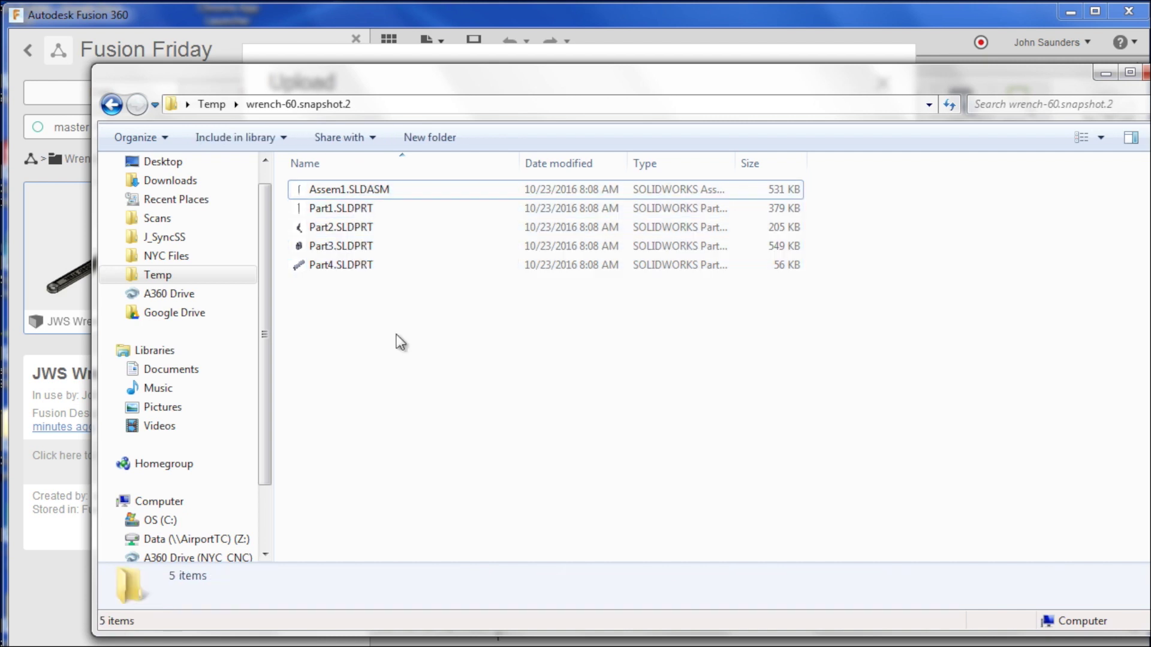
drag(383, 82, 530, 85)
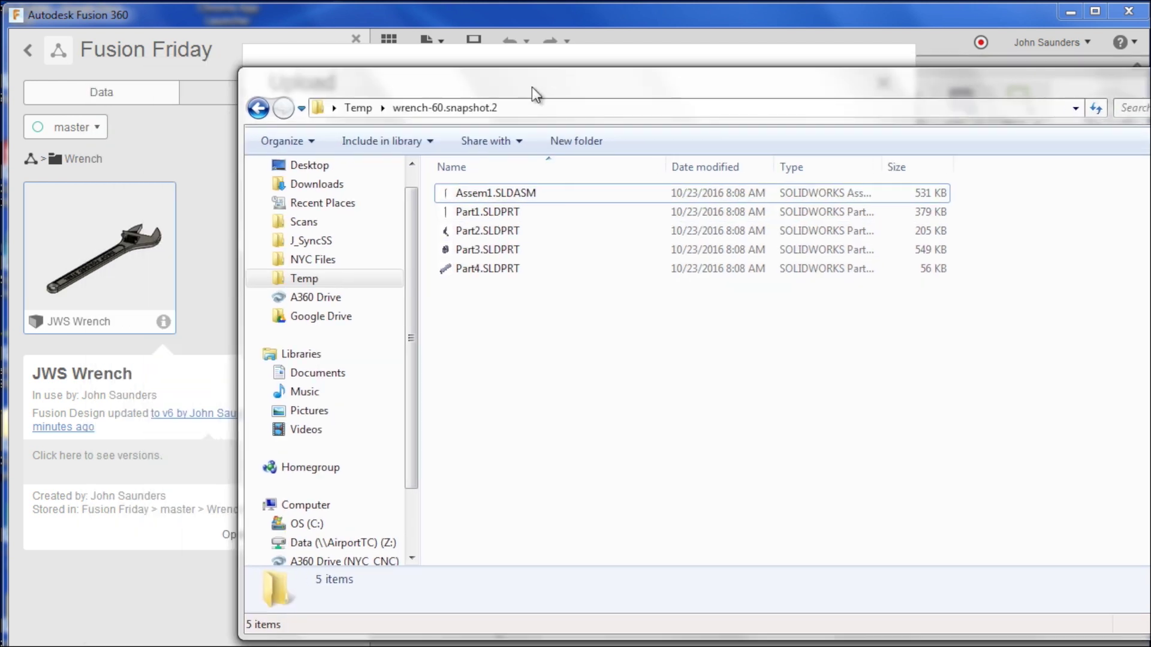
drag(1150, 638, 1097, 613)
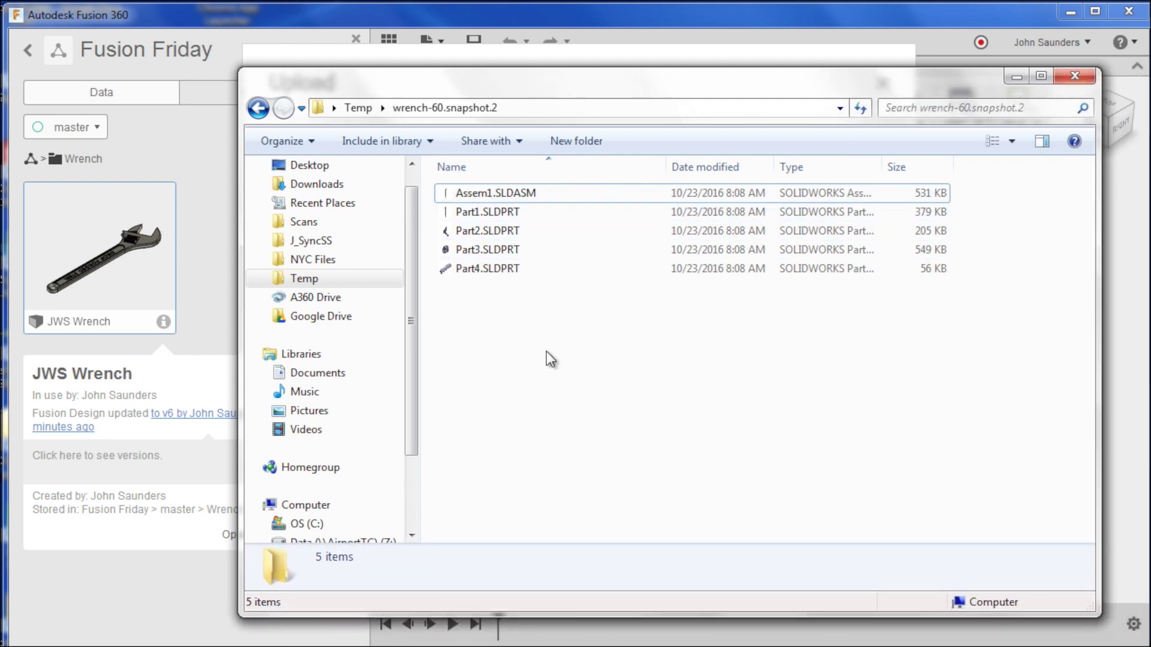
drag(431, 84, 378, 92)
Add Assem1.SLDASM and Part1.SLDPRT through Part4.SLDPRT to the upload and start uploading them
click(437, 200)
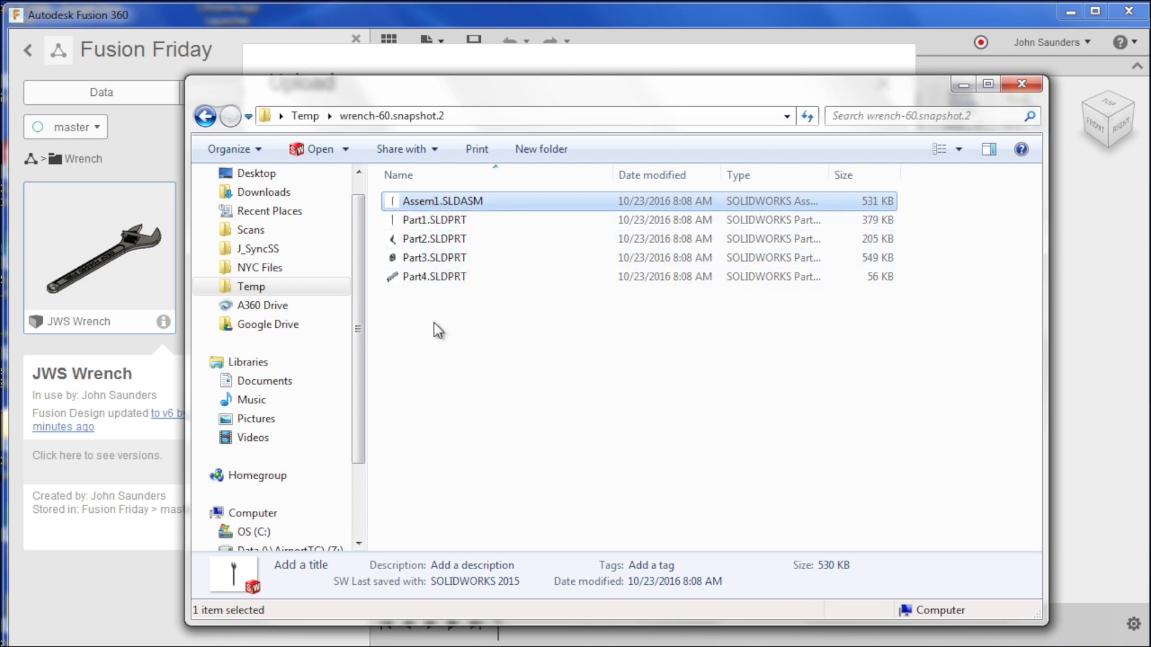
drag(466, 334, 451, 181)
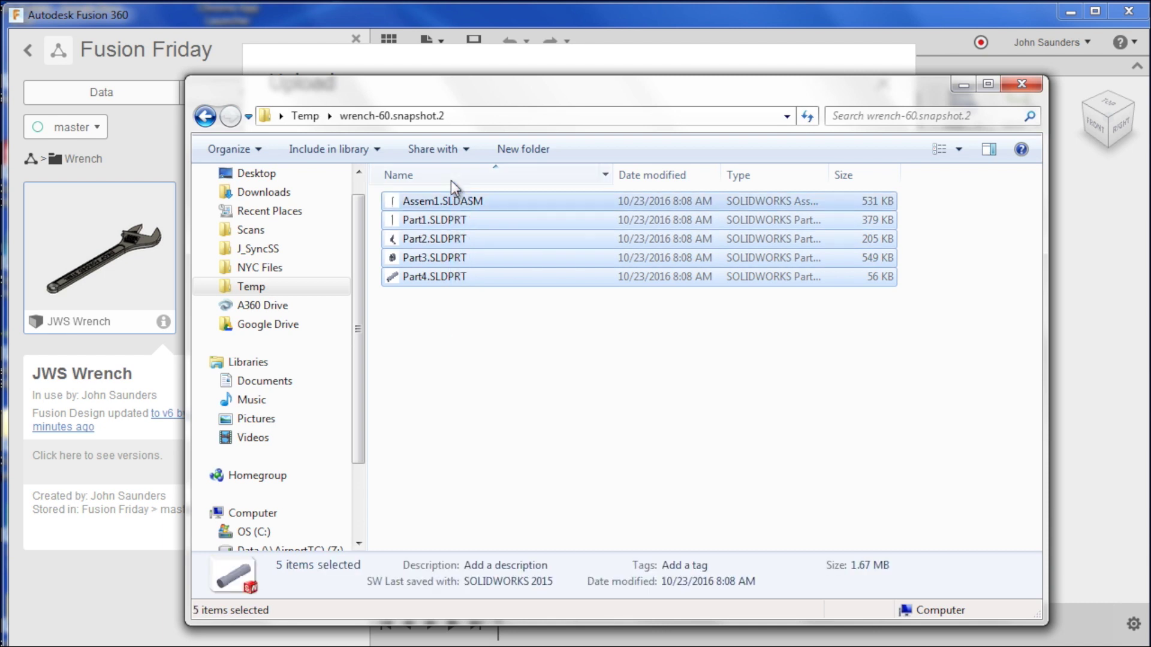
drag(453, 108, 851, 218)
drag(864, 319, 593, 236)
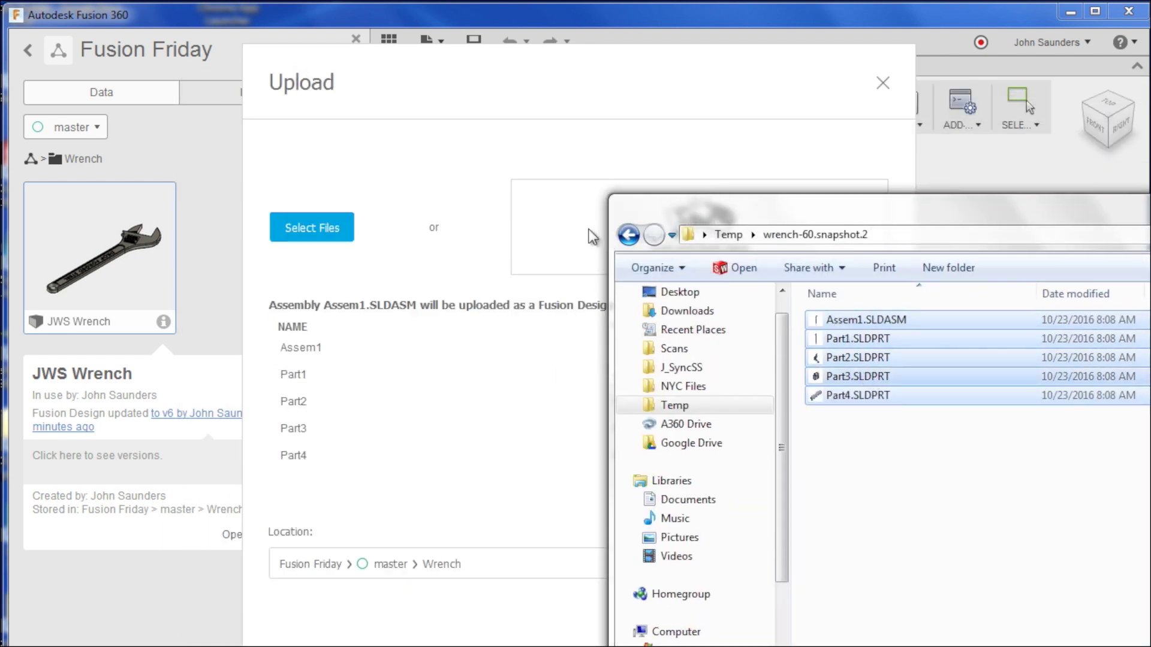
click(348, 225)
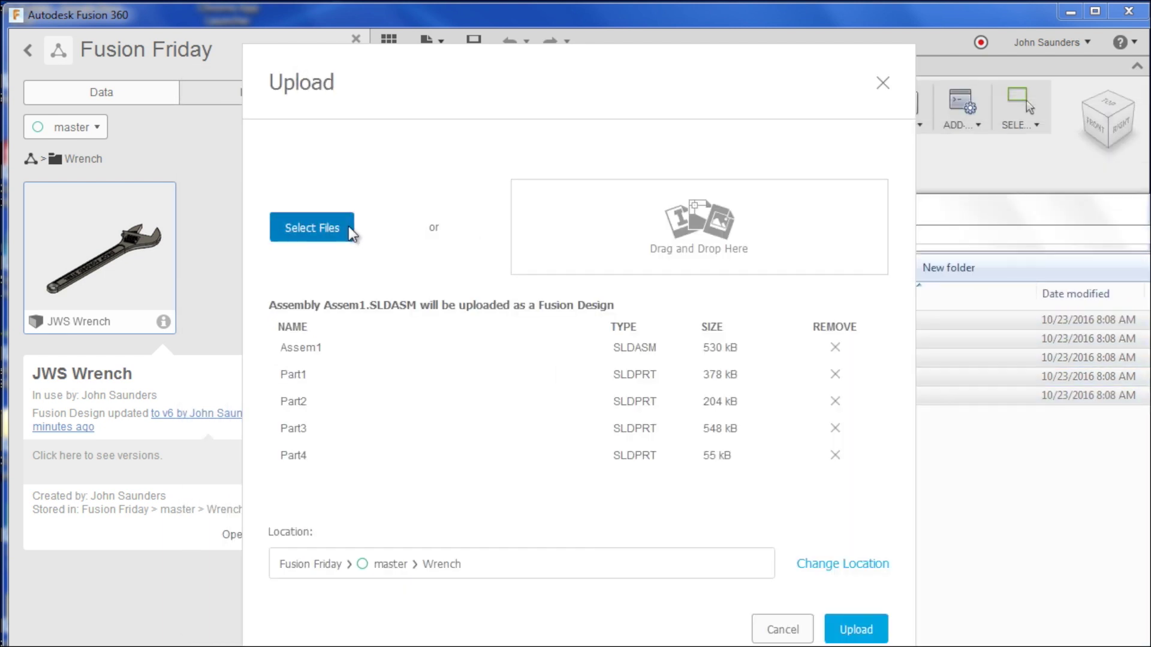
click(846, 626)
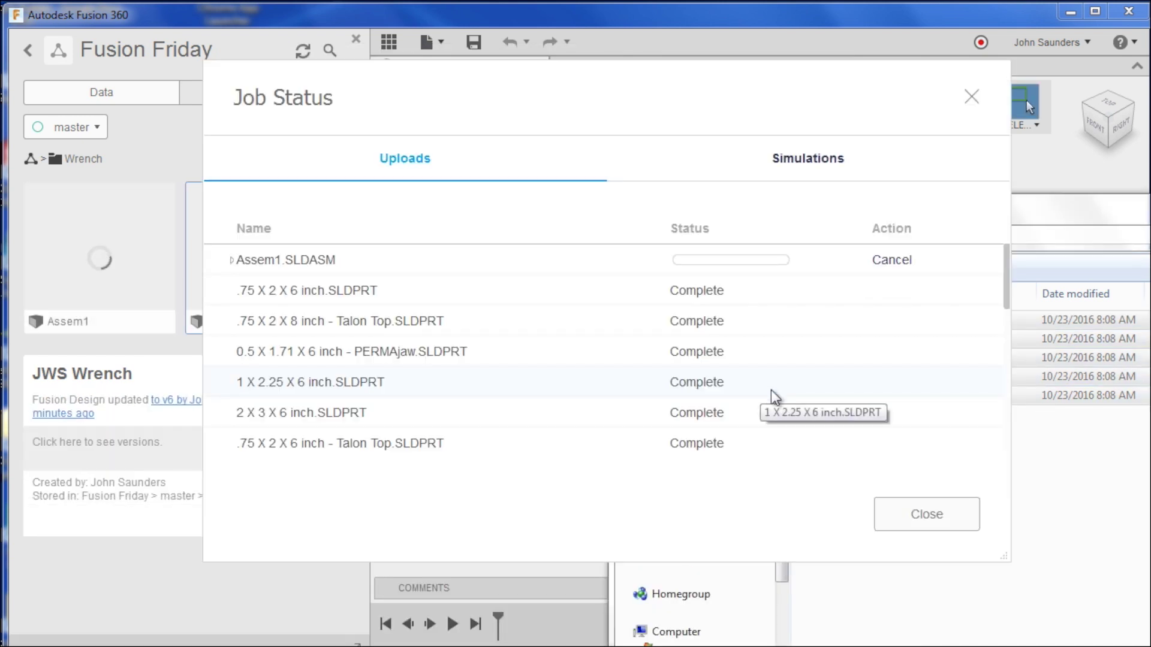
Close the job status, open the uploaded Assem1 design and switch to the Model workspace
click(155, 314)
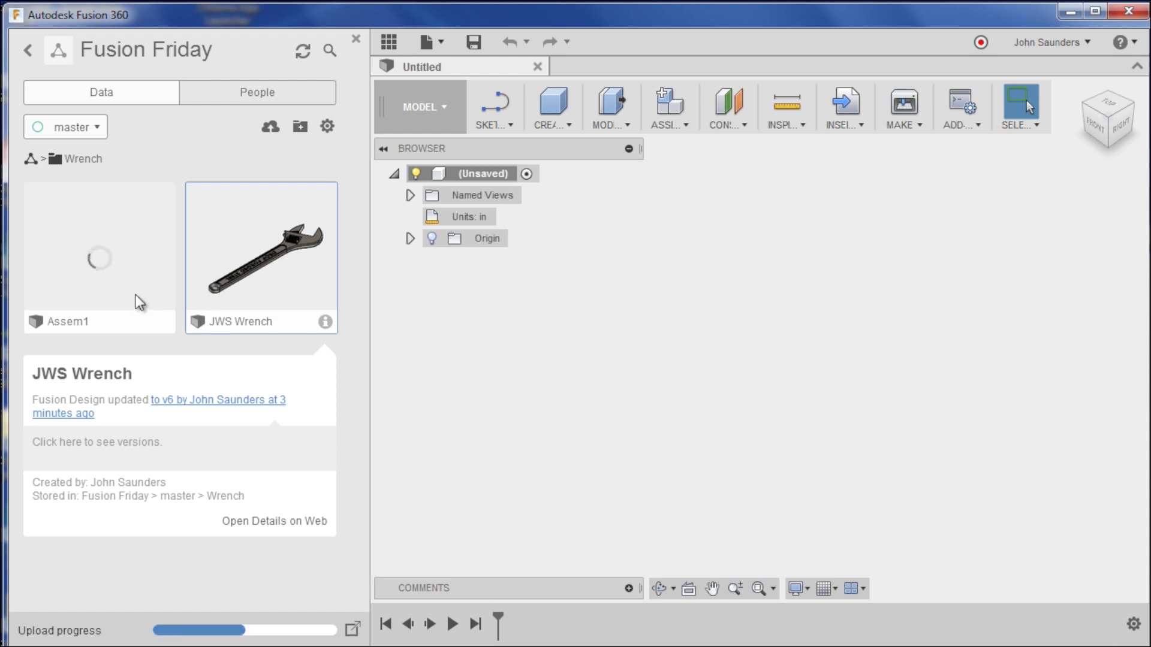
double_click(99, 258)
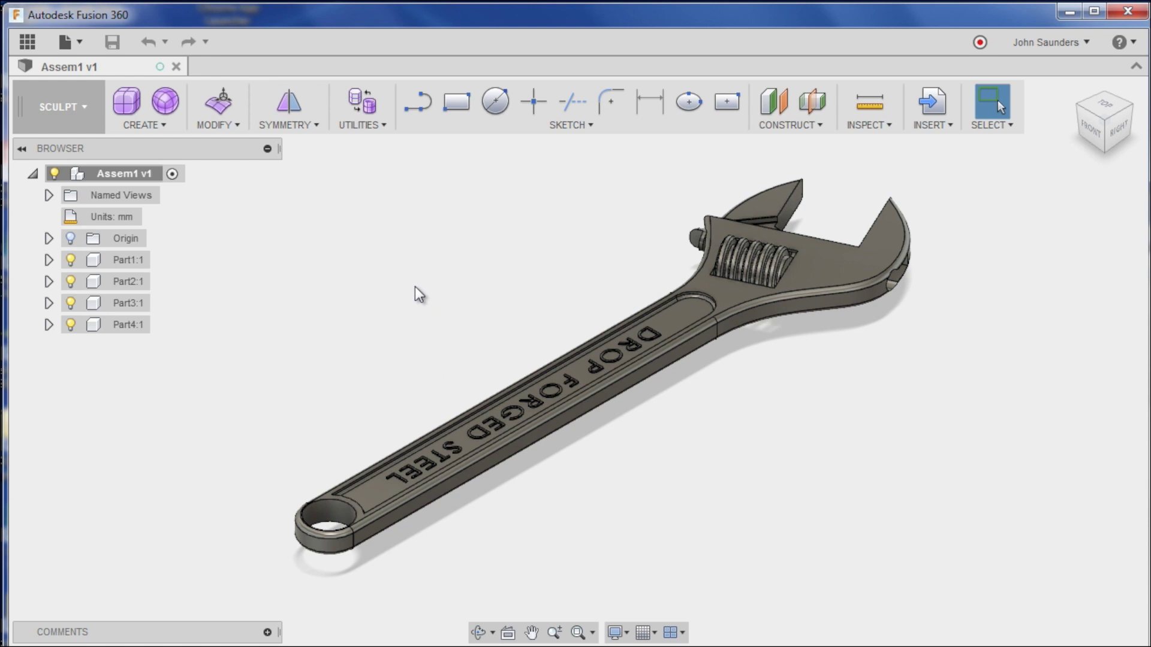
click(84, 116)
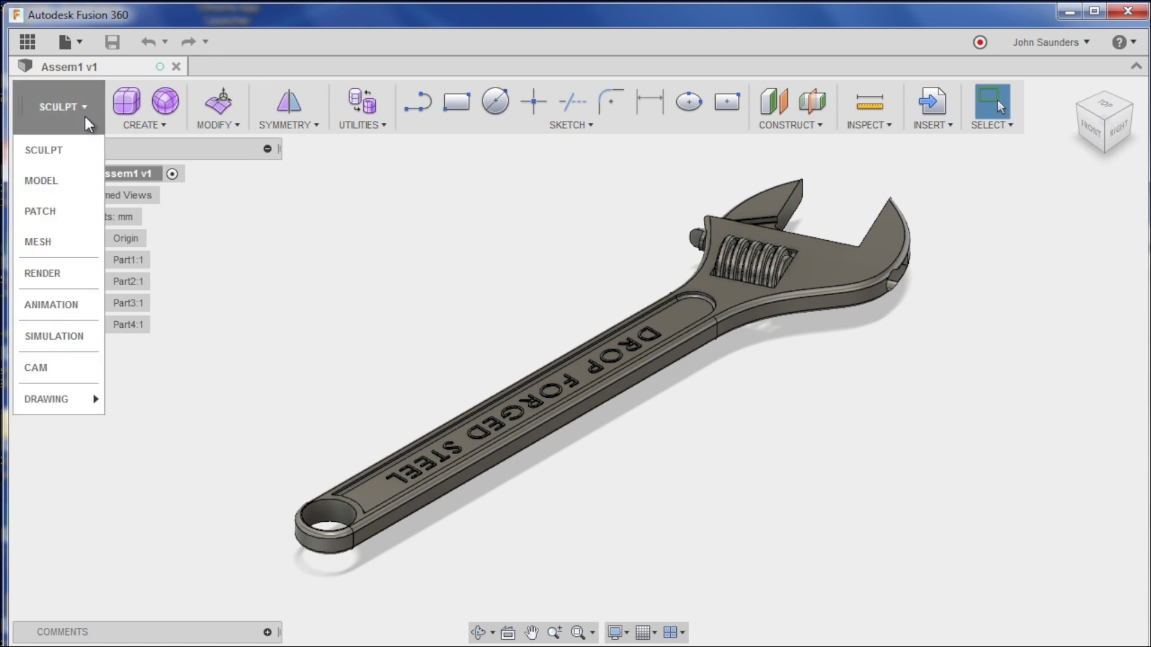
click(85, 180)
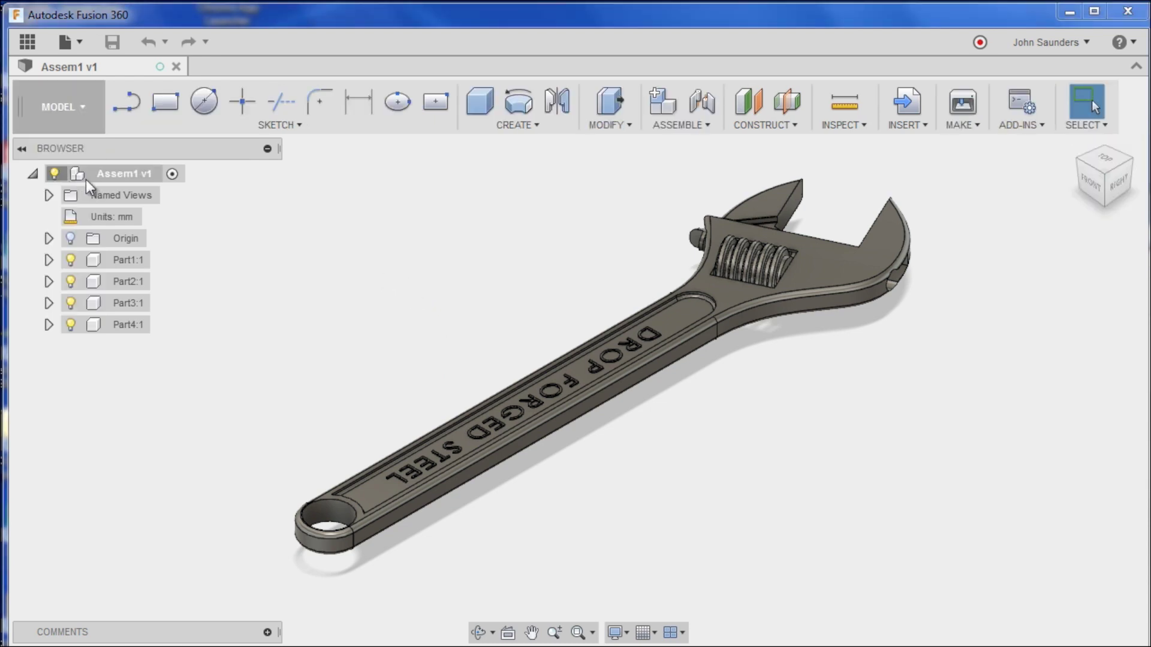
Change the Assem1 design's active units to inches
click(153, 217)
click(327, 113)
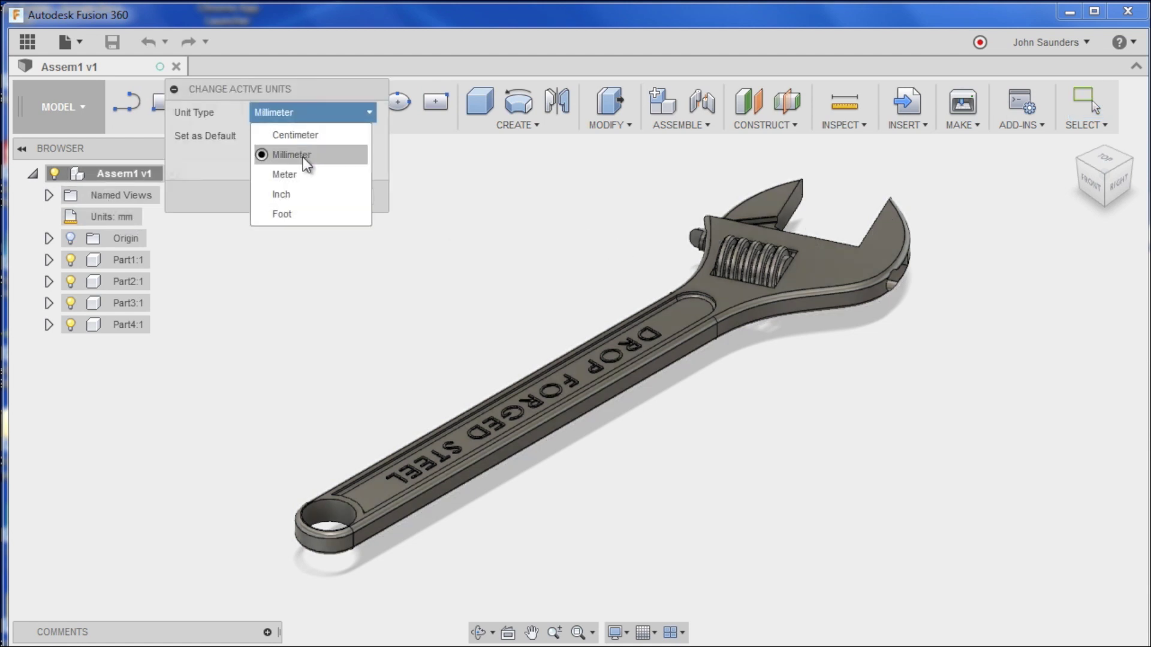
click(293, 193)
click(286, 197)
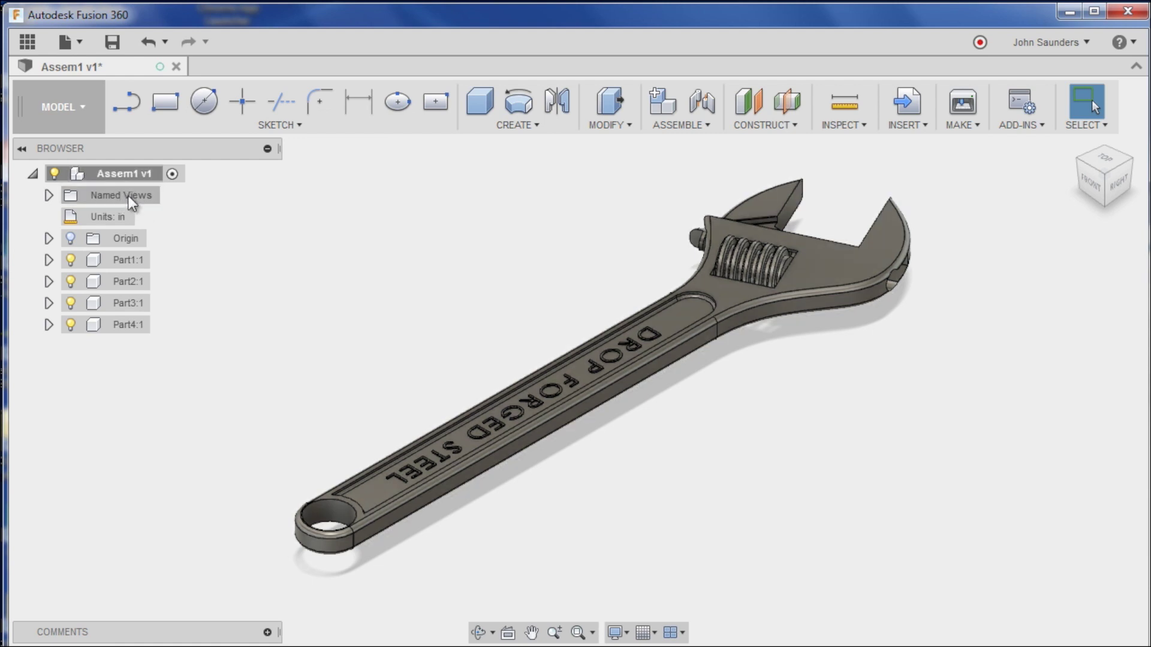
Turn on design history capture for the Assem1 assembly
click(125, 174)
right_click(124, 174)
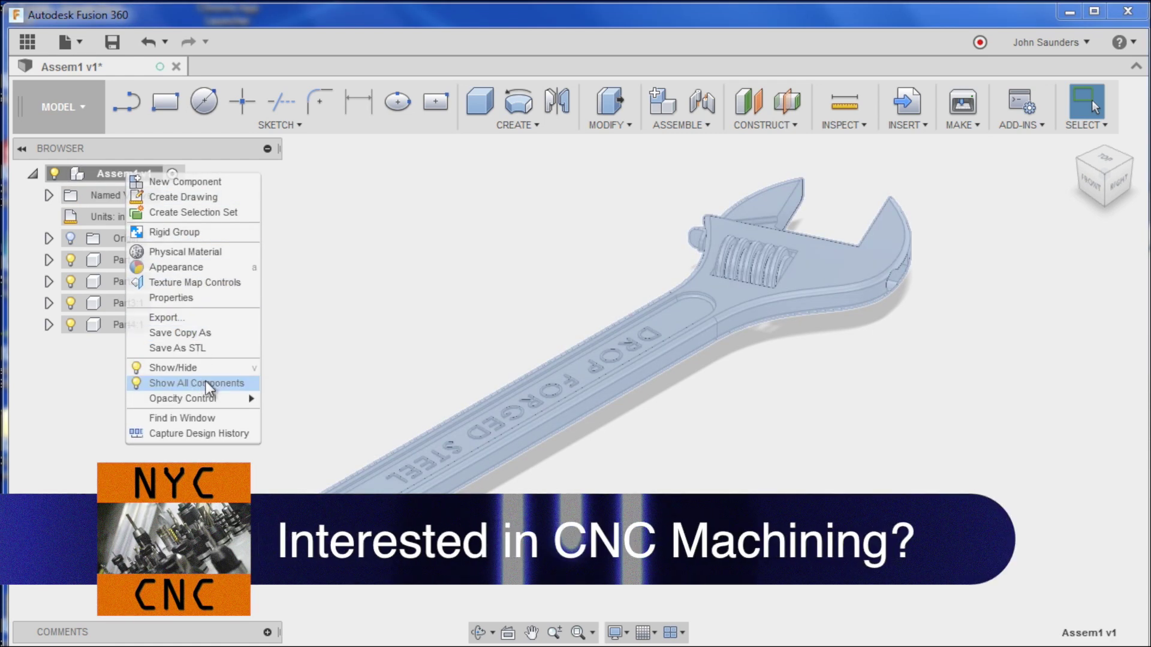
click(215, 434)
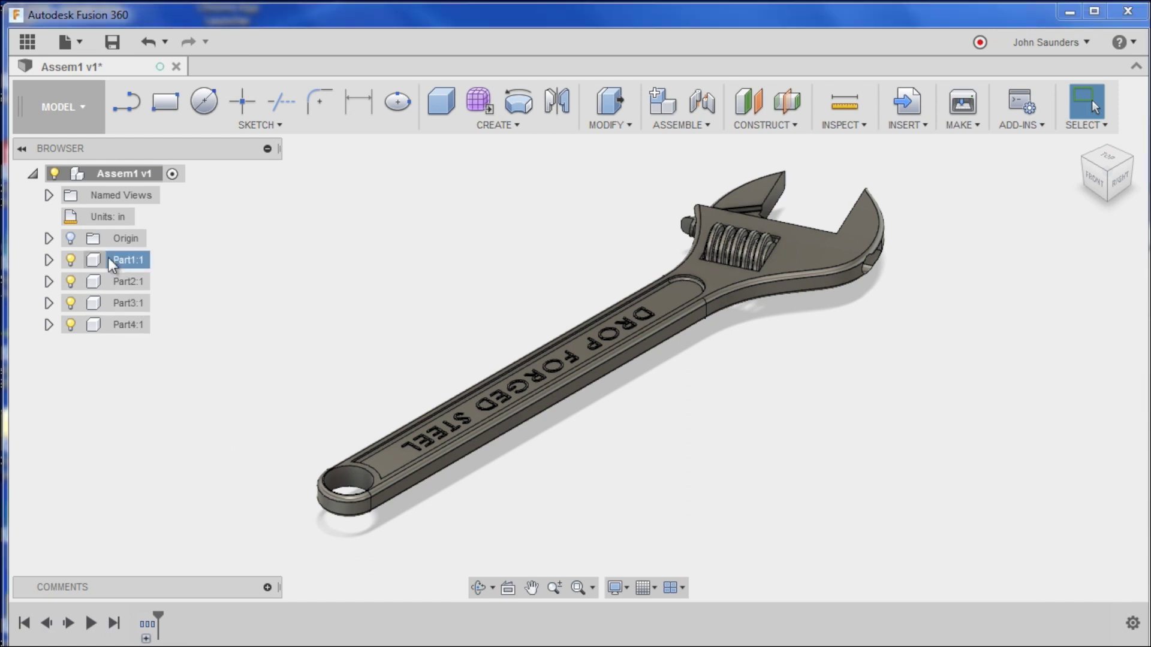
Identify the main wrench body in the model and rename component Part1 as Wrench
click(112, 324)
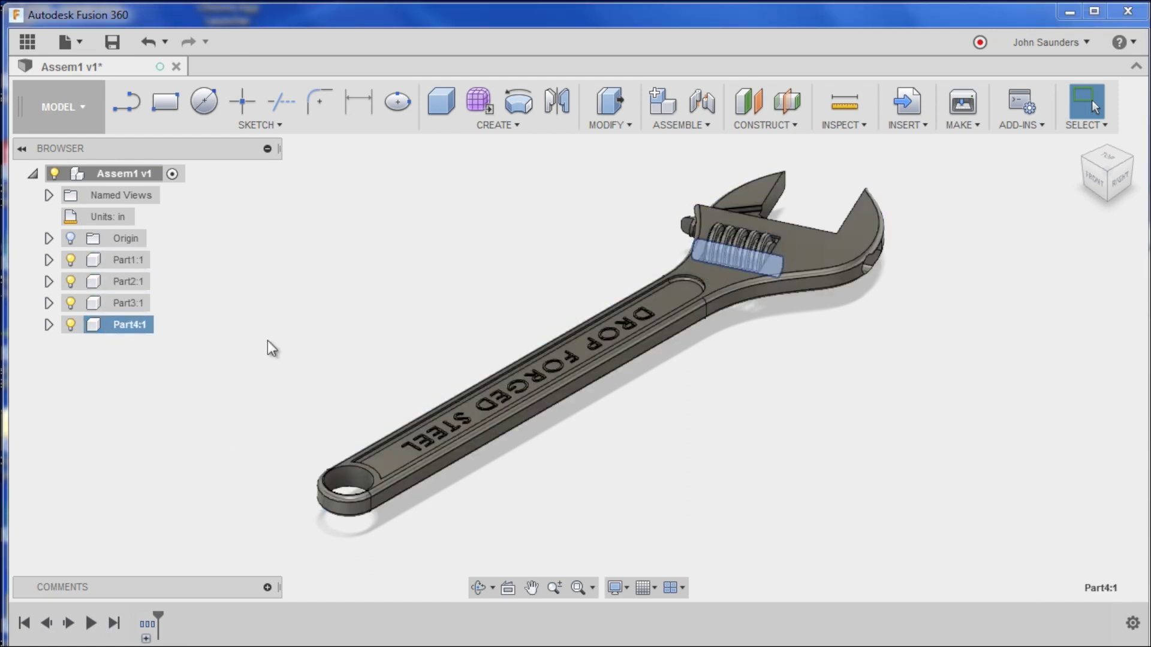
shift+middle_drag(282, 336, 506, 364)
scroll(403, 317, up, 1)
shift+middle_drag(403, 322, 436, 290)
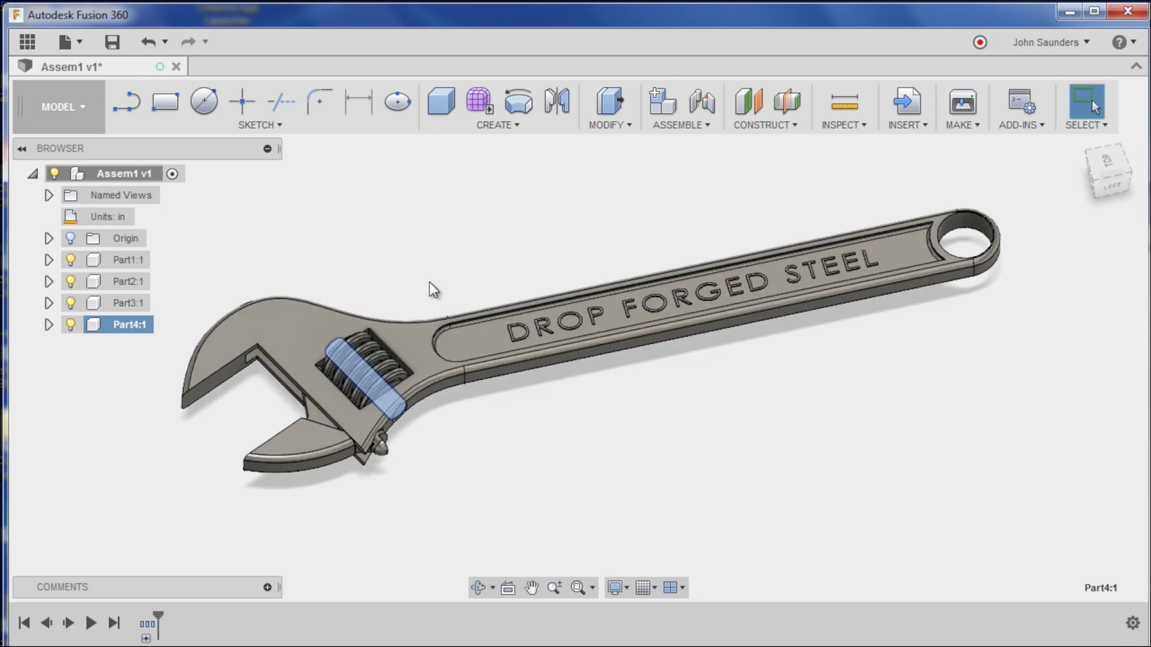
shift+middle_drag(412, 249, 411, 328)
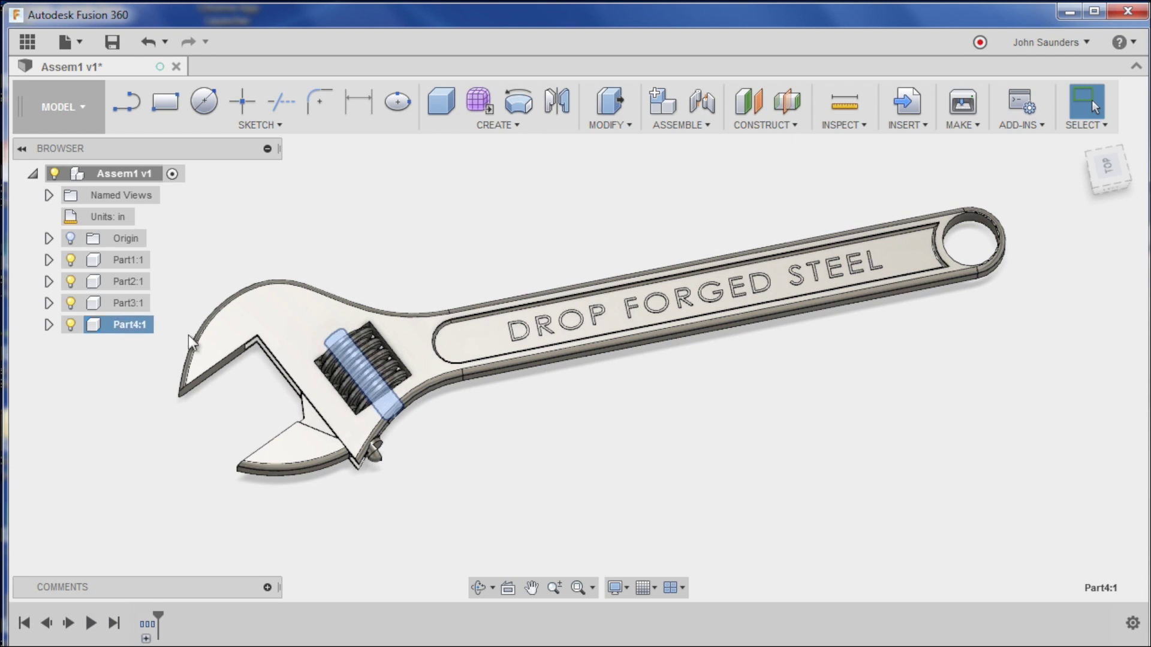
click(267, 288)
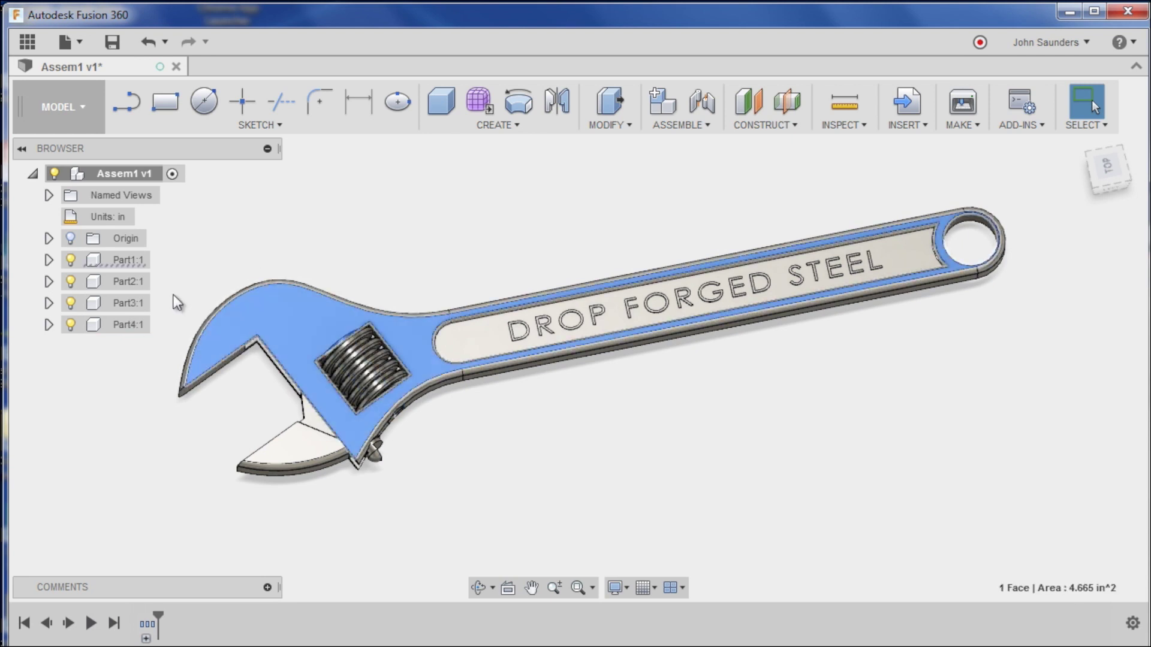
double_click(126, 261)
text(W)
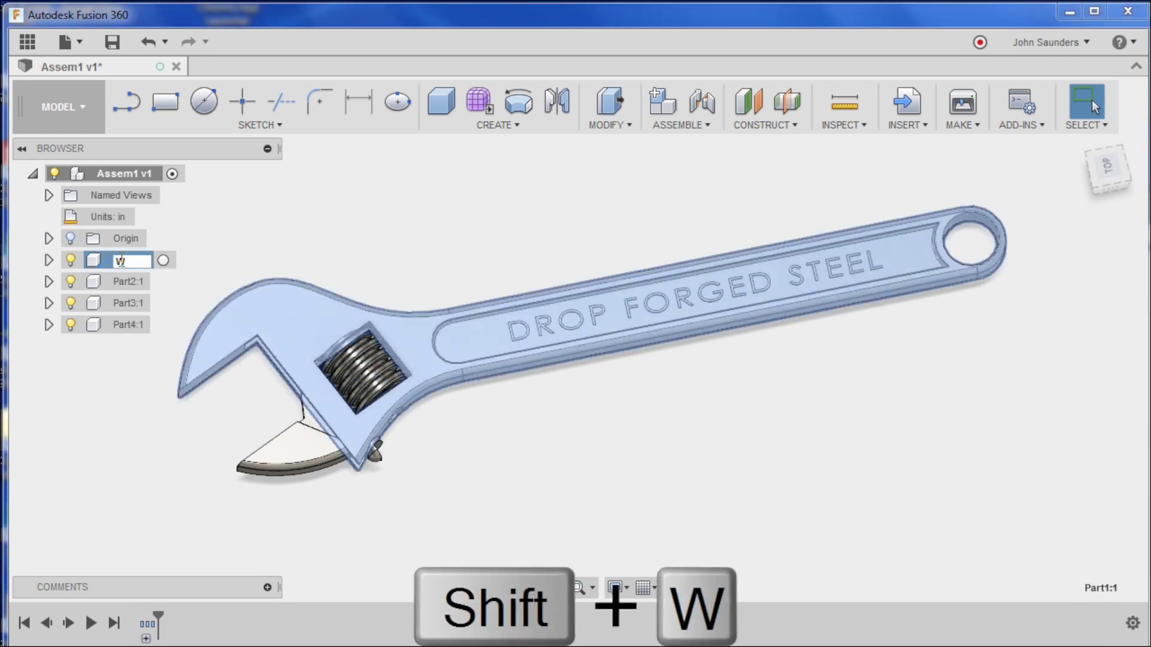
text(rench)
key(Return)
Rename component Part2 as Movable Jaw
click(127, 281)
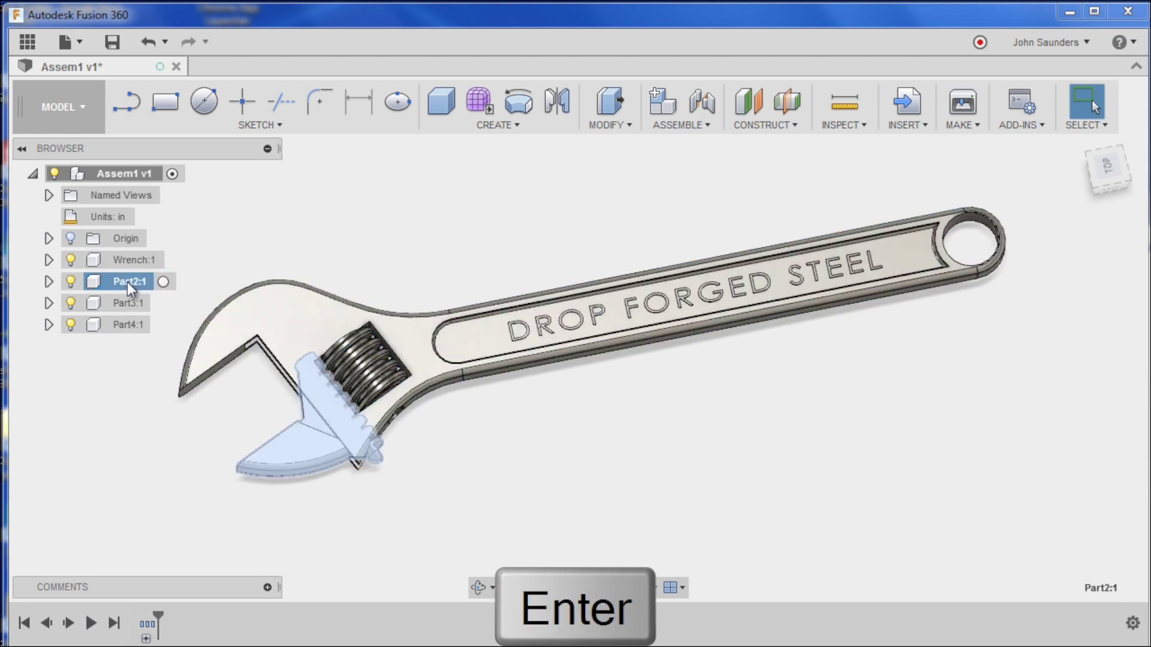
double_click(127, 281)
text(Movable Jaw)
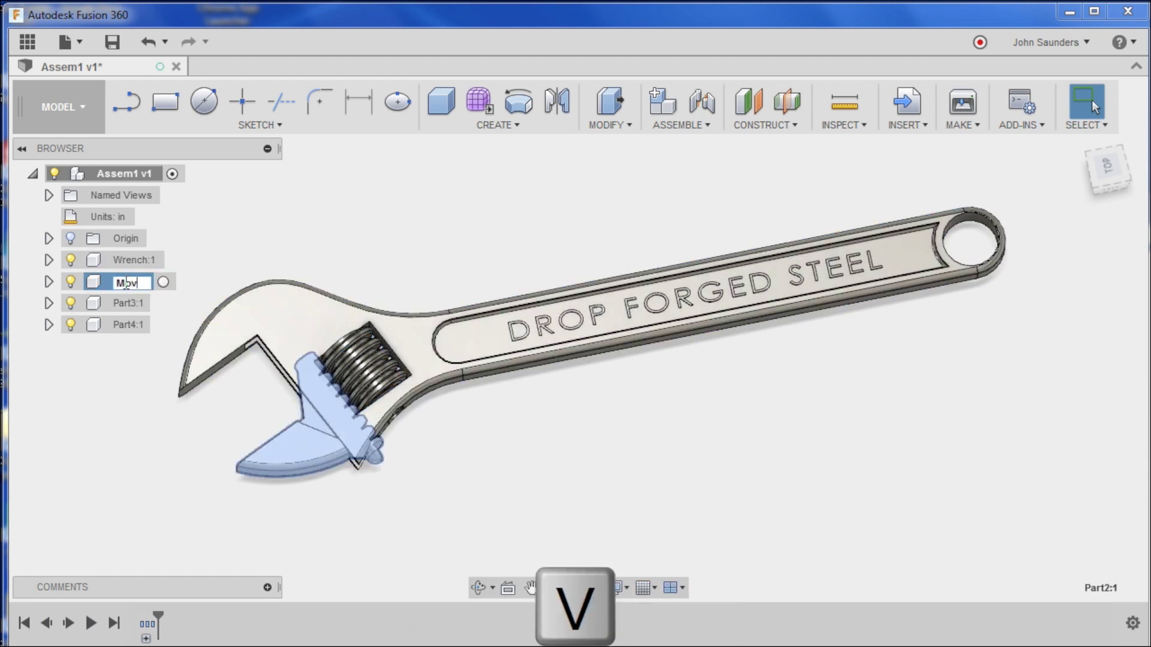
key(Return)
Rename component Part3 as Worm Gear
click(127, 299)
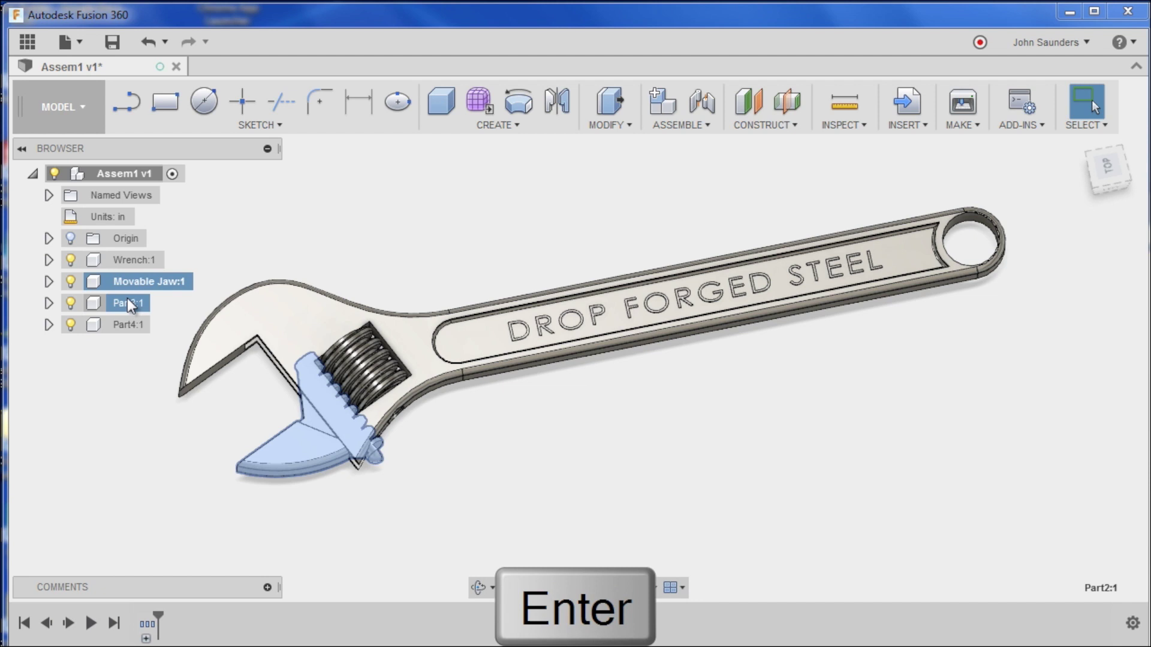
double_click(125, 301)
text(Worm Gear)
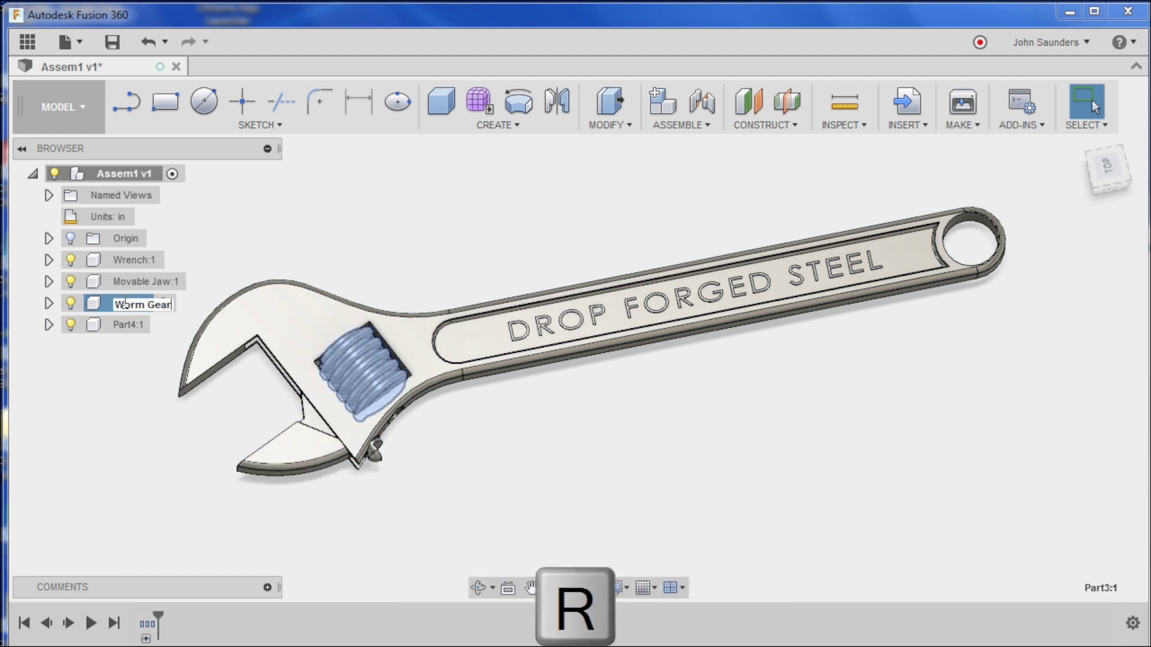
key(Return)
Rename component Part4 as Pin and save the design as a new version
double_click(120, 324)
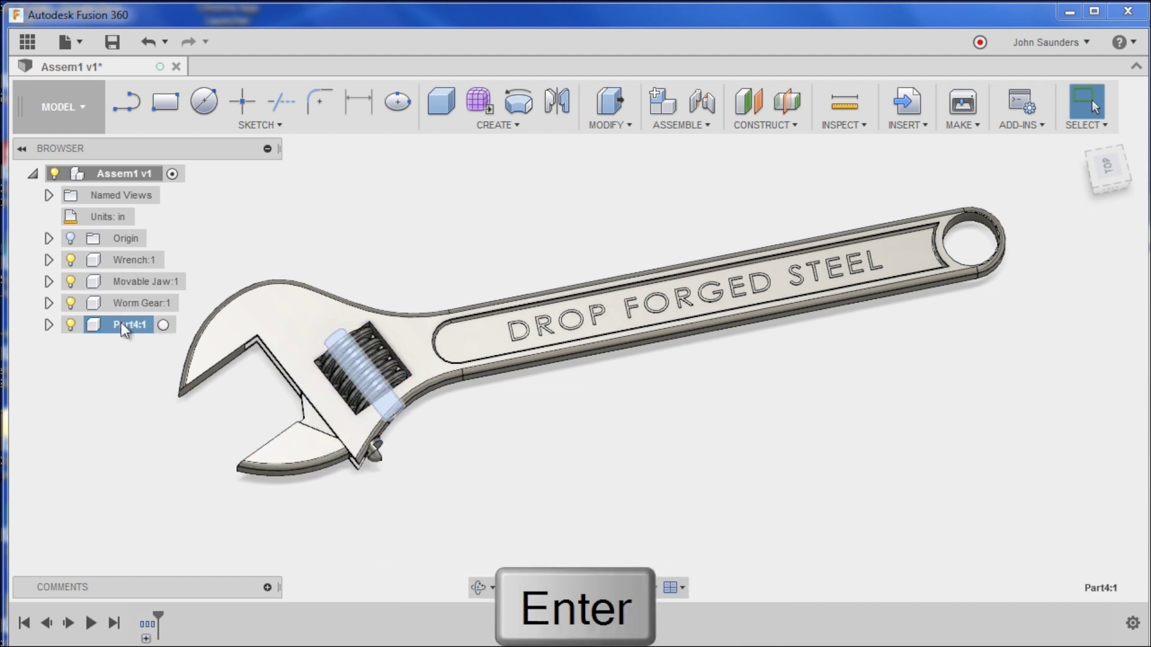
text(Pin)
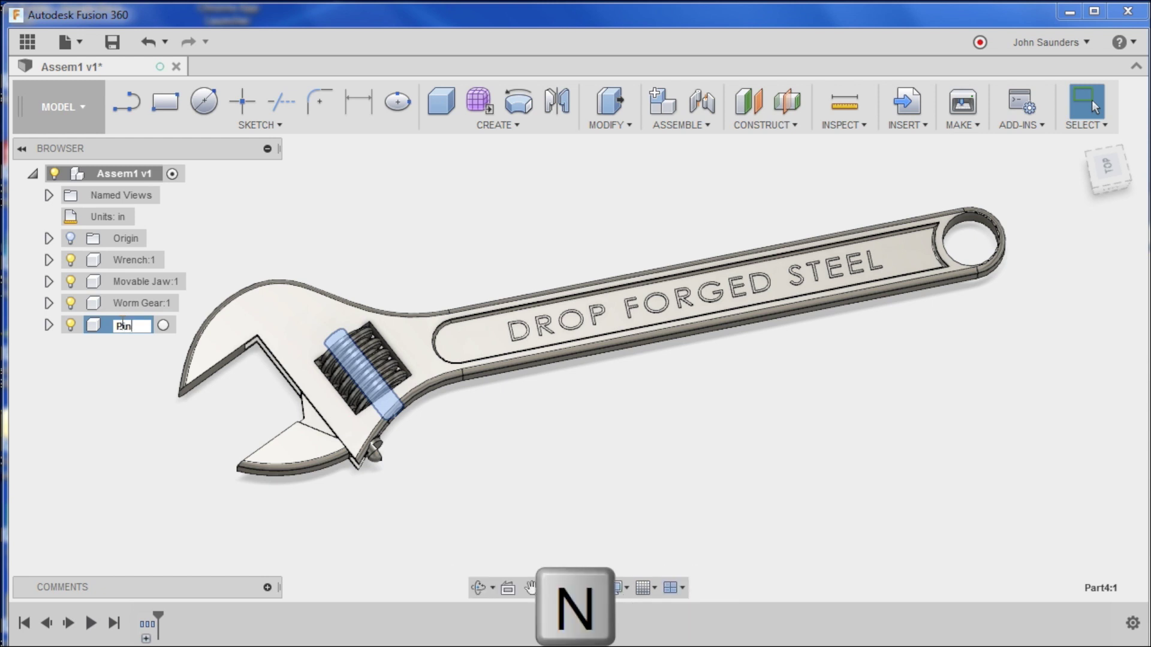
key(Return)
click(383, 246)
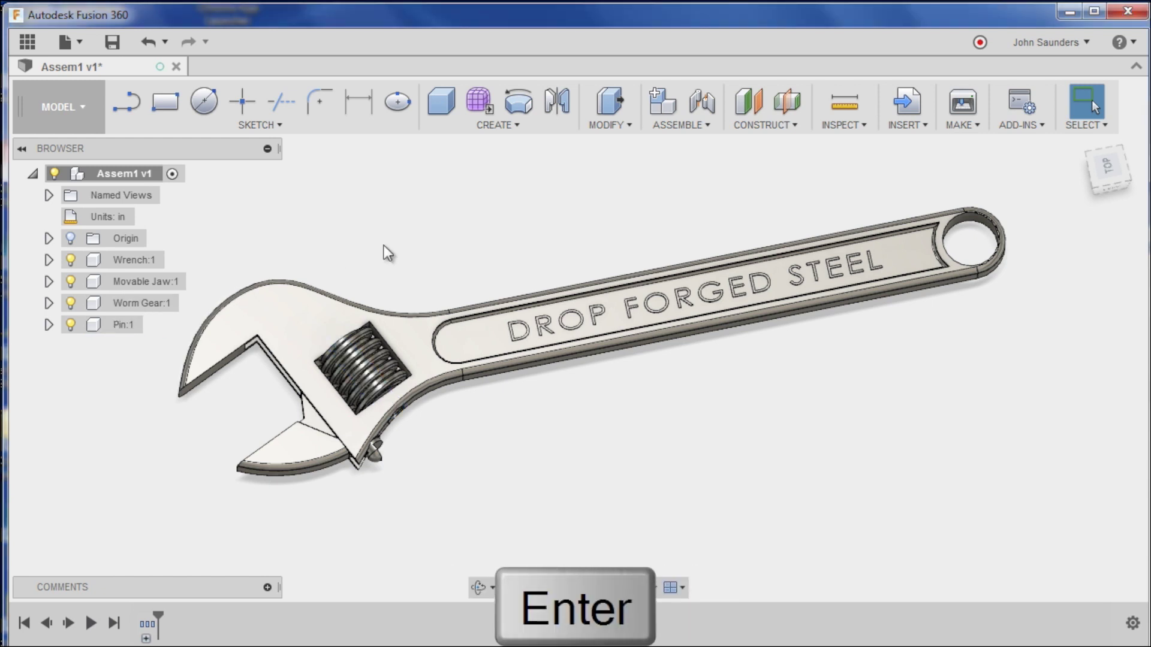
key(ctrl+s)
click(557, 344)
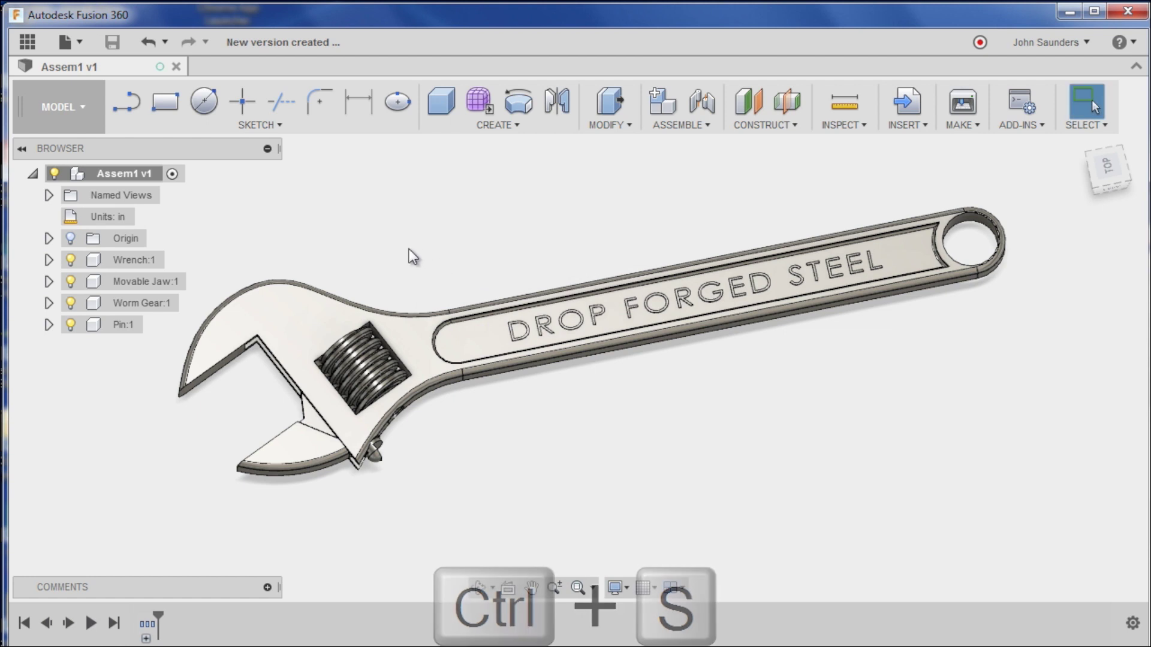
Try moving the movable jaw and the worm gear out of the wrench, undoing each move
shift+middle_drag(409, 250, 398, 240)
scroll(387, 242, down, 3)
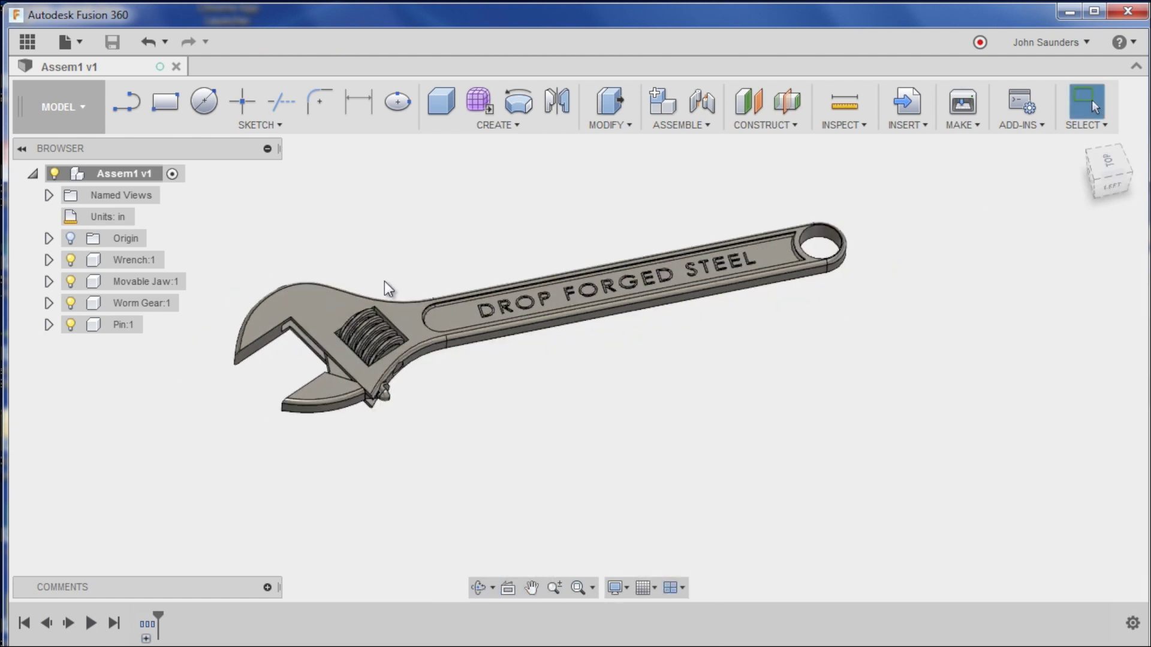
drag(325, 389, 165, 436)
key(ctrl+z)
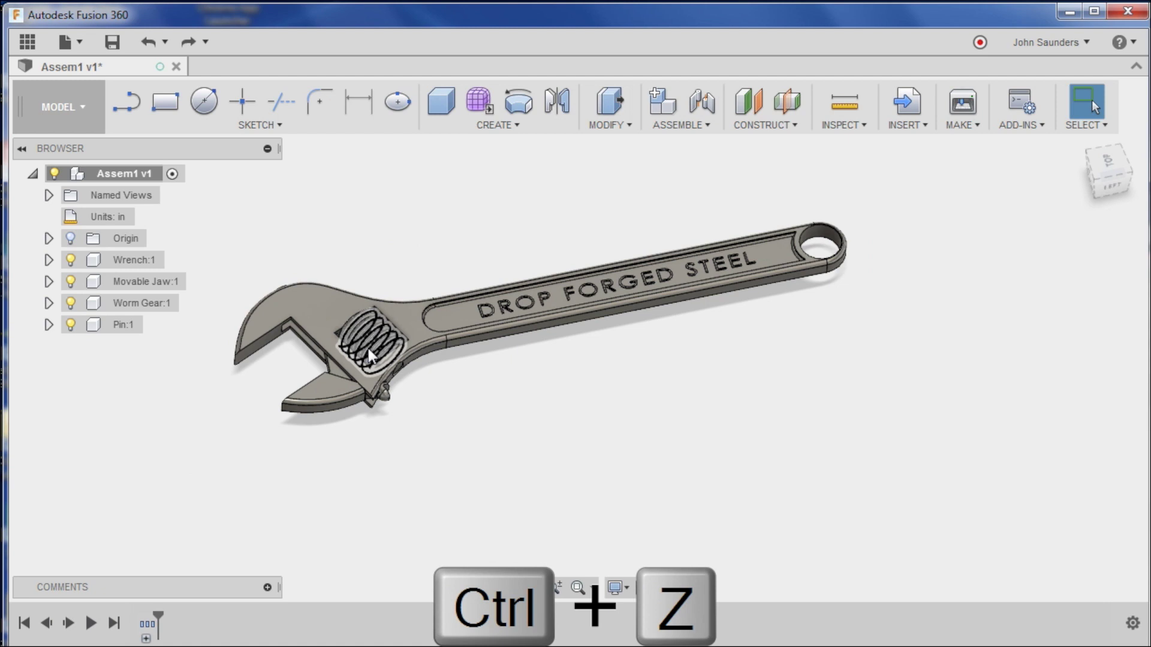
drag(368, 347, 427, 250)
key(ctrl+z)
scroll(407, 379, up, 2)
scroll(401, 373, up, 5)
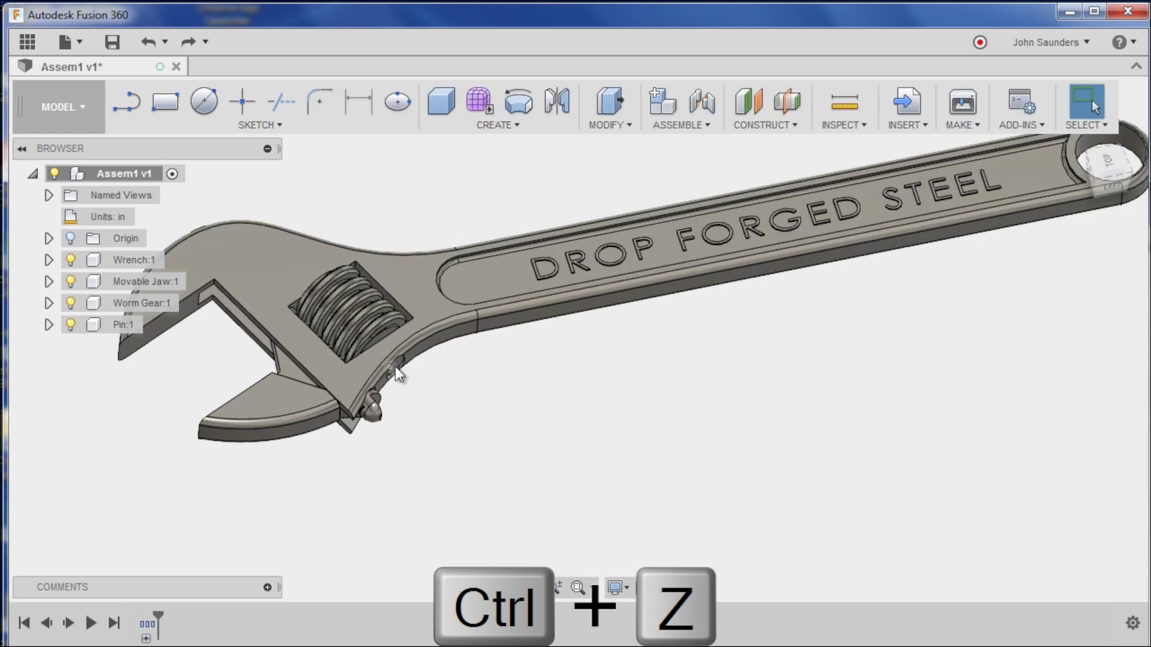
scroll(522, 438, down, 4)
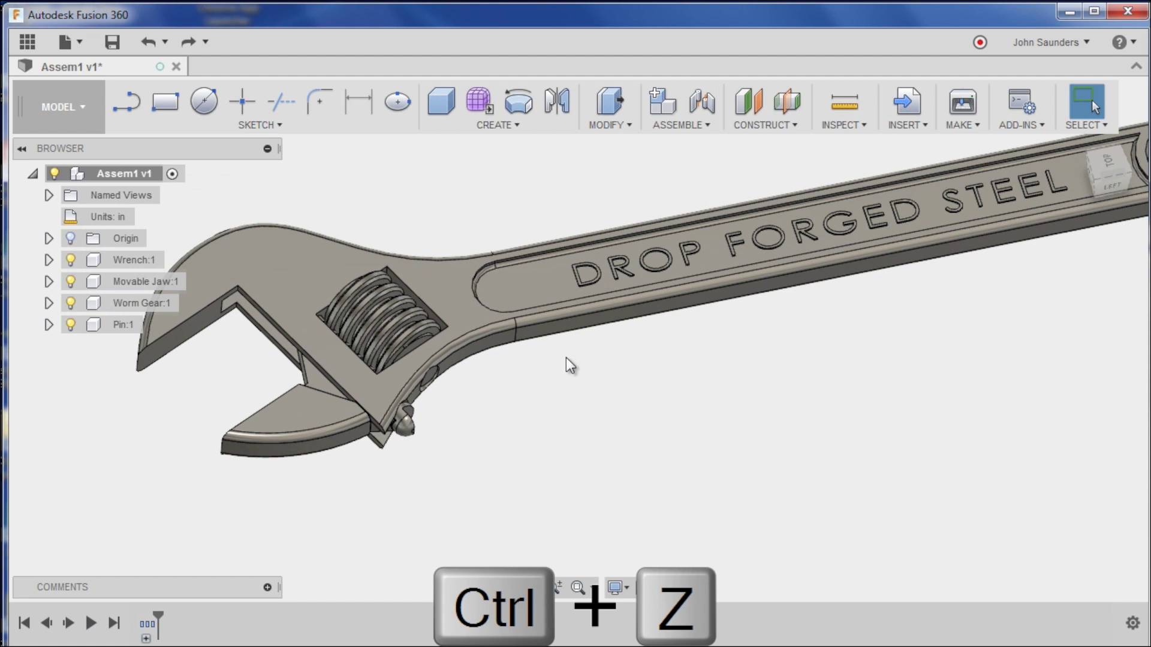
scroll(572, 372, down, 3)
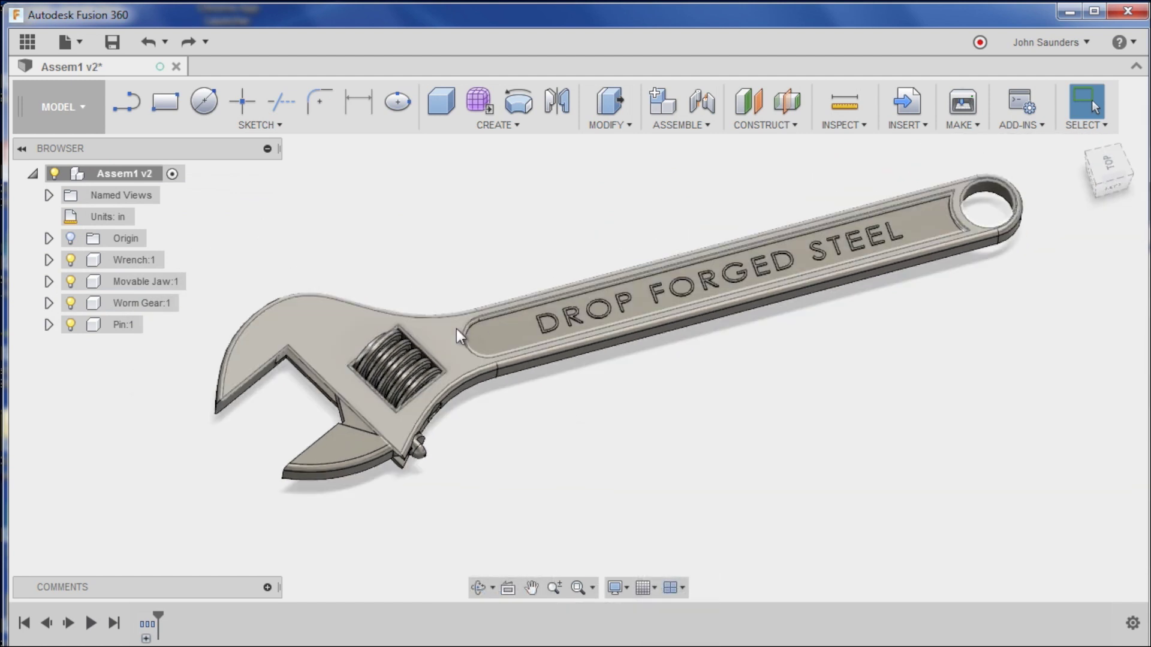
Ground the Wrench component so it stays fixed in the assembly
click(453, 330)
click(355, 238)
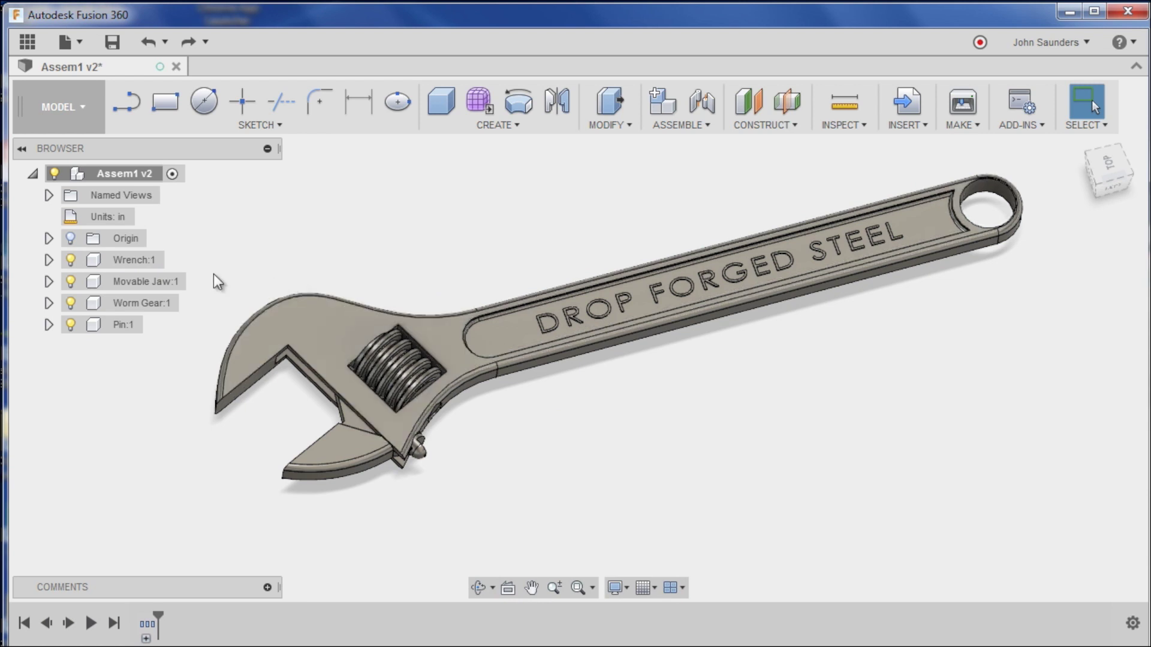
right_click(141, 262)
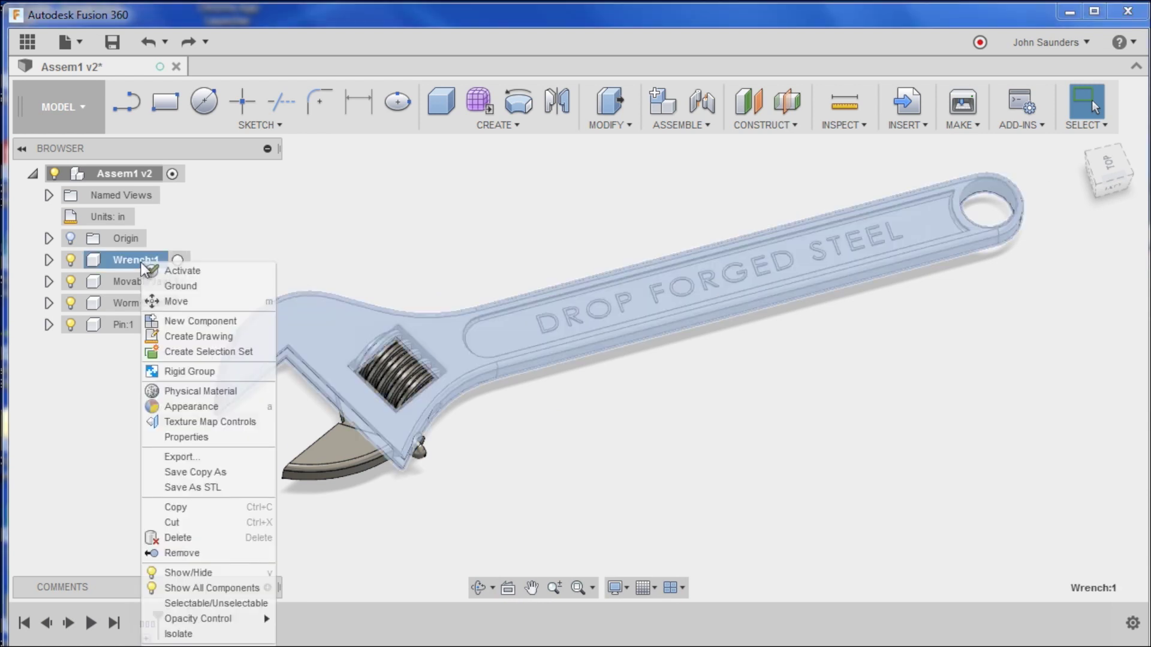
click(167, 285)
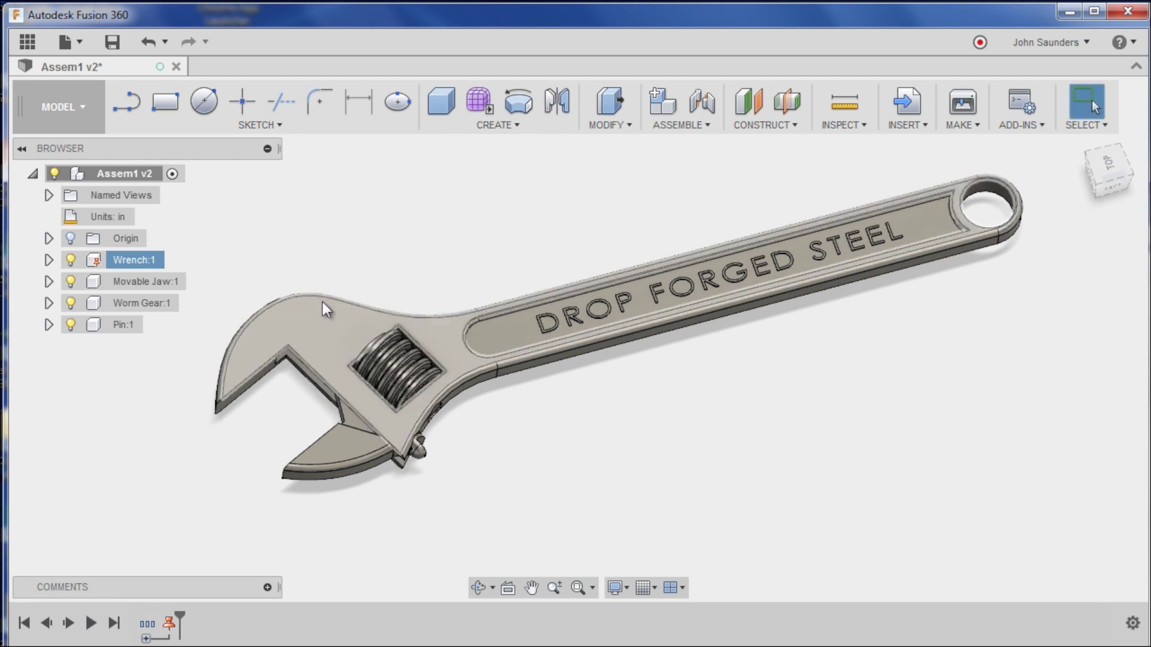
Hide the Movable Jaw and Worm Gear components to expose the pin inside the wrench
shift+middle_drag(335, 259, 337, 233)
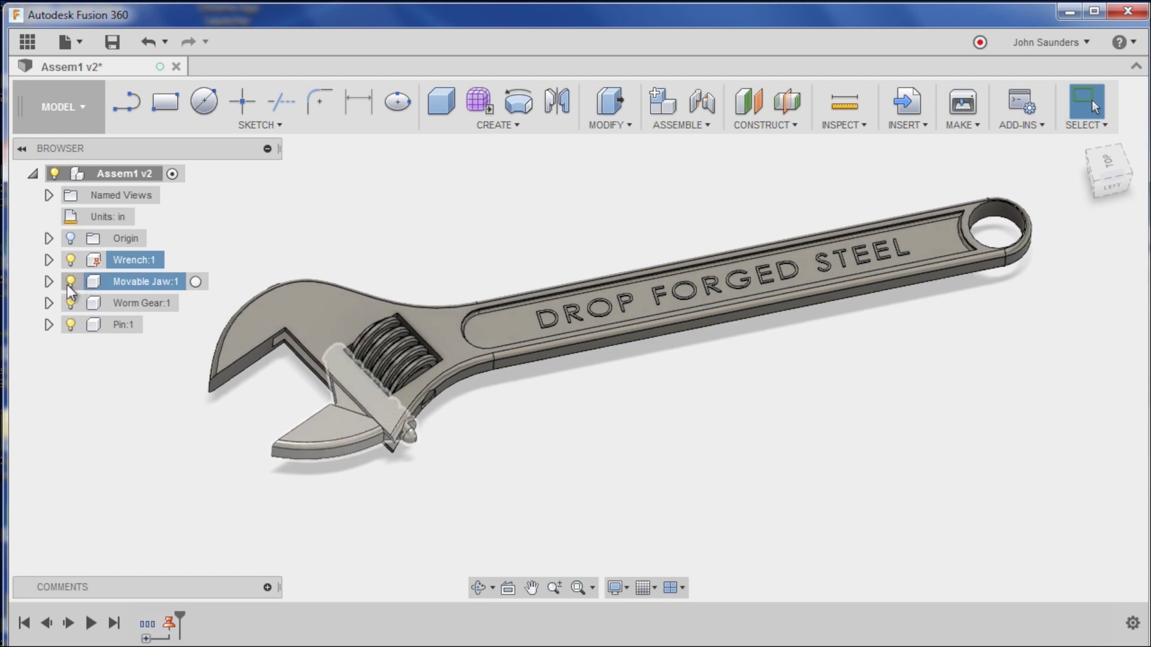
mouse_move(247, 234)
shift+middle_down()
mouse_move(226, 219)
mouse_move(230, 240)
shift+middle_up()
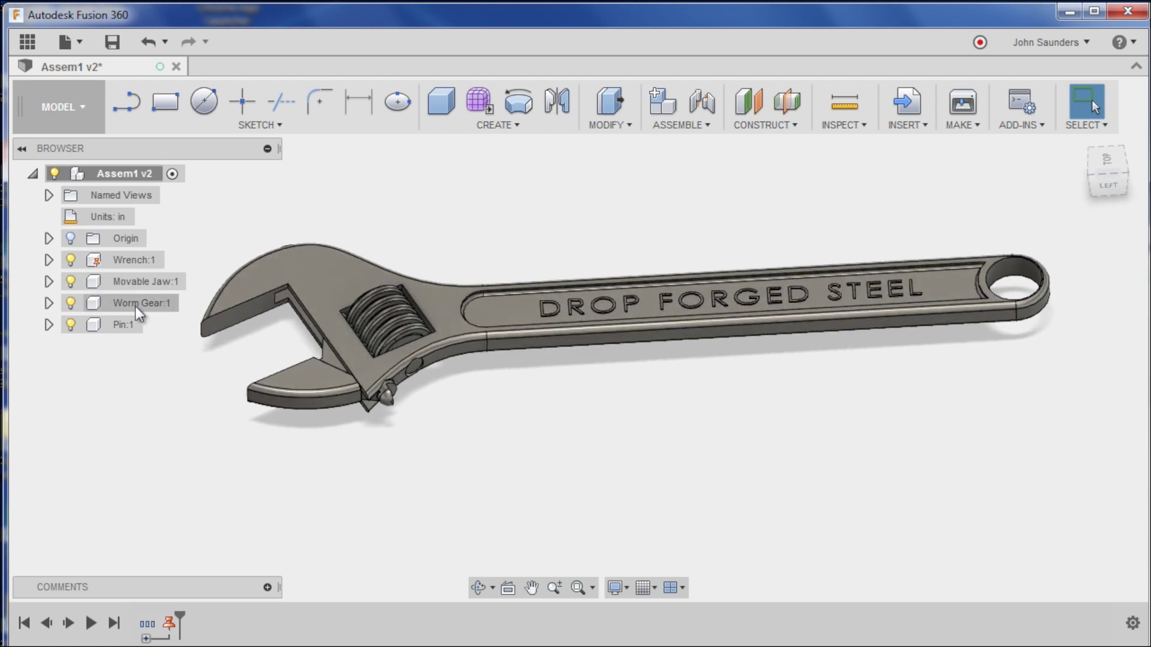
click(70, 281)
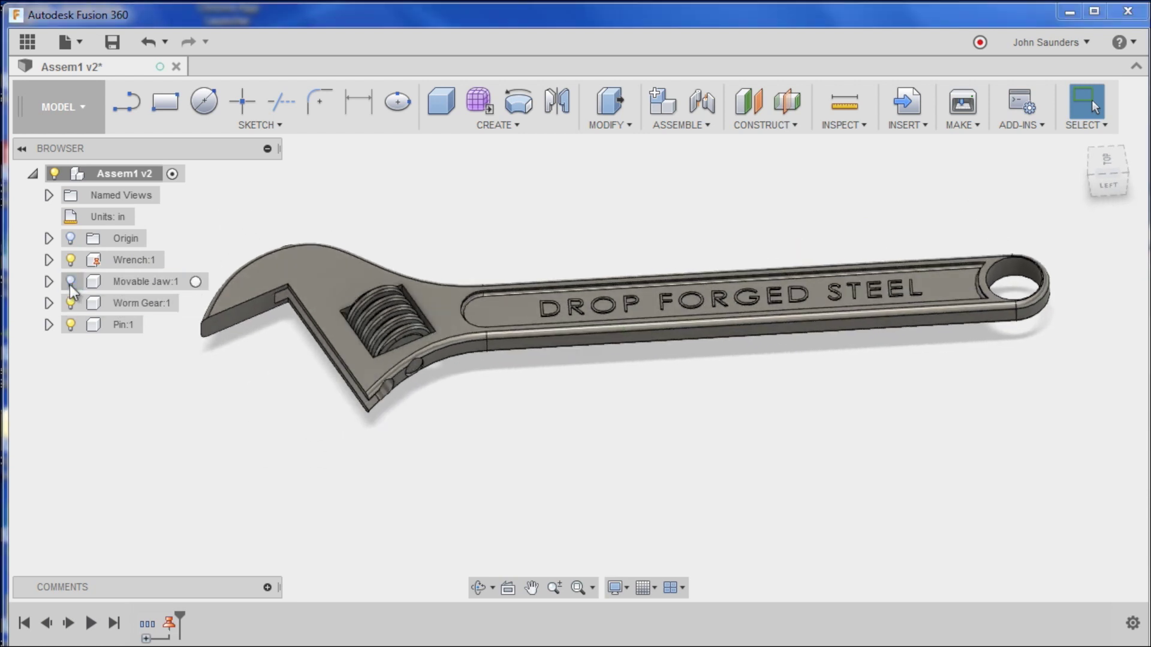
click(70, 303)
scroll(359, 288, up, 3)
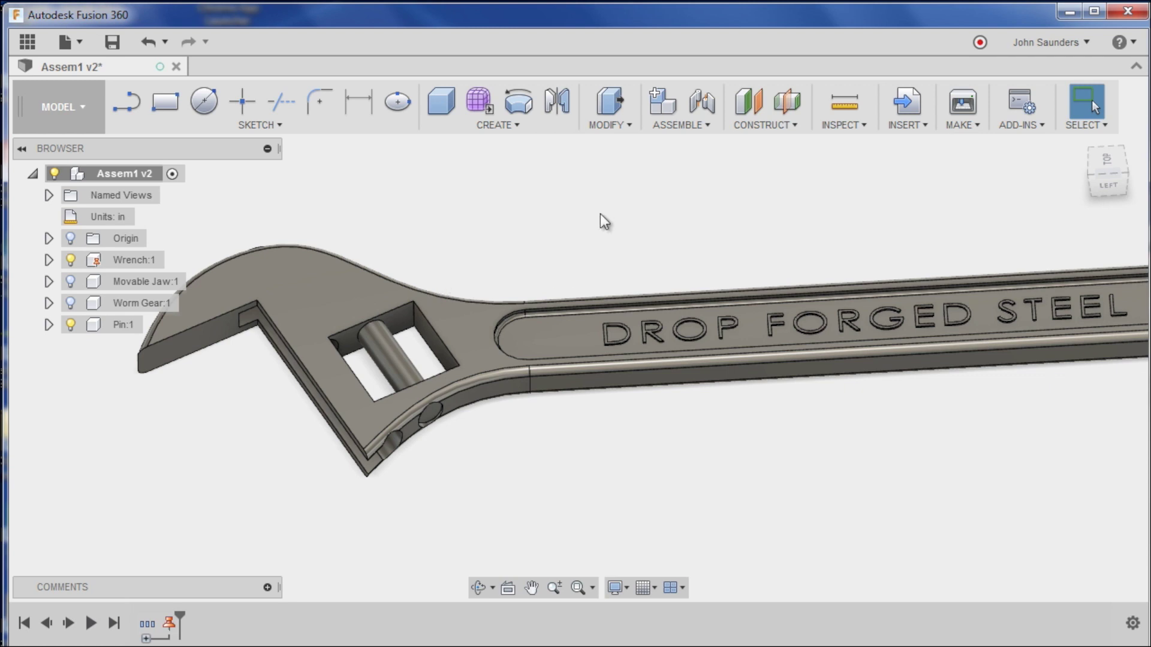
Create a Rigid as-built joint between the Pin and the Wrench
click(700, 131)
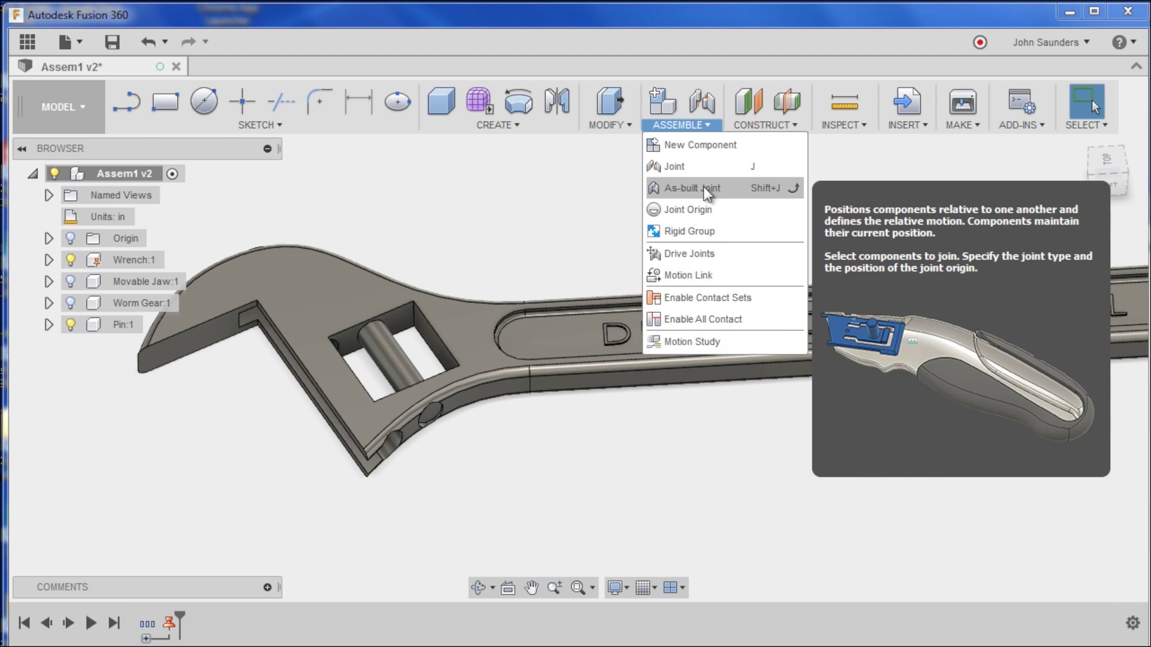
click(708, 190)
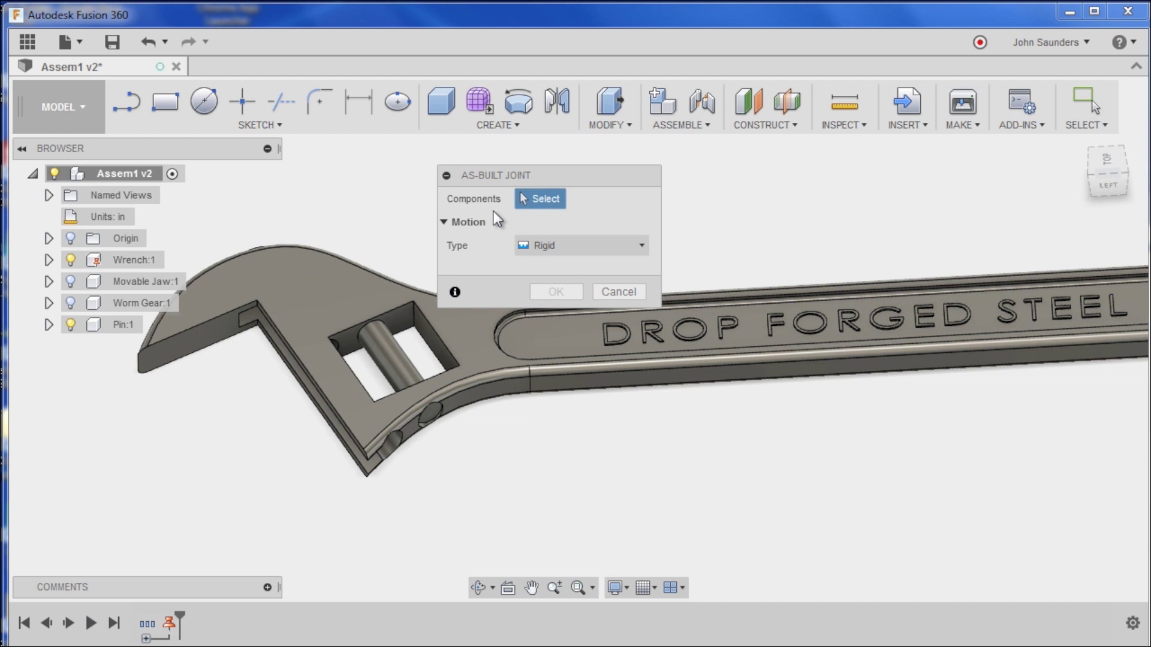
click(400, 359)
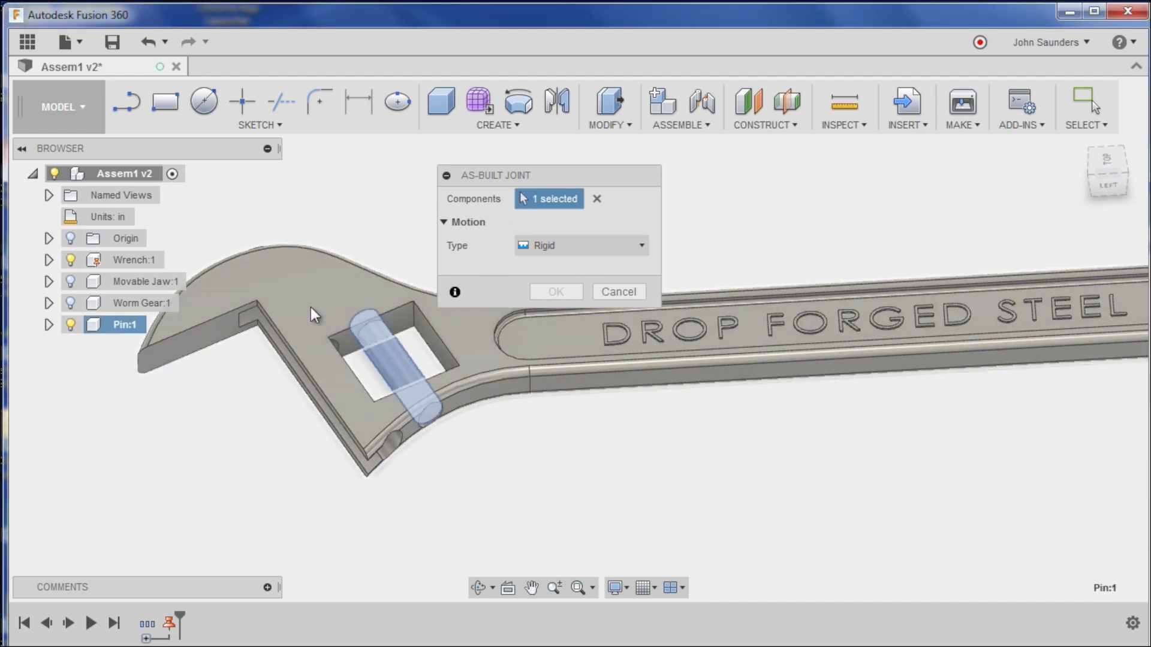
click(315, 316)
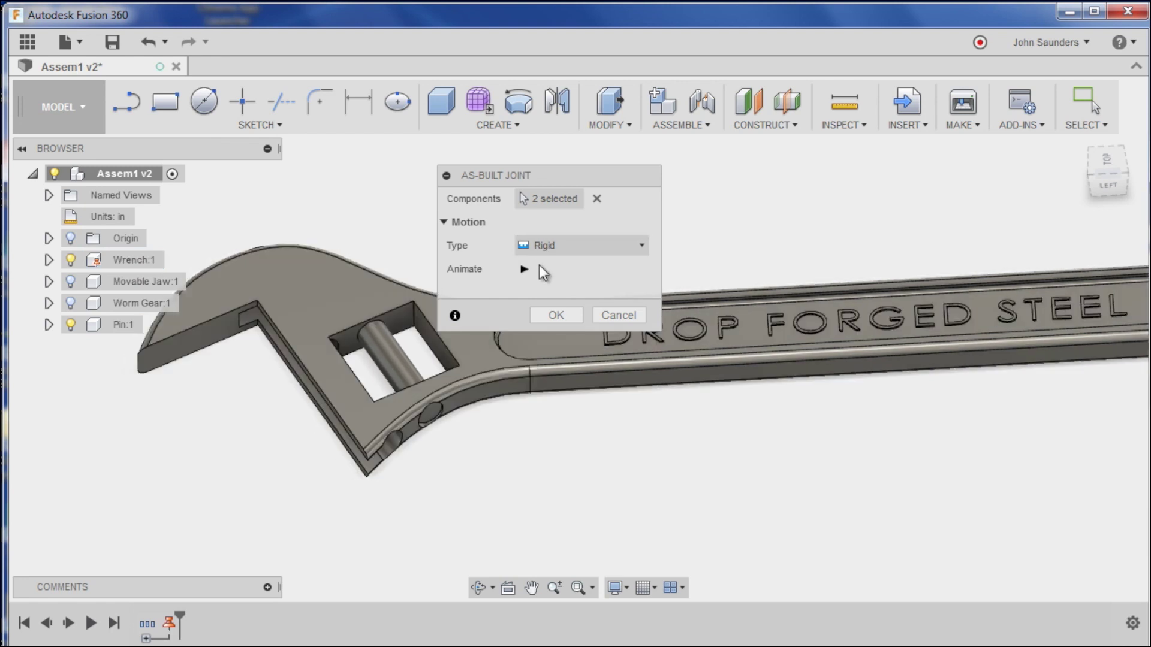
click(552, 309)
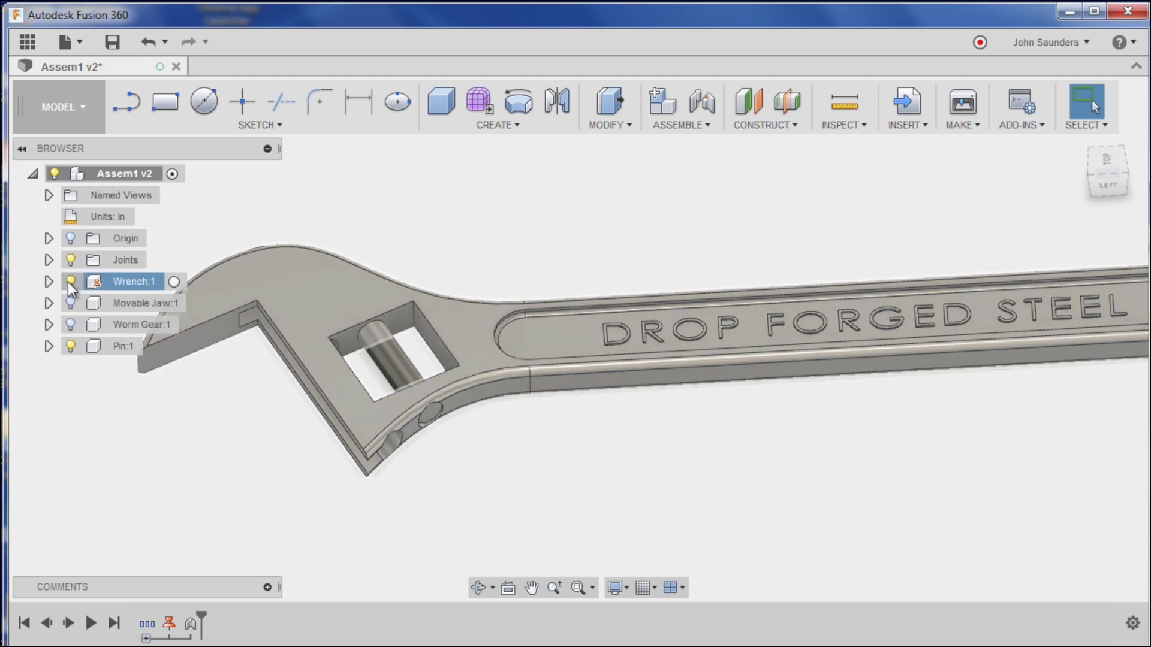
Hide the Wrench, show the Worm Gear, and create a Revolute as-built joint between Worm Gear and Pin, positioned at the pin's end-face centre
click(69, 282)
click(70, 324)
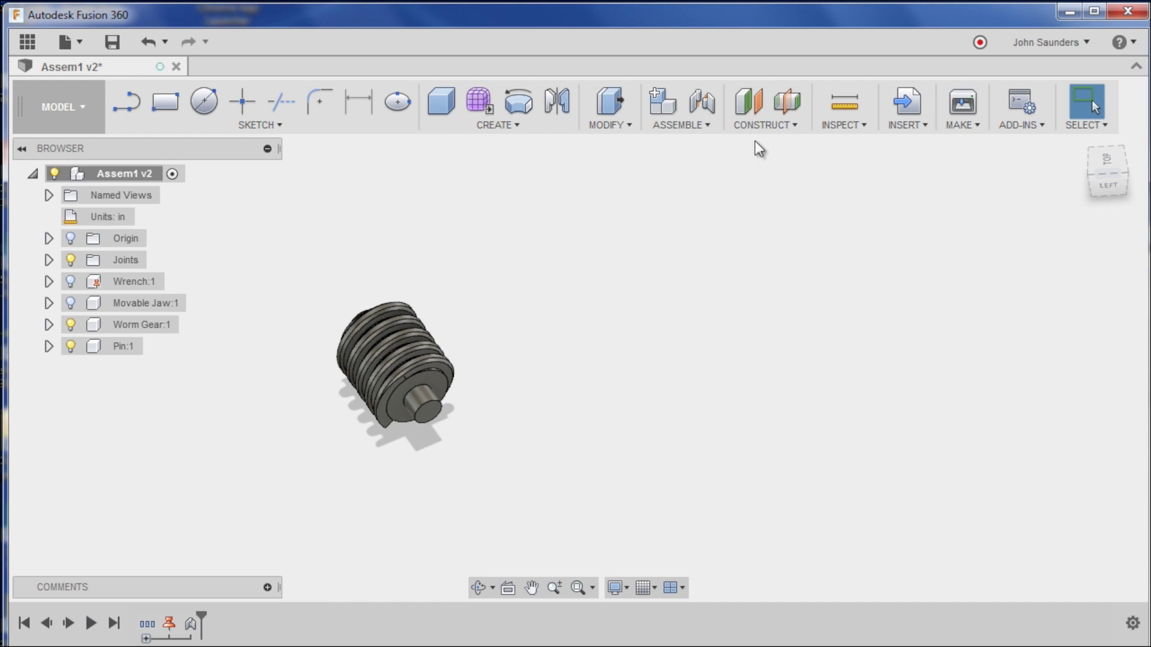
click(689, 127)
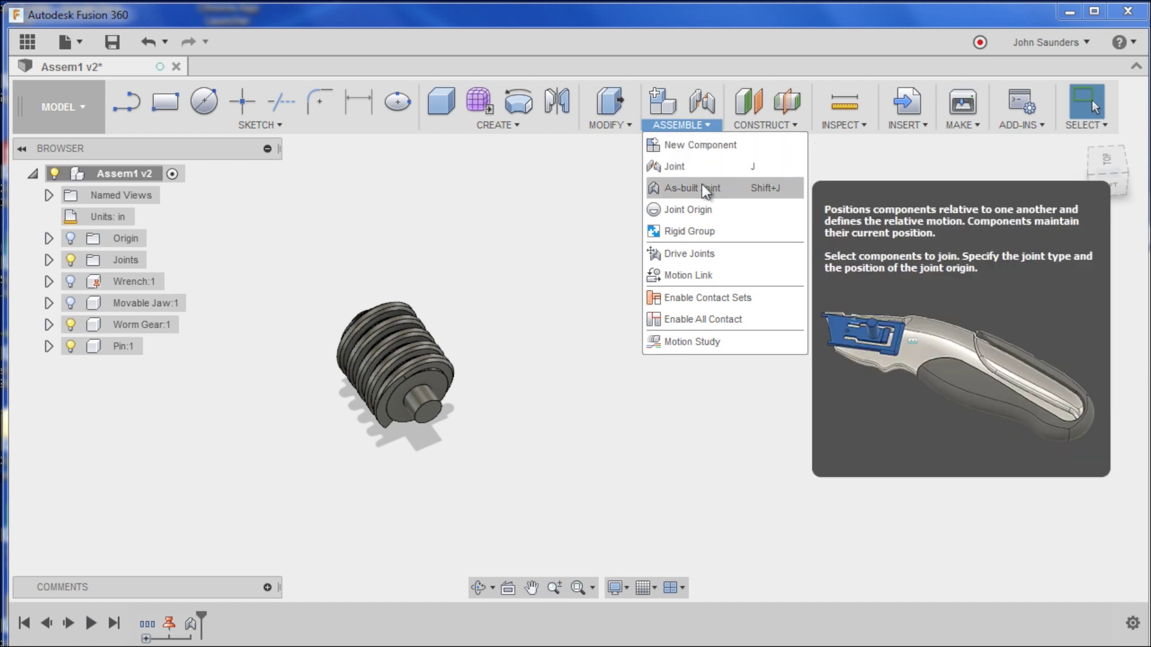
click(702, 184)
click(422, 350)
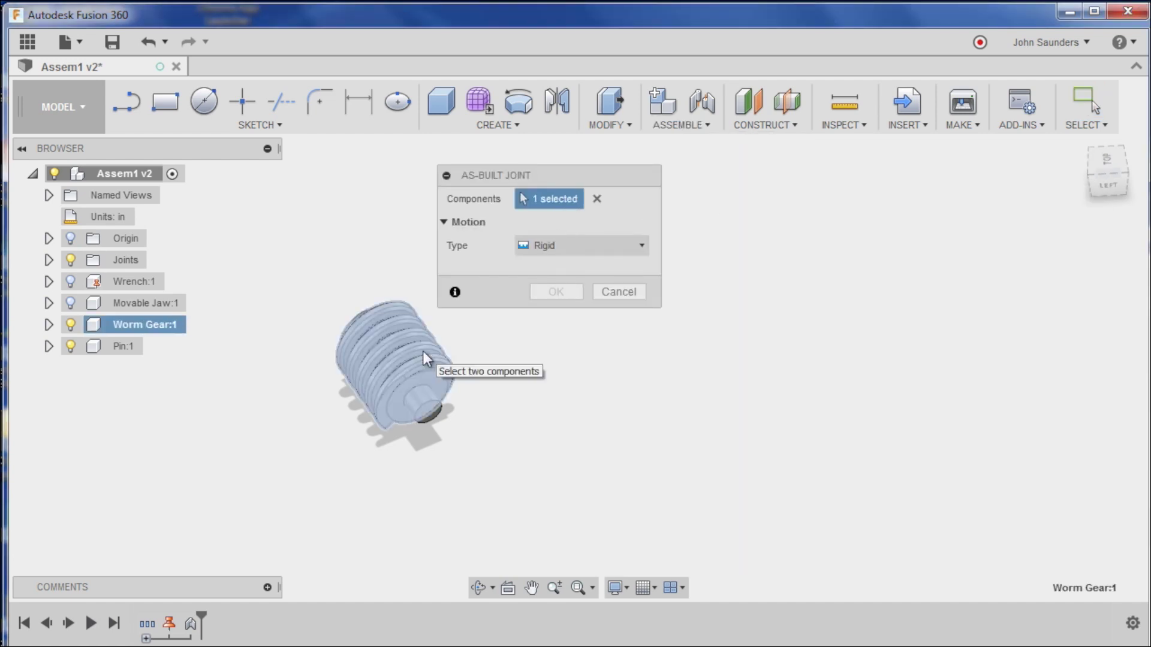
click(430, 411)
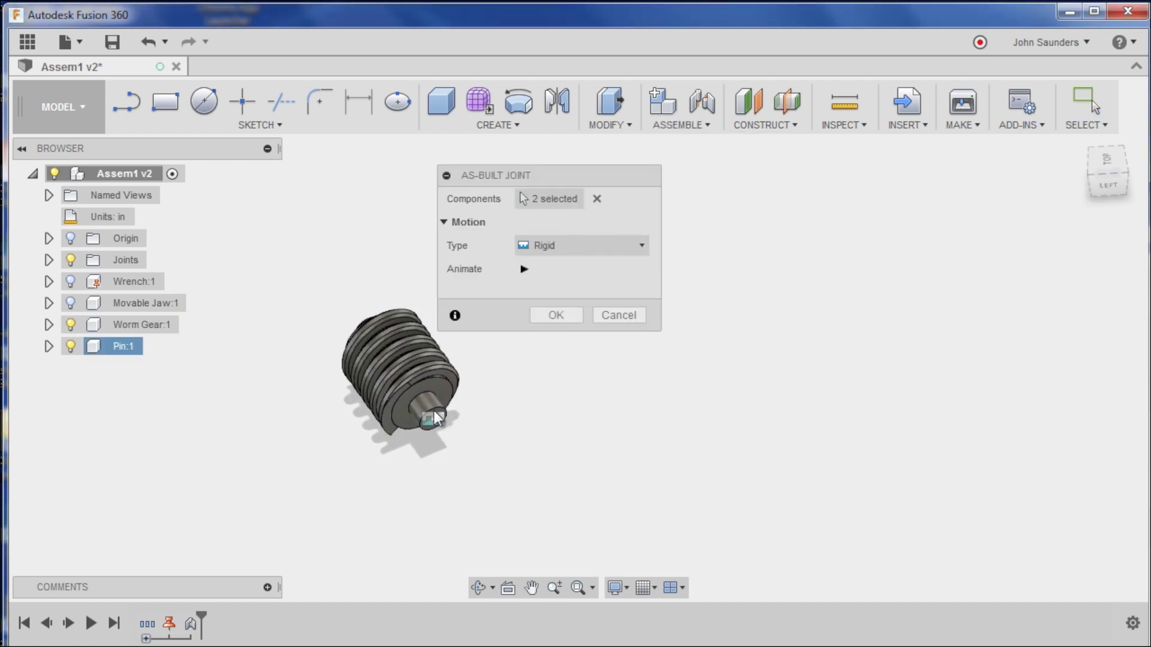
click(548, 252)
click(548, 290)
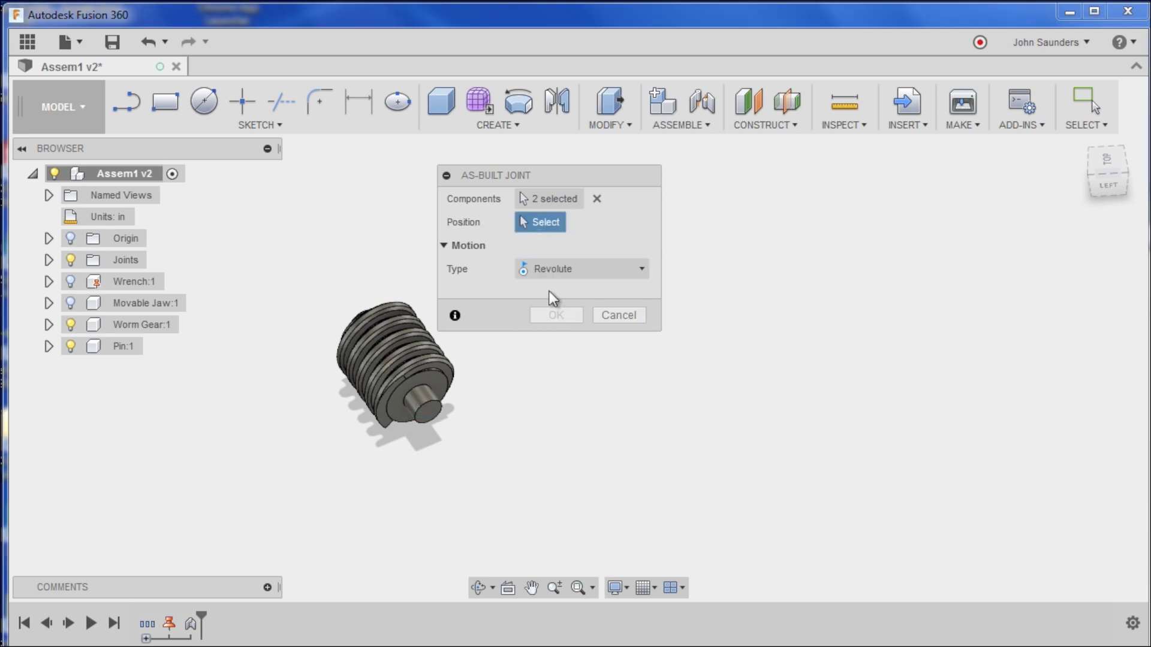
click(432, 411)
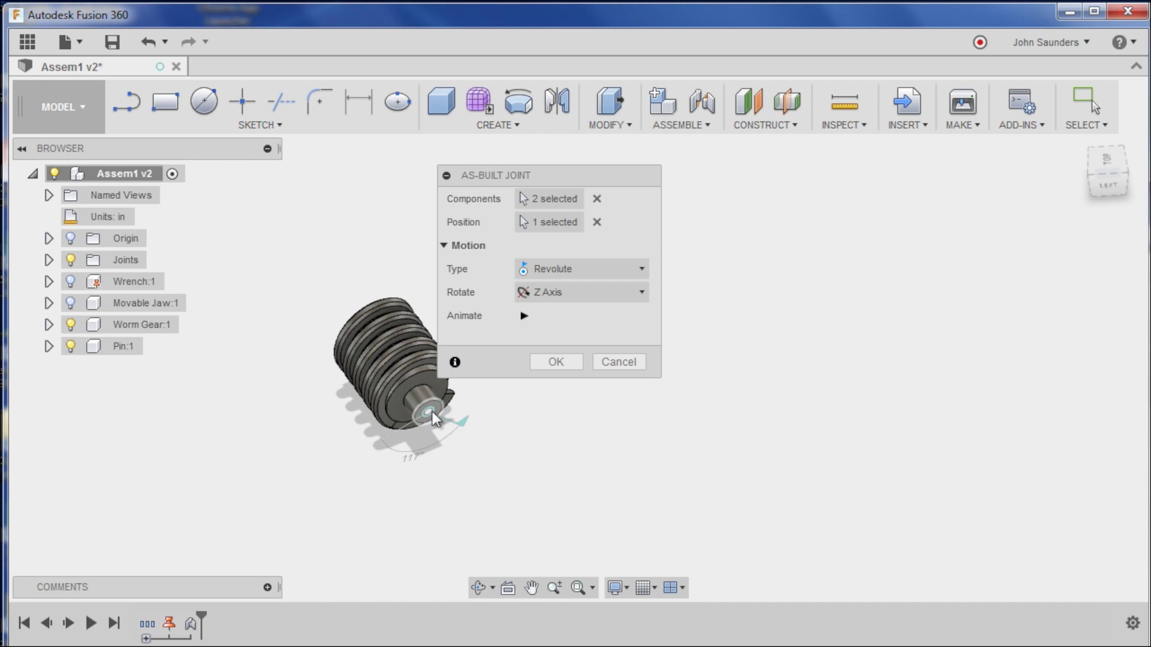
click(553, 361)
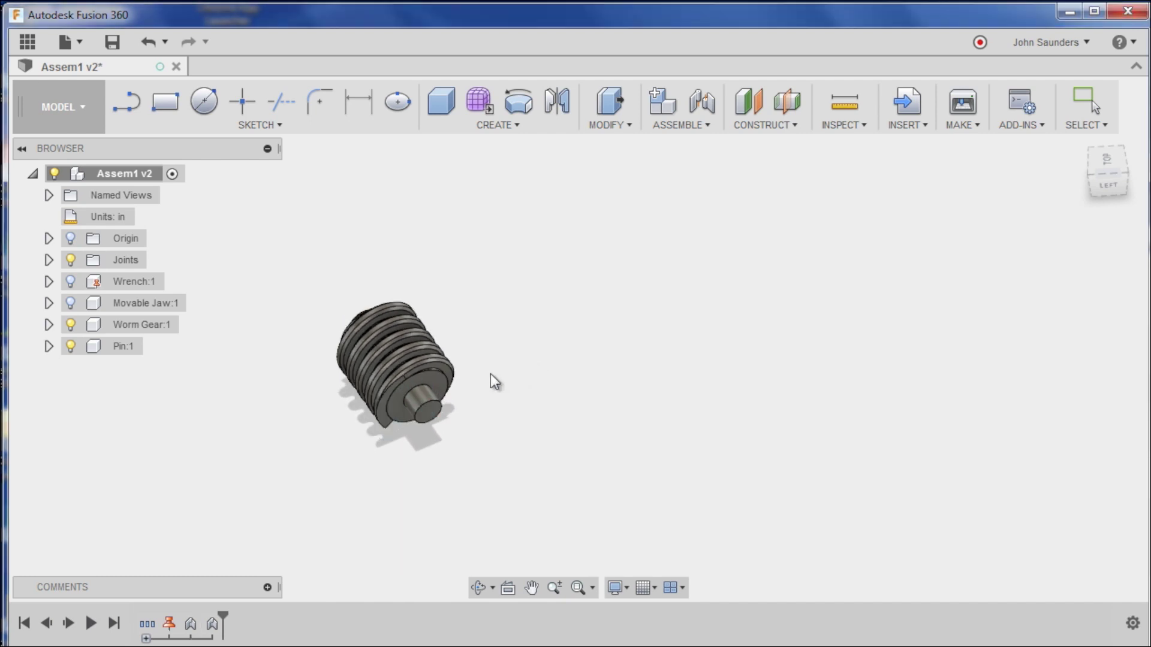
Try the worm gear's revolute motion by moving the gear about its joint, and undo the moves
drag(437, 370, 761, 333)
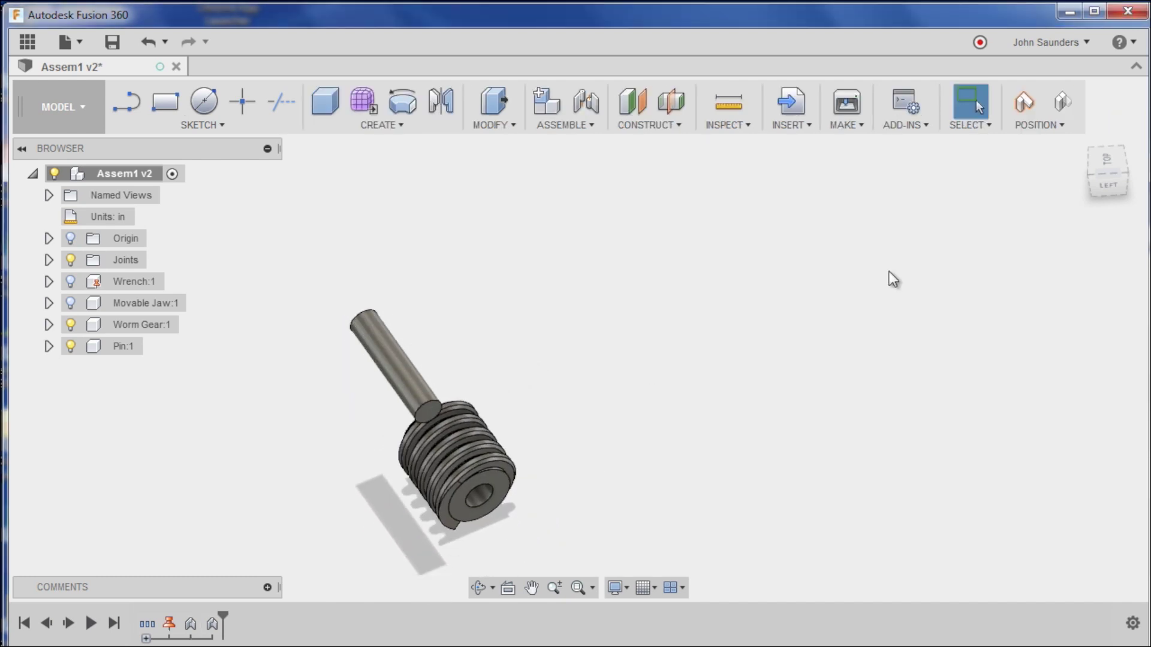
scroll(866, 266, down, 5)
click(1109, 187)
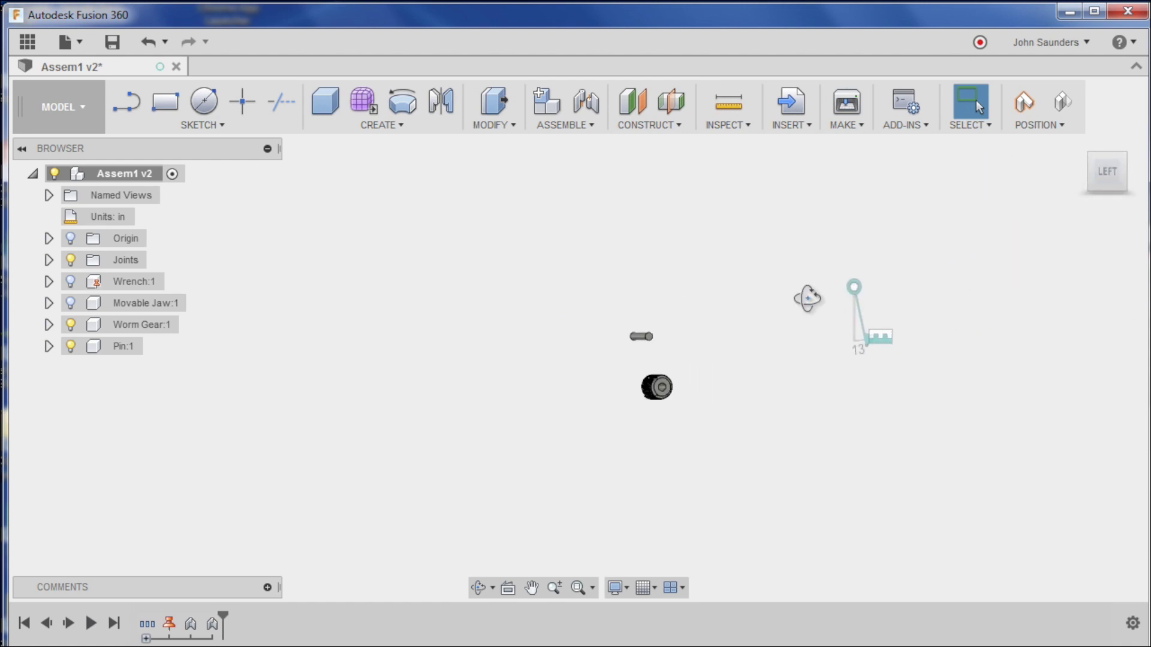
shift+middle_drag(804, 298, 743, 316)
drag(659, 395, 610, 313)
key(ctrl+z)
key(ctrl+z)
scroll(645, 278, down, 3)
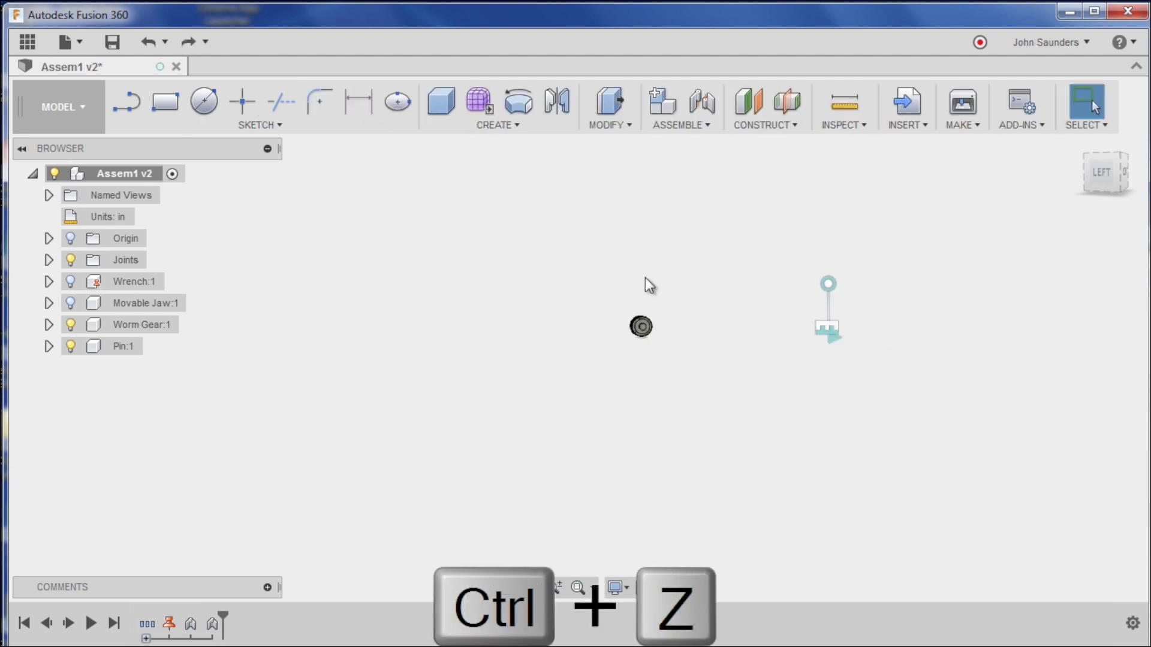
shift+middle_drag(656, 264, 687, 287)
middle_drag(619, 266, 362, 238)
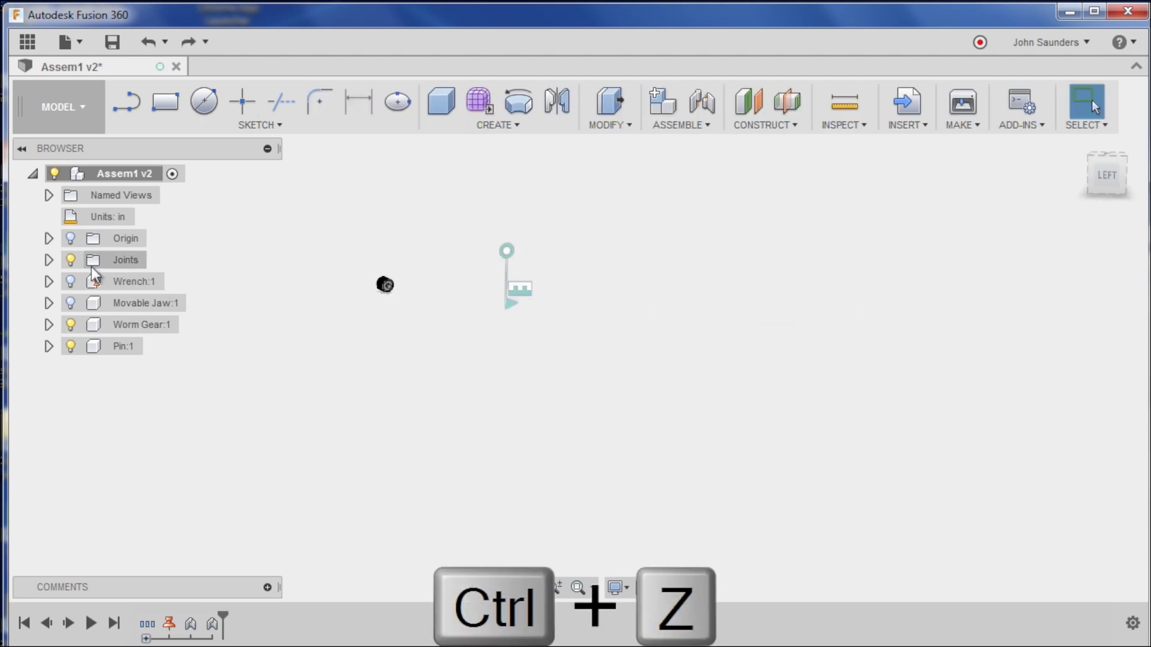
Expand the joints list and undo the worm gear's revolute as-built joint
click(50, 260)
key(ctrl+z)
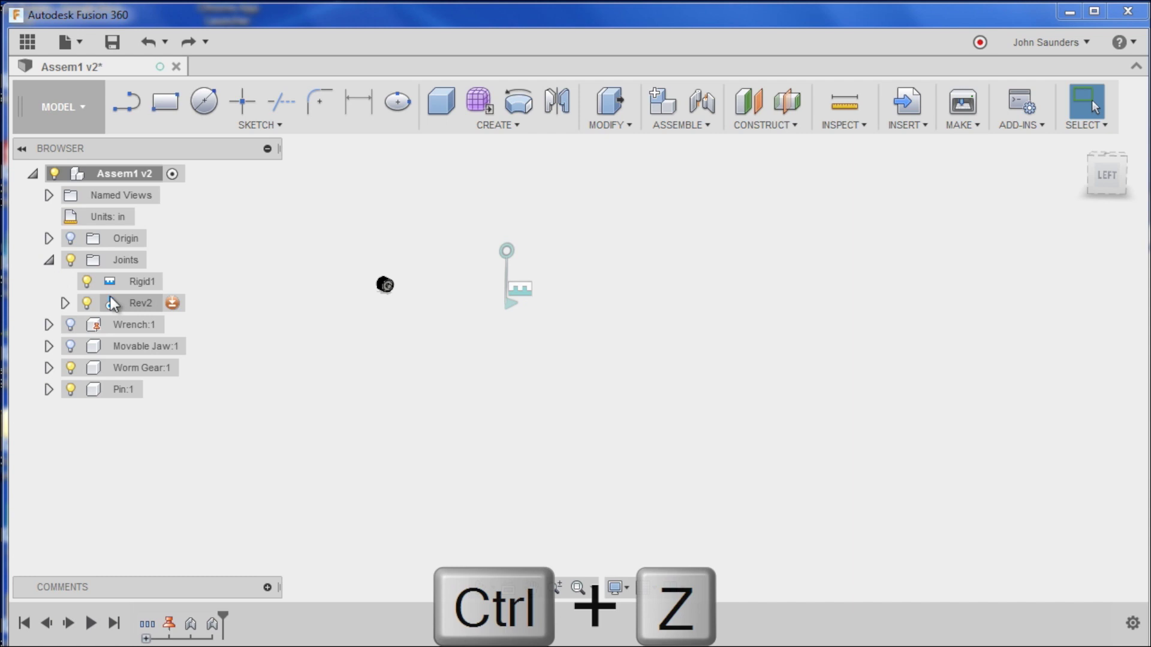
scroll(370, 269, up, 10)
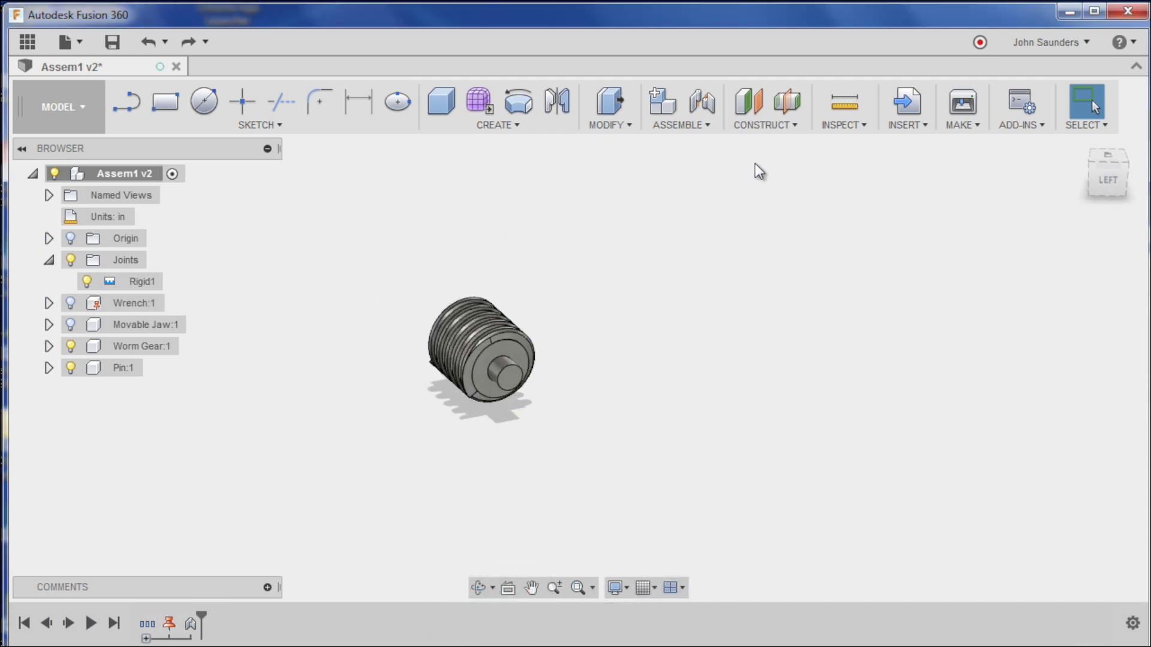
Start a Revolute joint with the pin's end face as its first component, and clear that selection
click(699, 127)
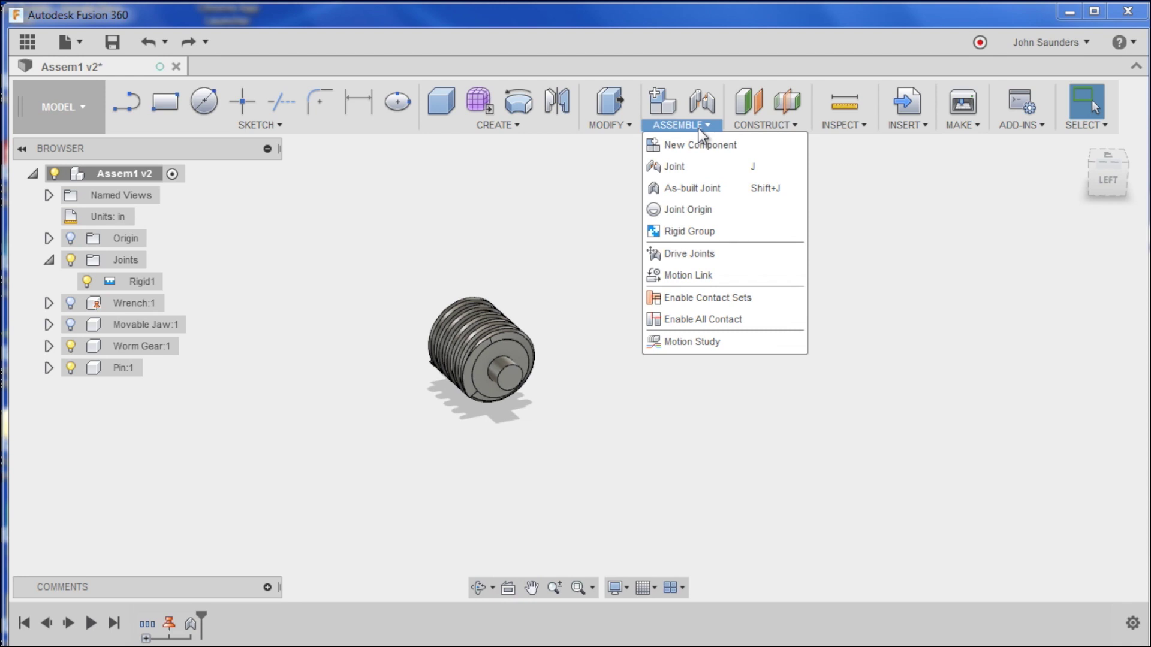
click(703, 173)
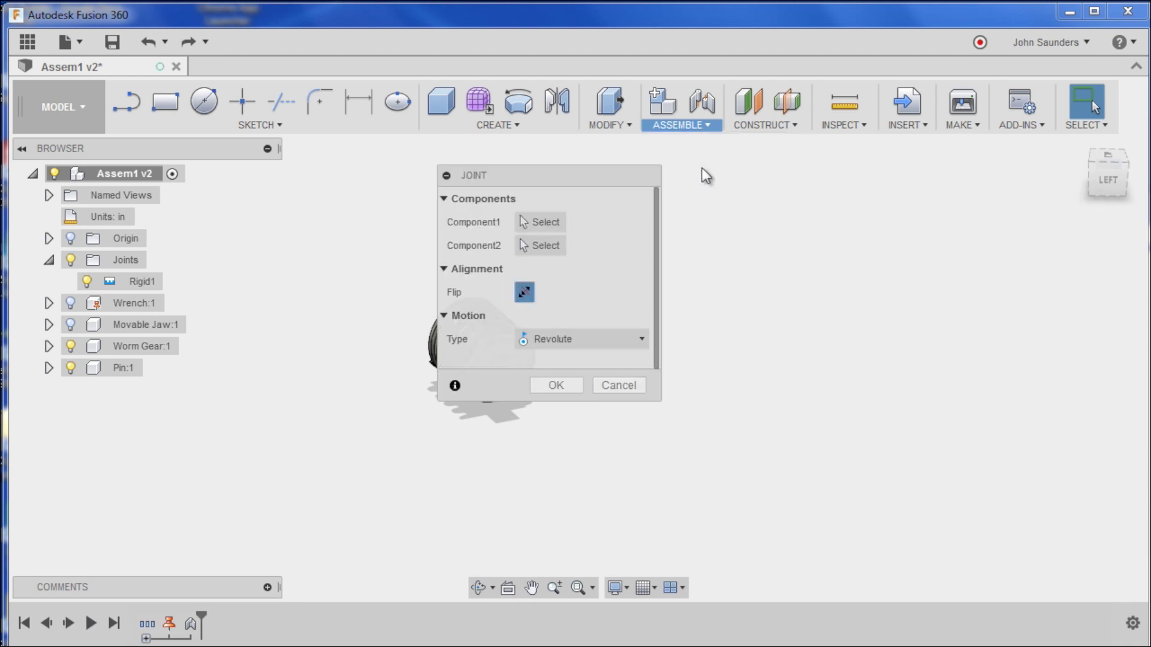
drag(574, 181, 706, 189)
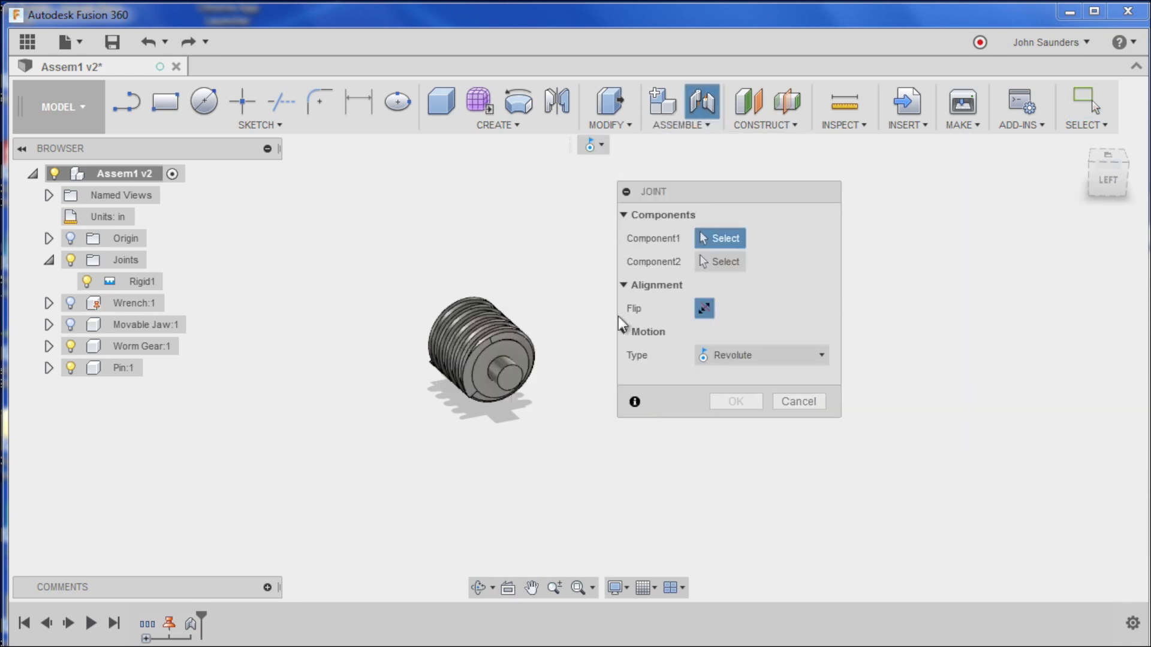
scroll(484, 351, up, 2)
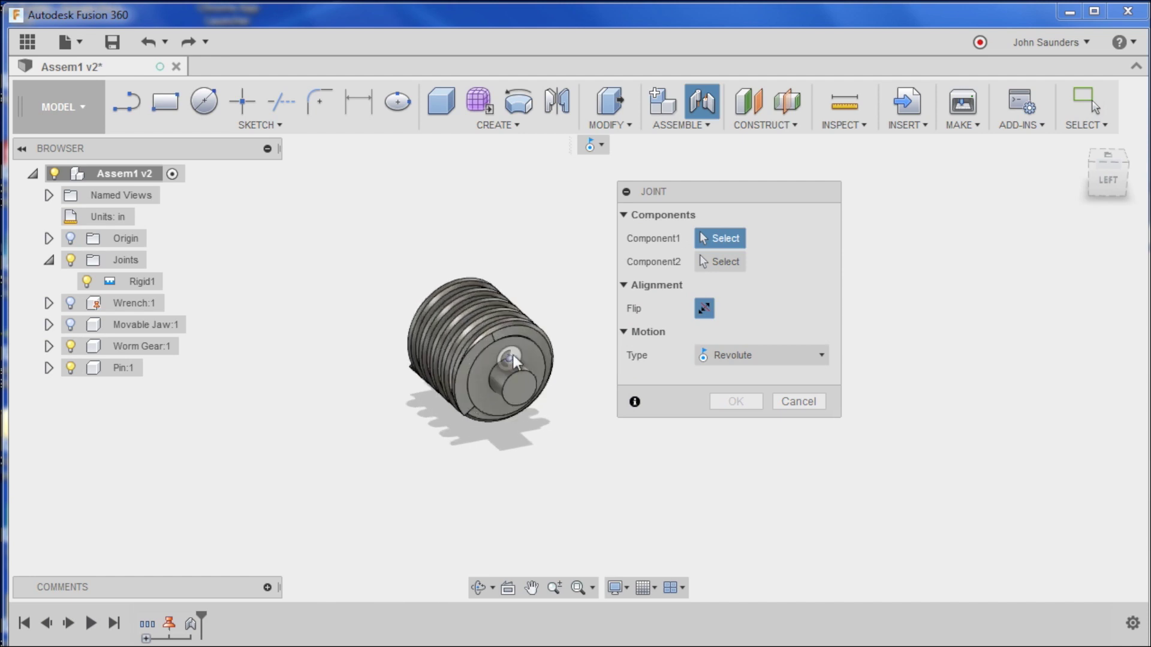
click(506, 374)
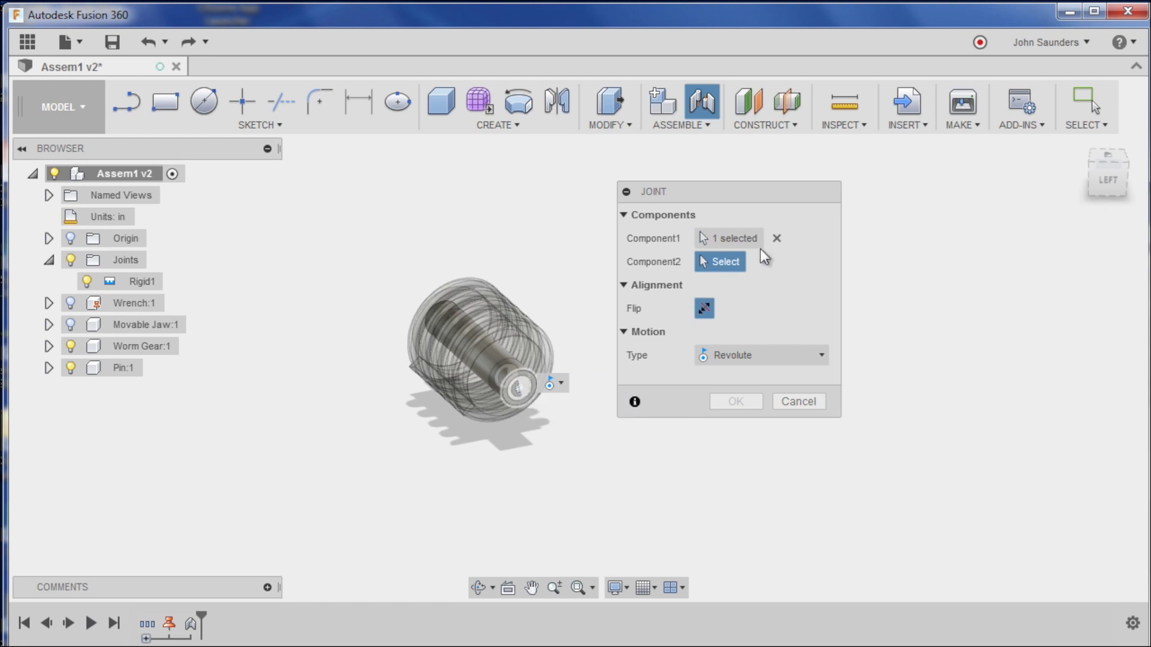
click(777, 239)
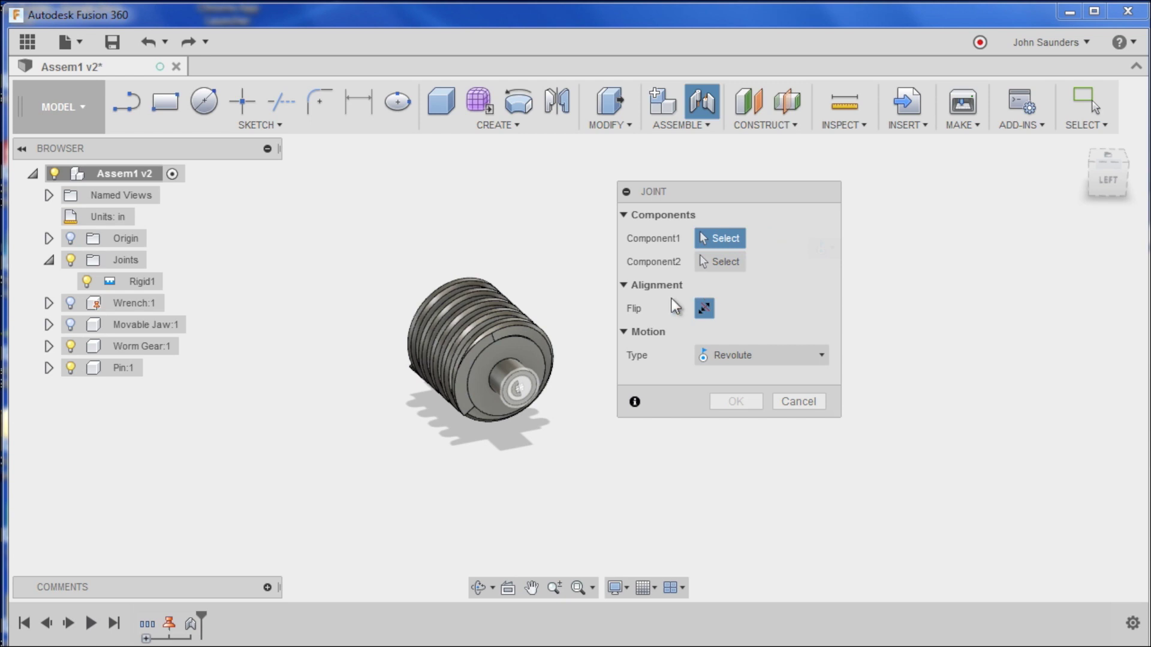
Try to create a Revolute joint from the worm gear's bore to the pin's end face, hiding the pin for the first pick, and cancel
click(70, 368)
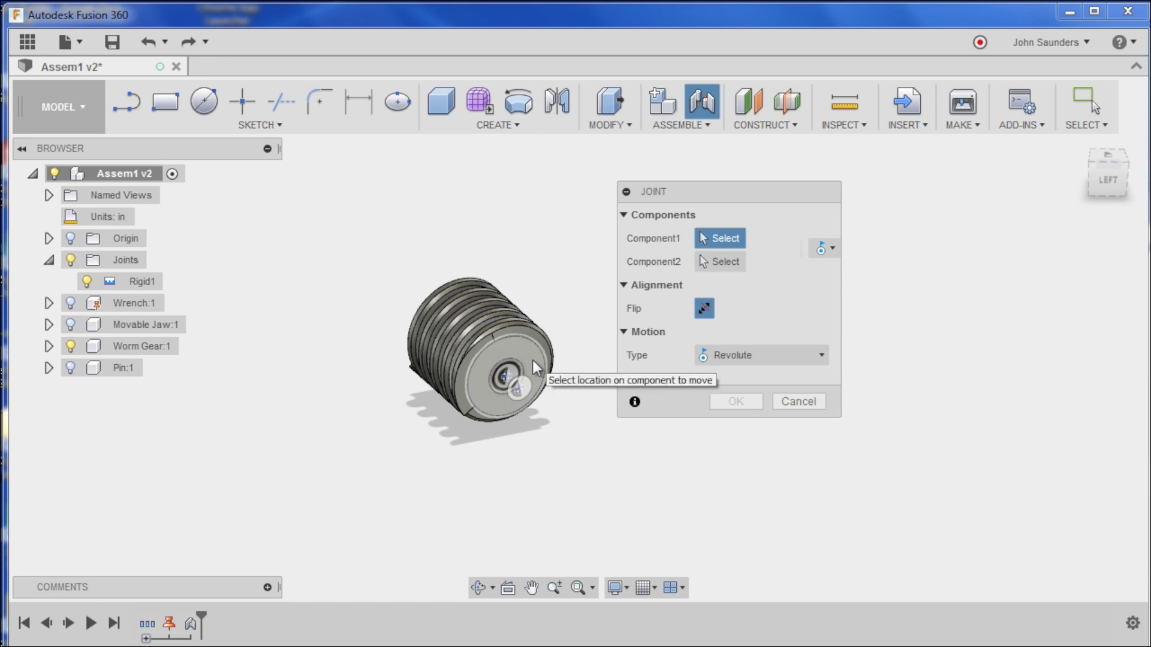
scroll(532, 360, up, 4)
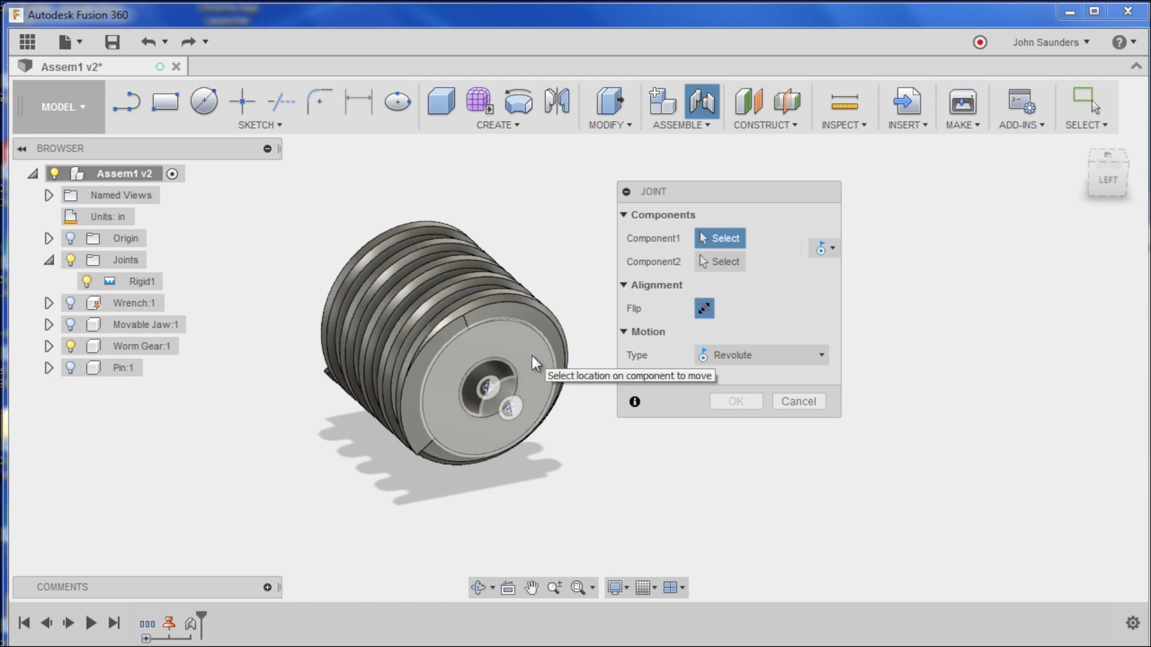
shift+middle_drag(558, 275, 568, 337)
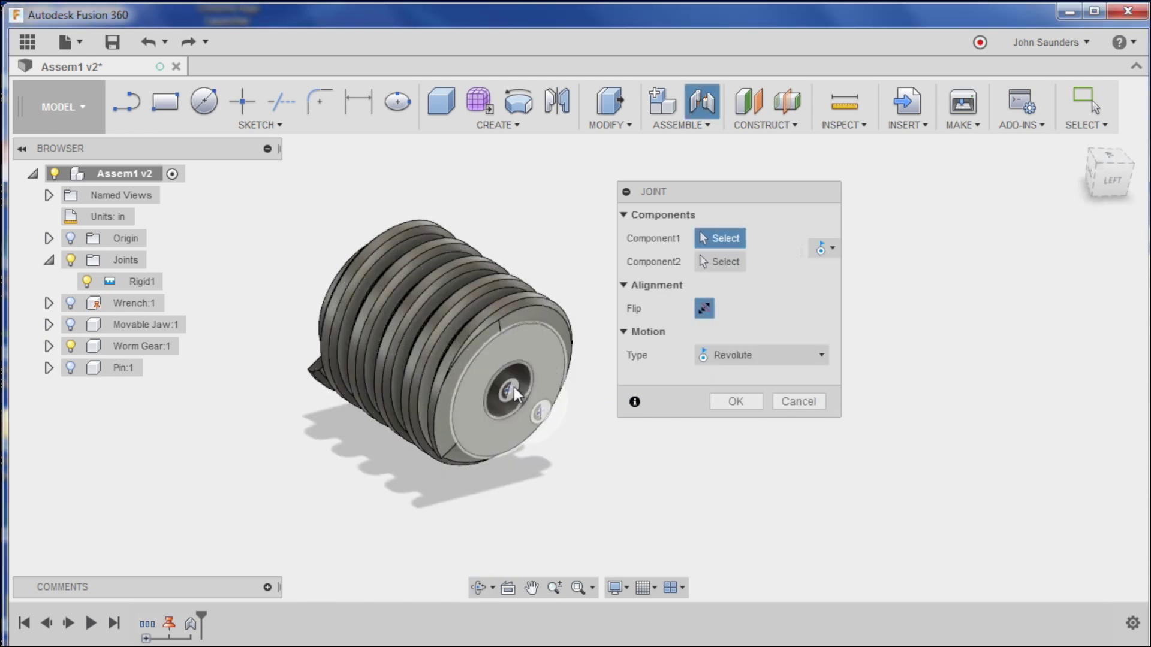
click(509, 389)
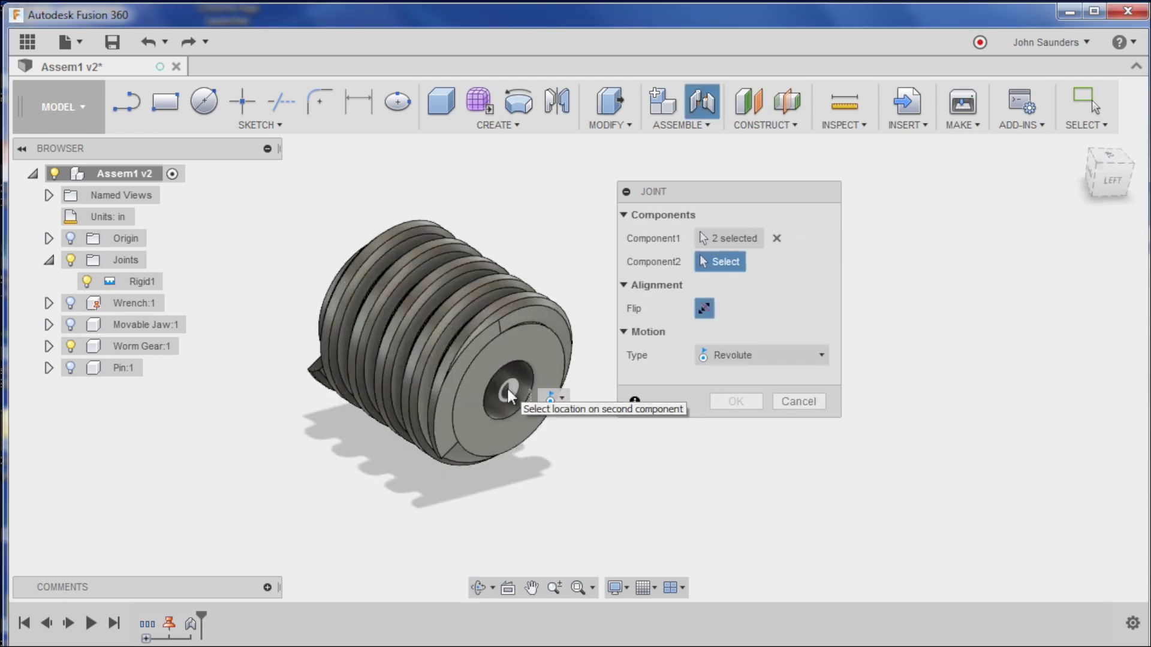
click(72, 368)
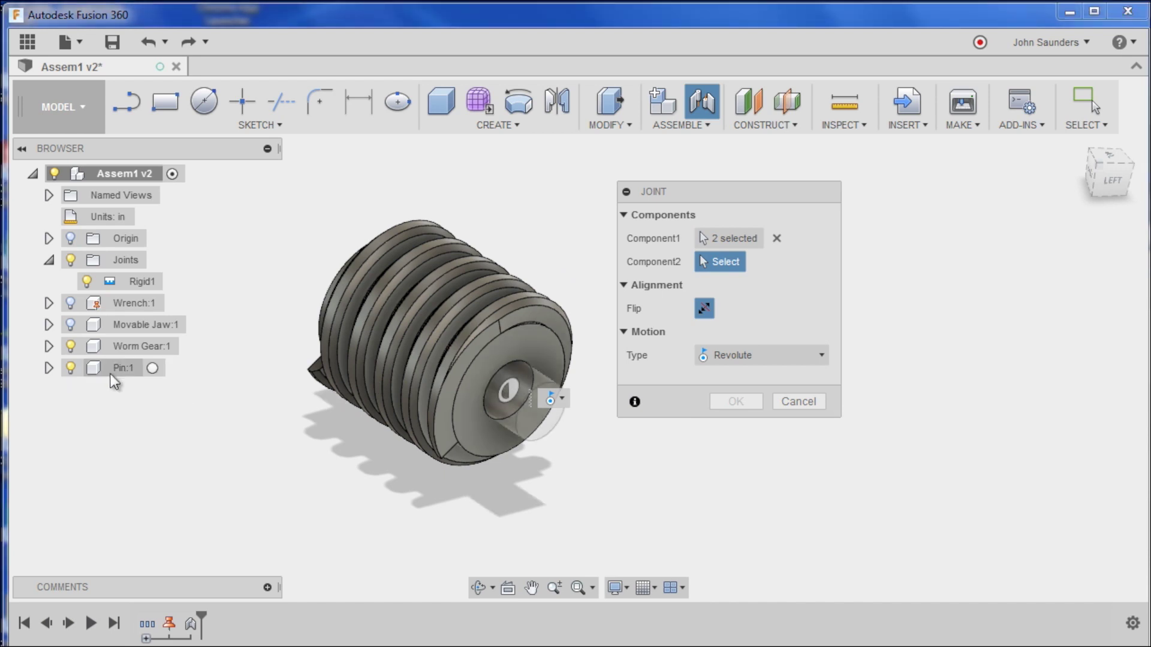
click(542, 415)
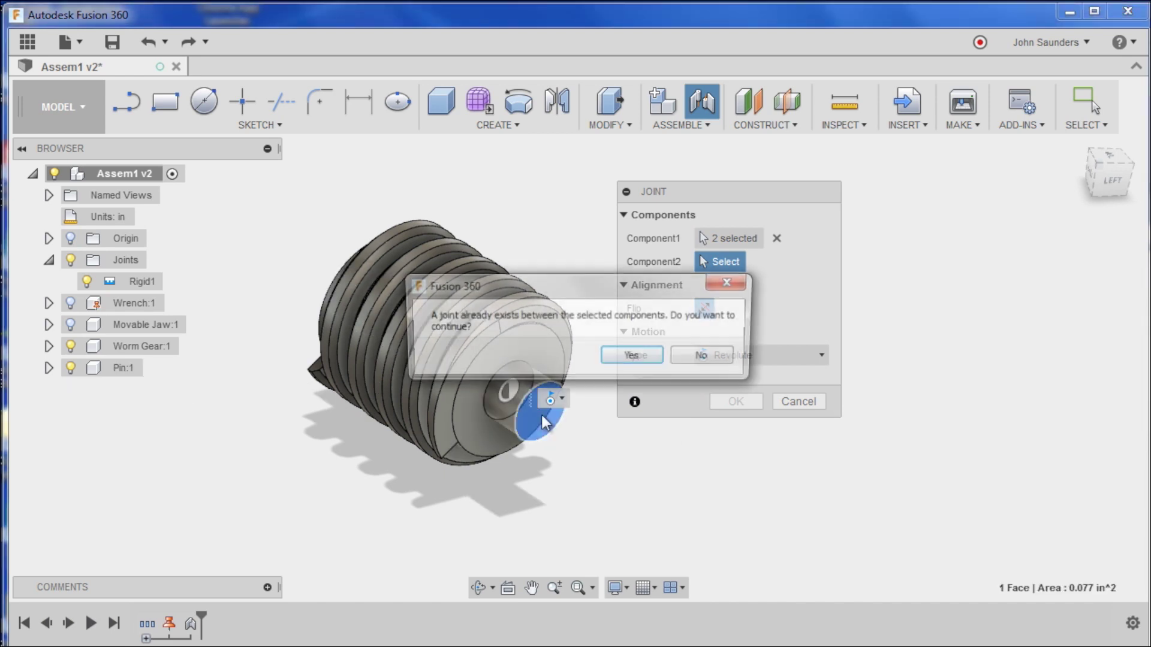
click(691, 355)
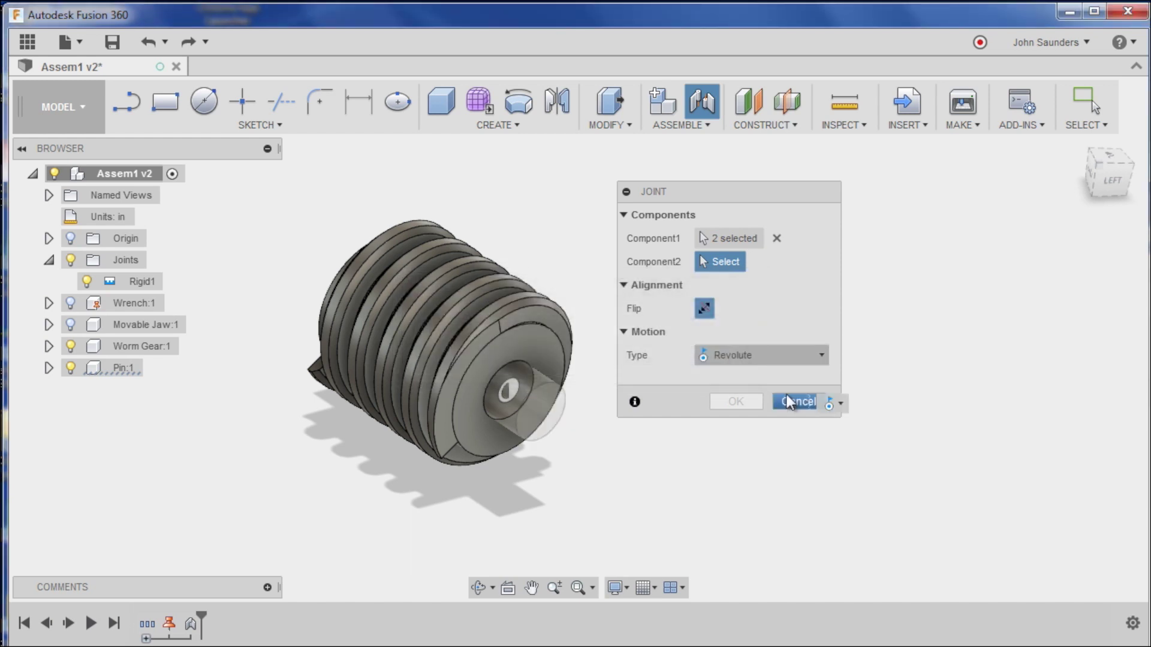
click(788, 400)
Select the rigid joint, try moving the worm gear, and undo the move
click(144, 282)
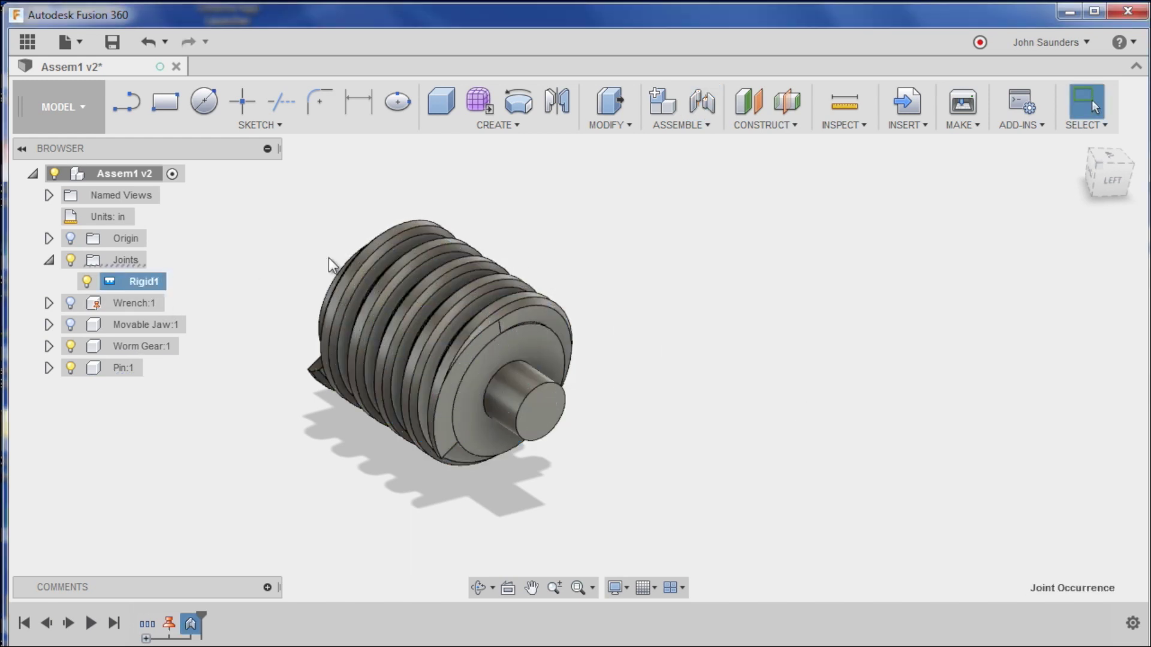
drag(389, 301, 324, 387)
key(ctrl+z)
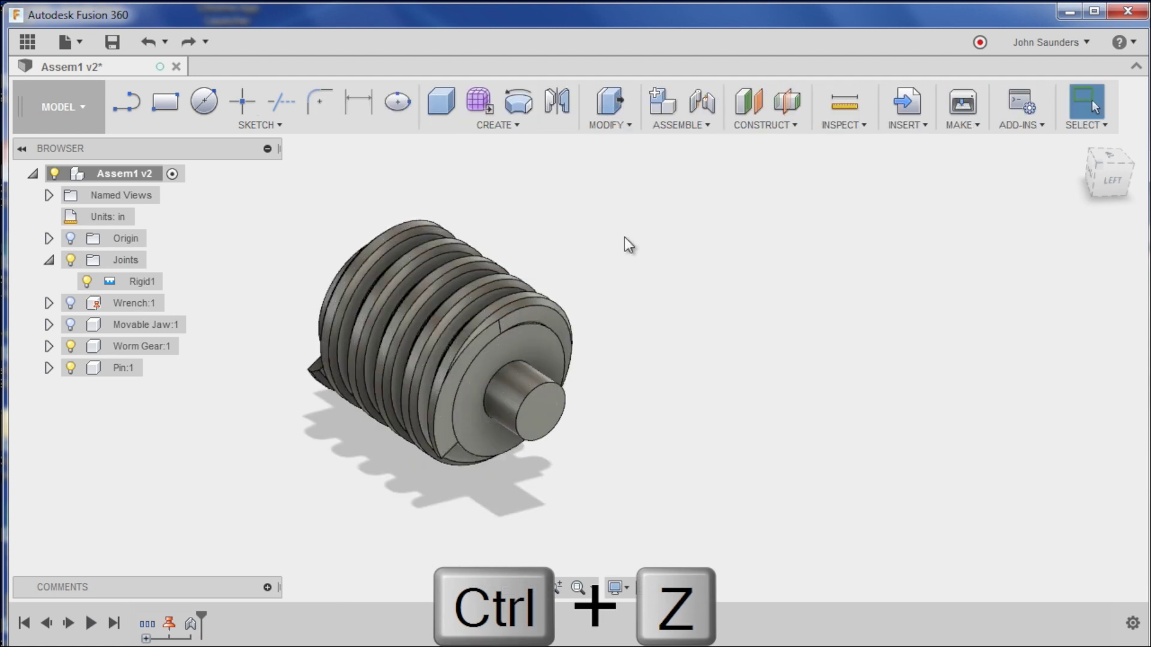
Create a Revolute joint about the Z axis between the worm gear's end face and the pin's end face, flipping the alignment and previewing the motion
click(711, 127)
click(704, 168)
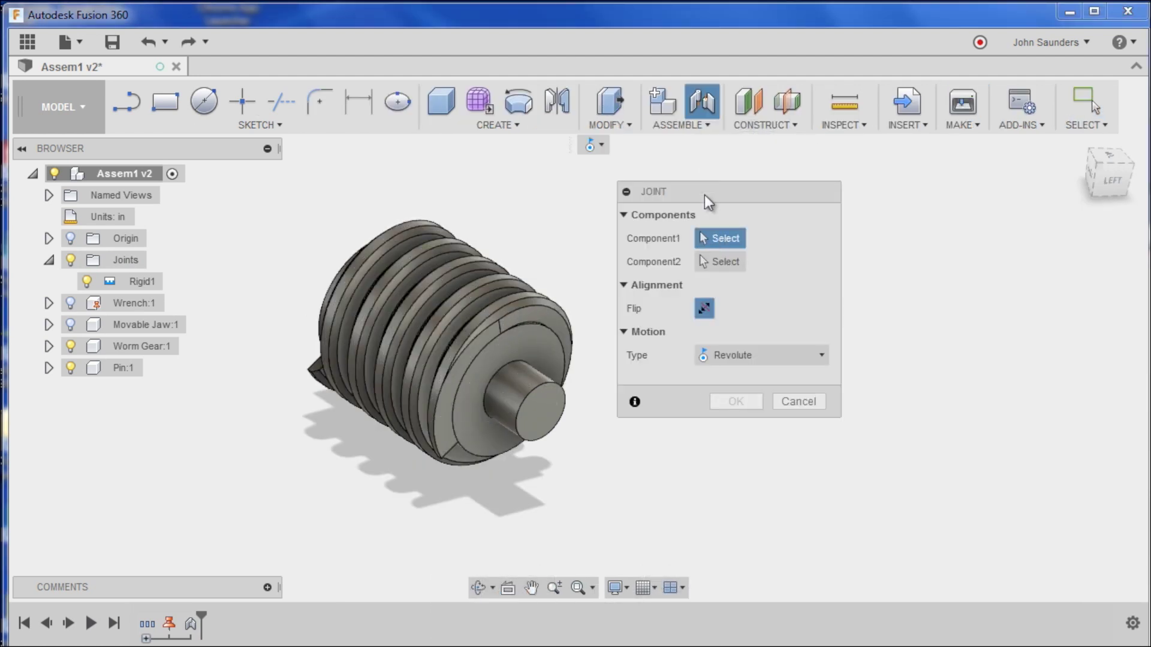
click(541, 340)
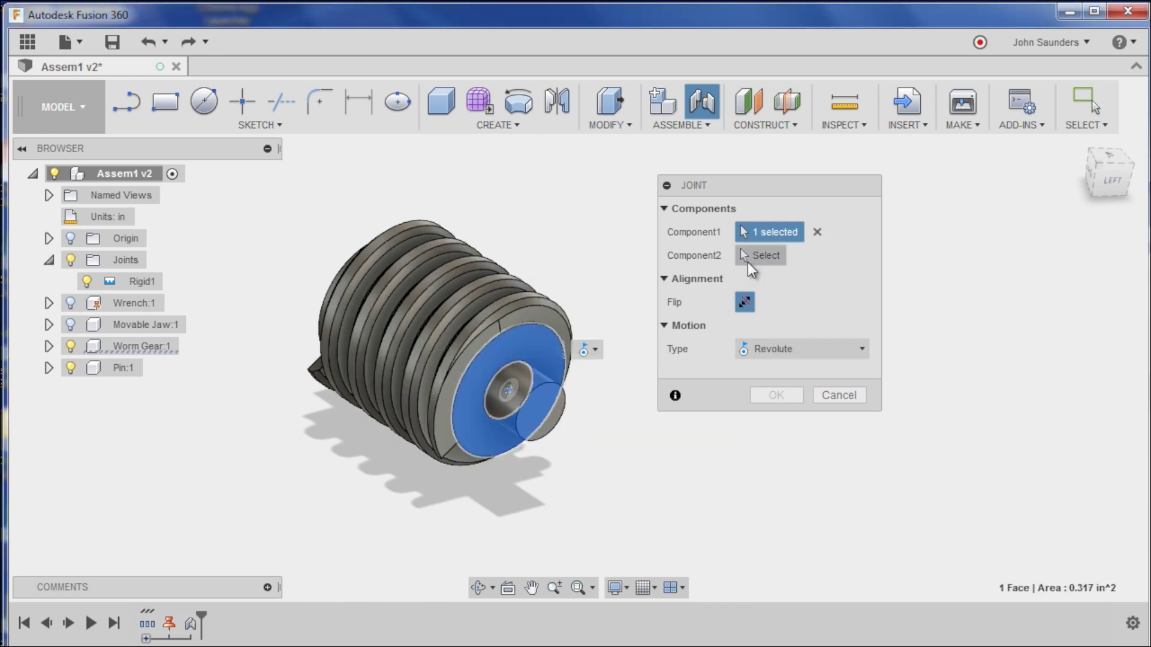
click(539, 405)
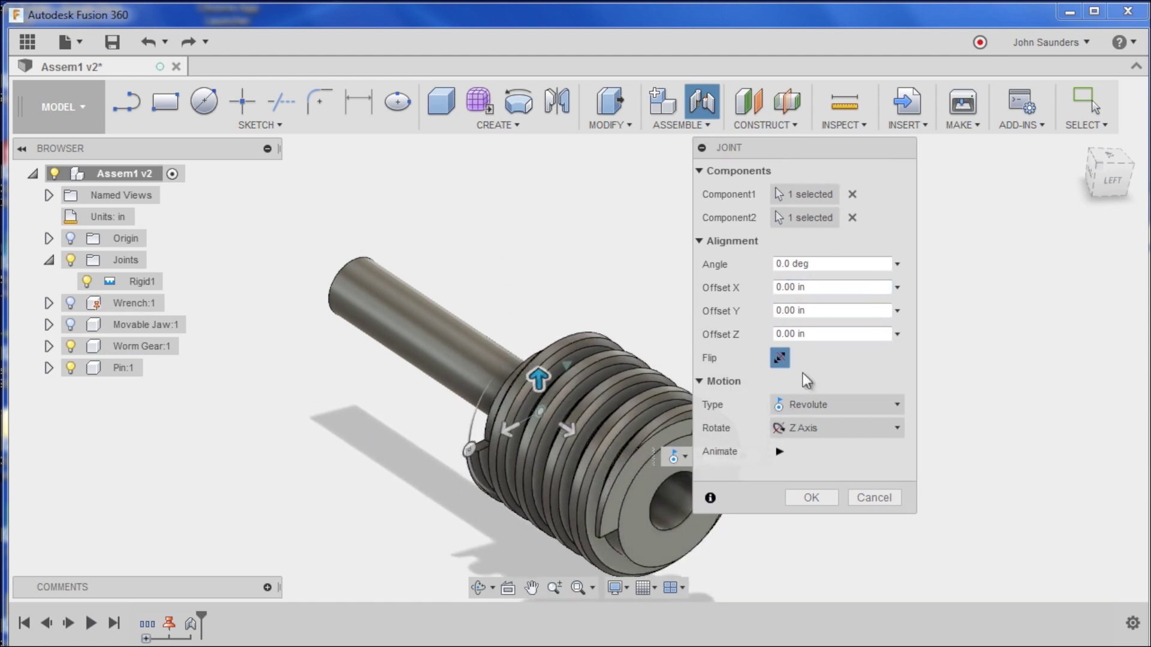
click(780, 357)
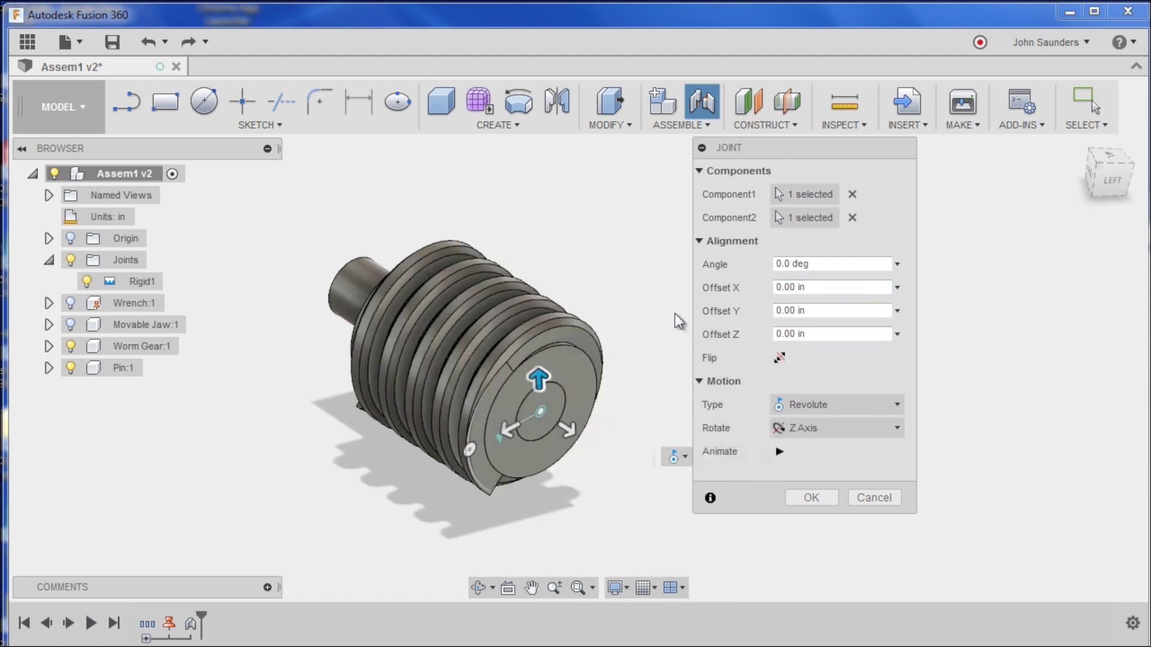
shift+middle_drag(677, 322, 687, 347)
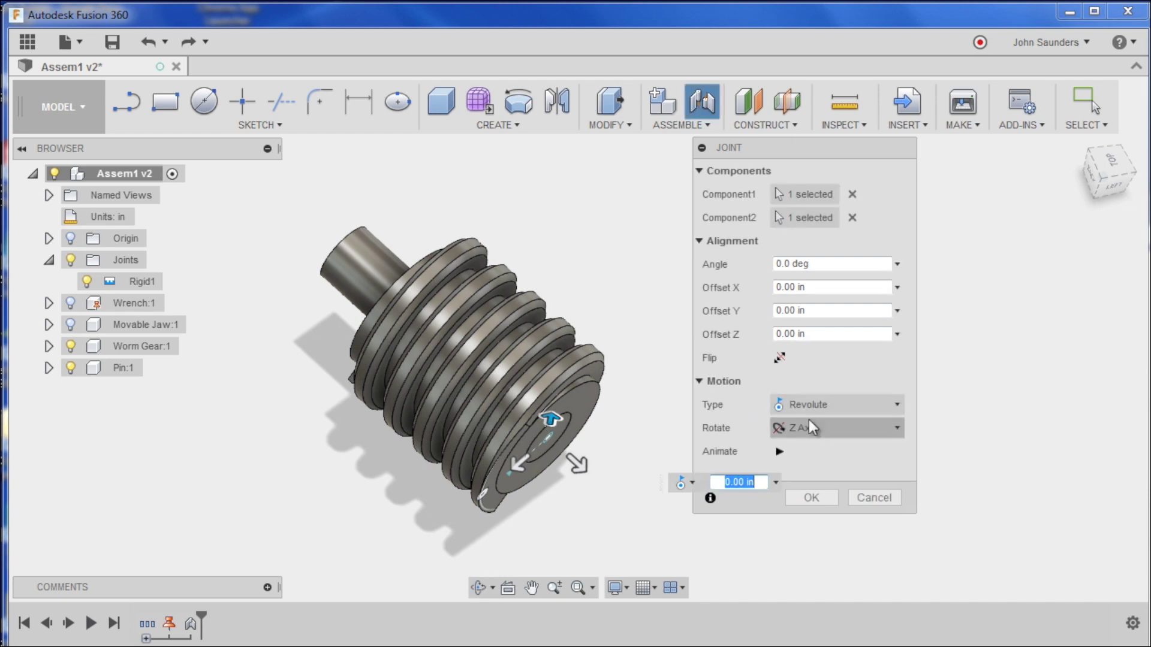
click(779, 452)
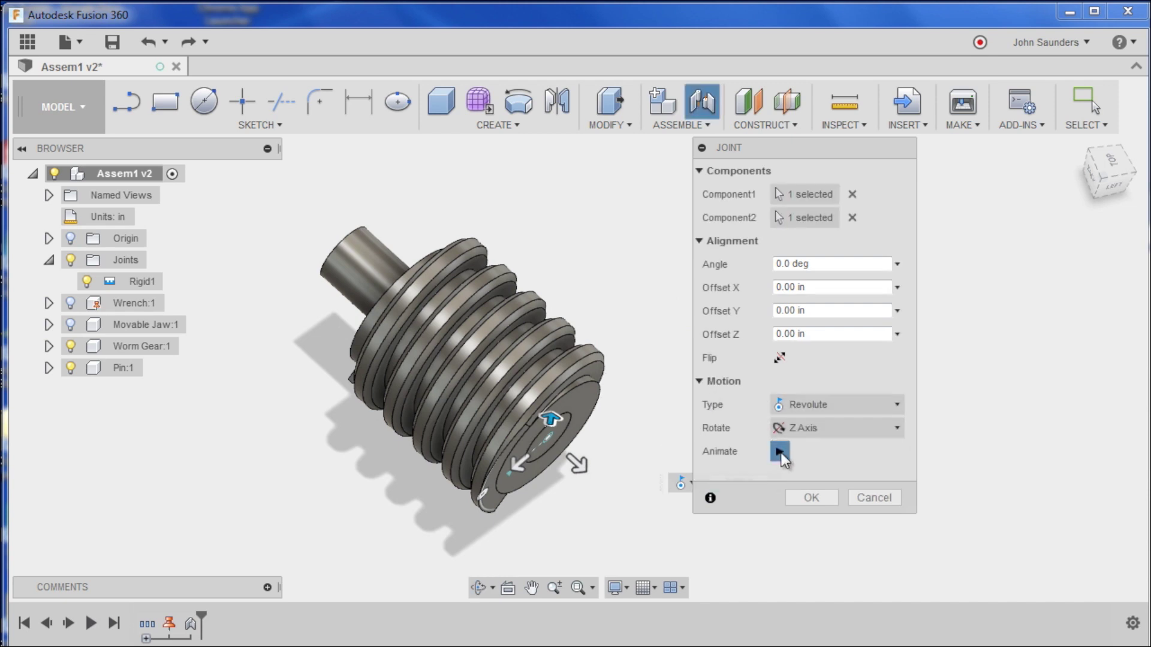
click(806, 498)
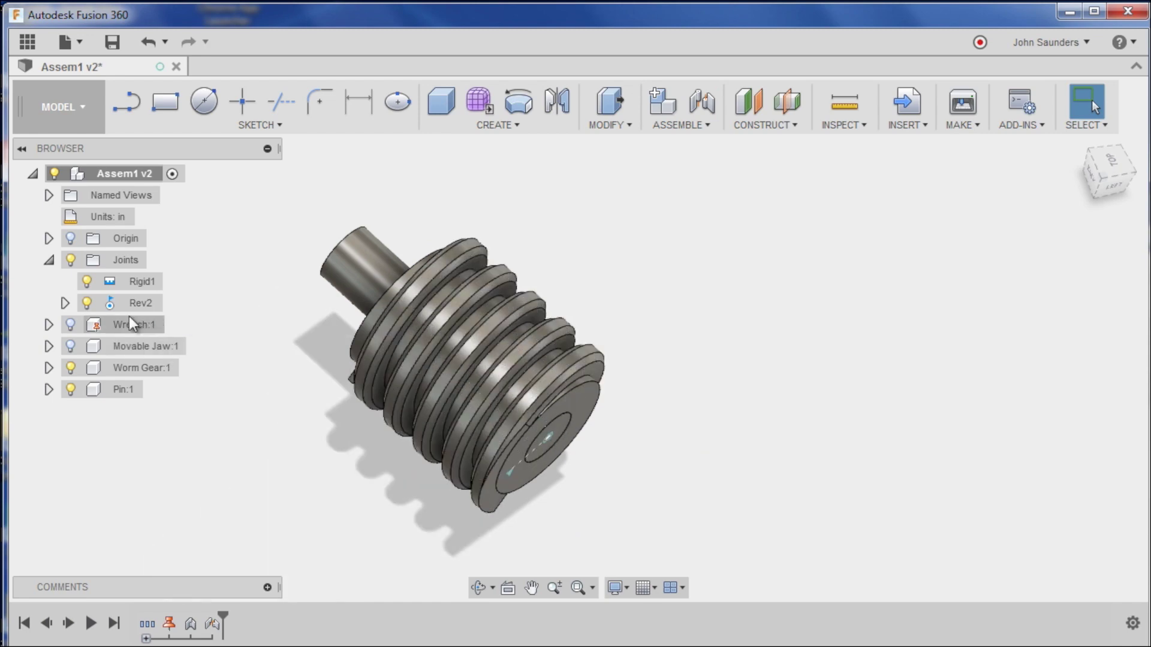
Show the Wrench and Movable Jaw and examine from above how the worm gear sits in the wrench opening
click(71, 325)
click(72, 325)
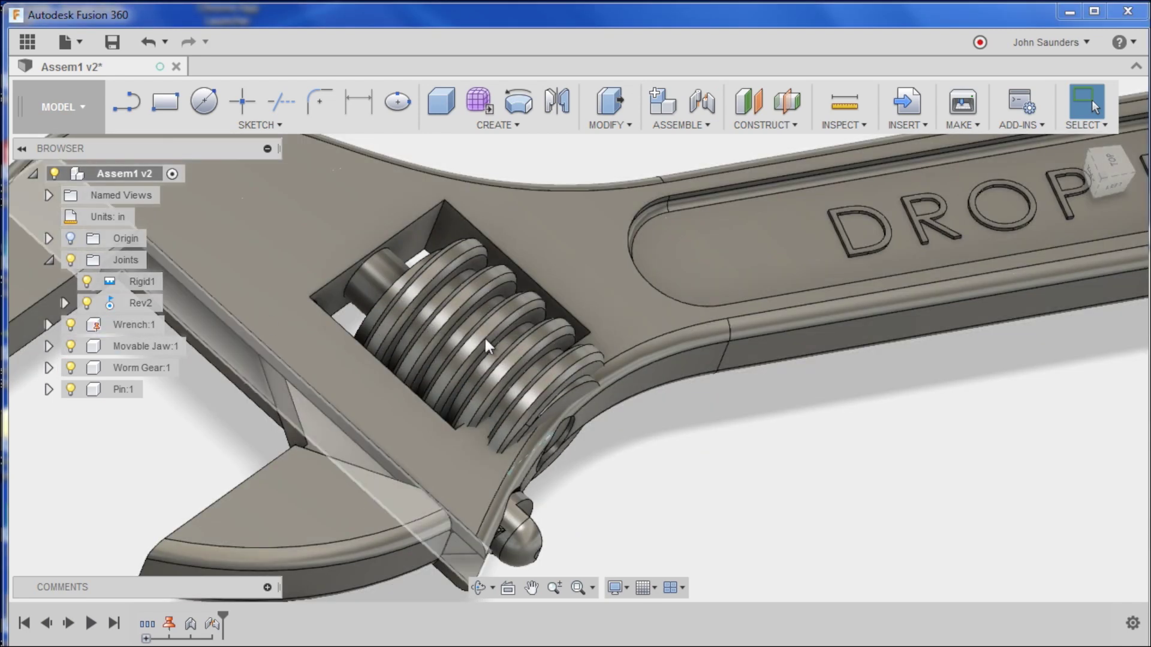
shift+middle_drag(485, 344, 727, 267)
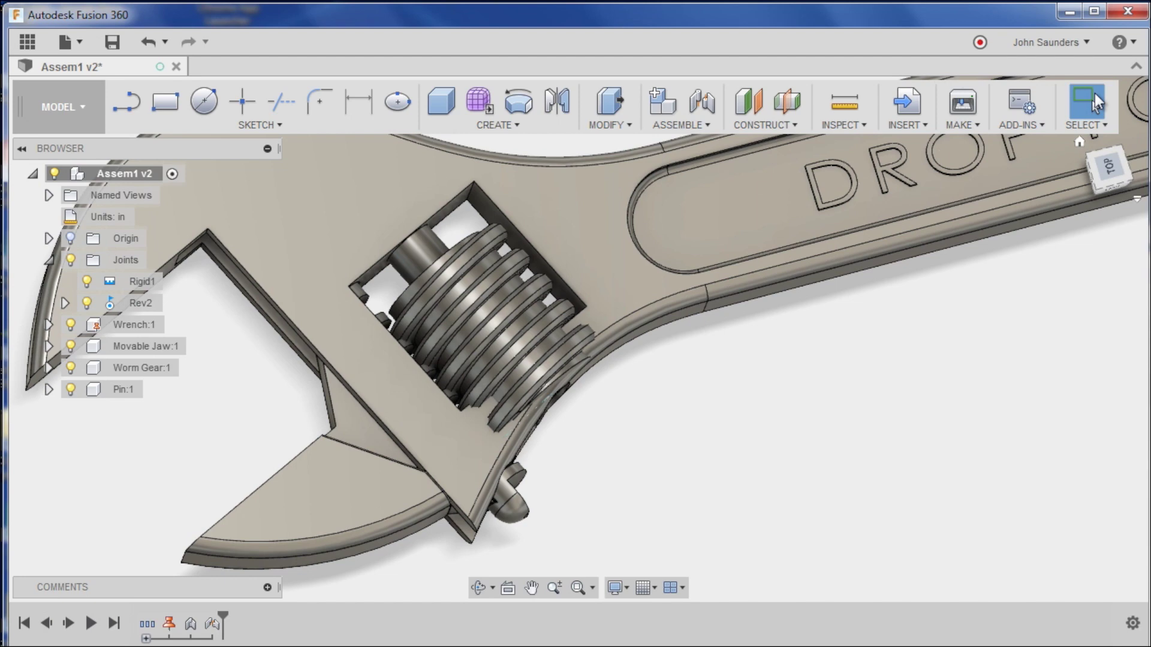
click(1112, 165)
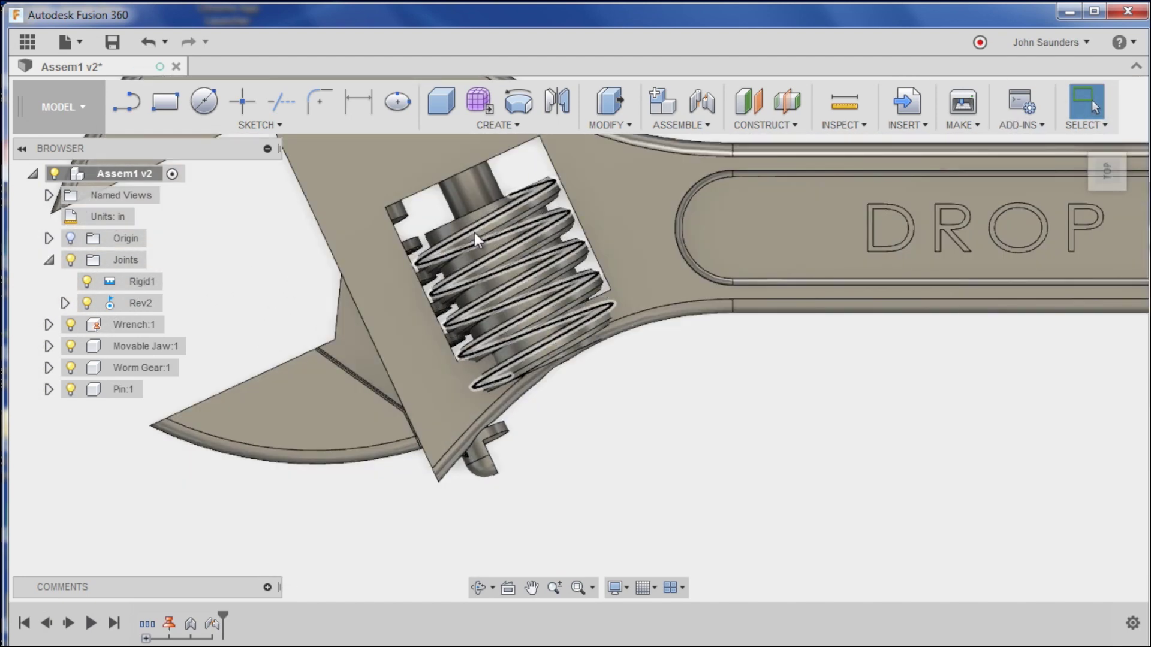
shift+middle_drag(474, 232, 528, 243)
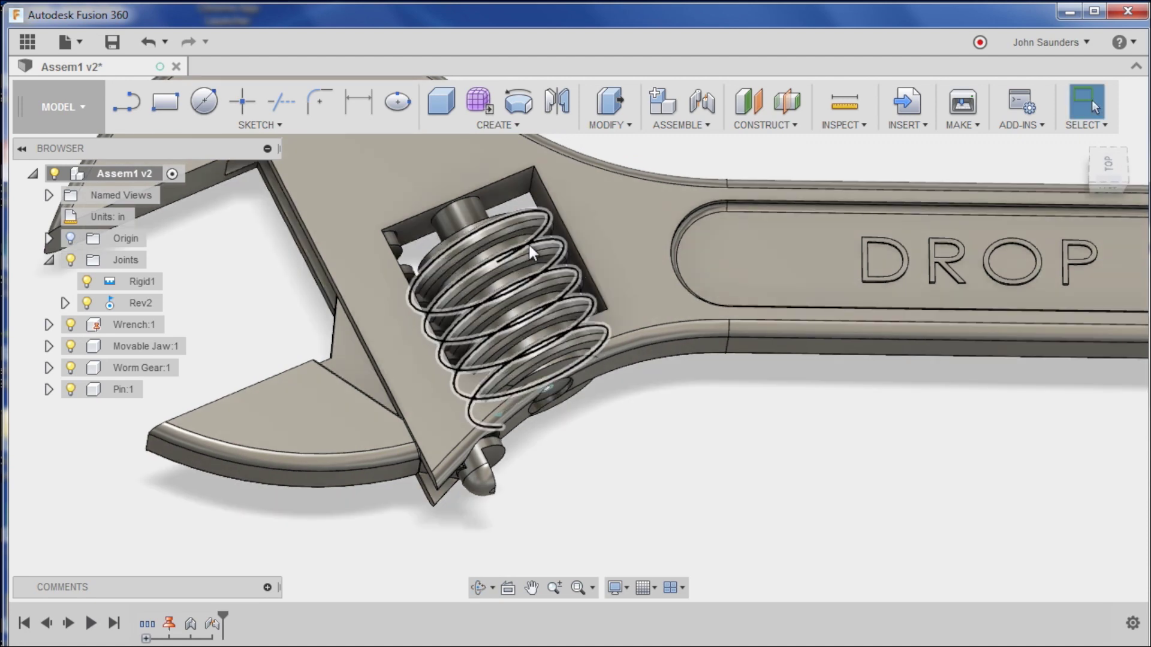
Undo the visibility changes and the revolute joint between the worm gear's and pin's end faces
key(ctrl+z)
key(ctrl+z)
key(ctrl+z)
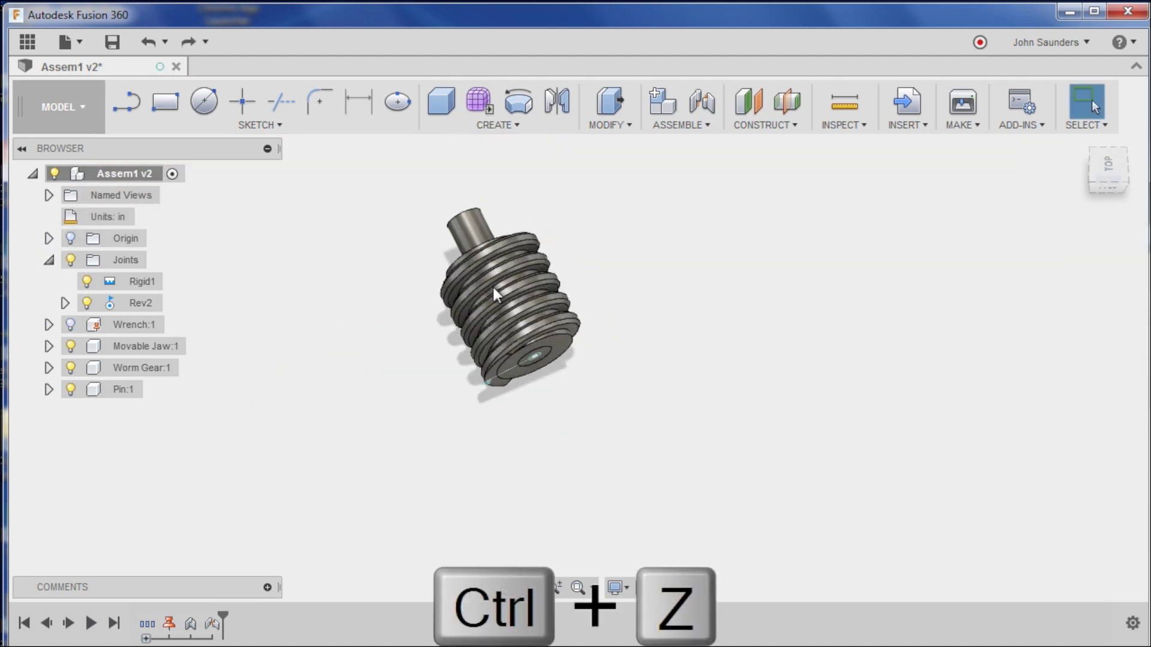
shift+middle_drag(416, 308, 464, 290)
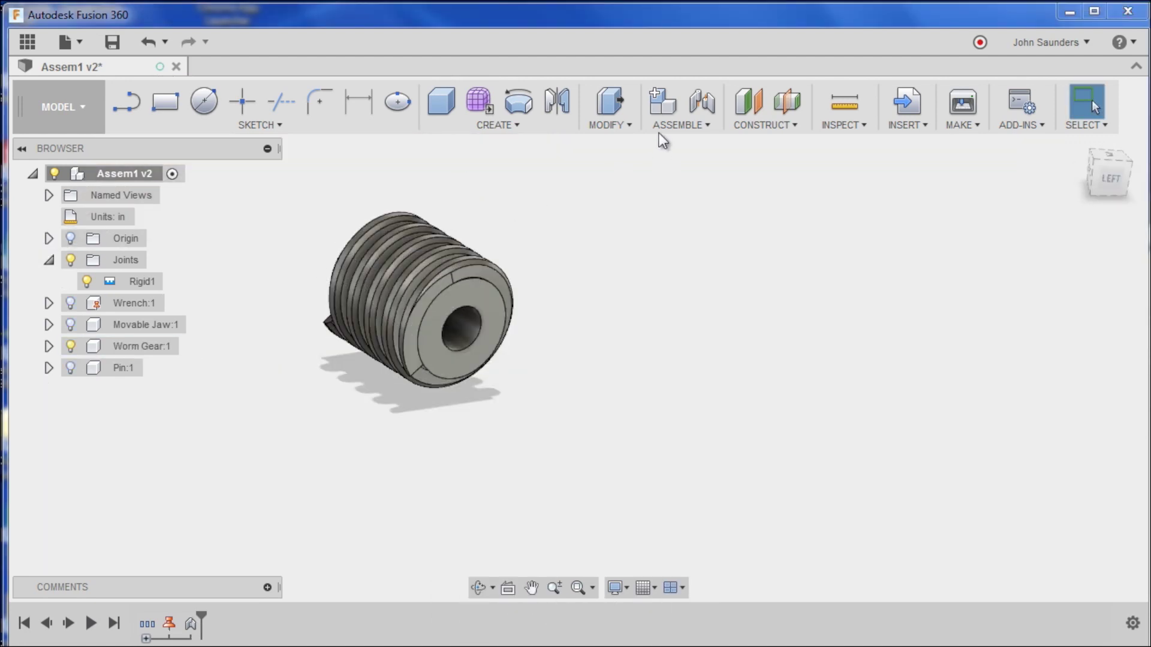
Start a Revolute joint and pick the mid-length centre of the worm gear's bore as the first component's location
click(663, 129)
click(674, 166)
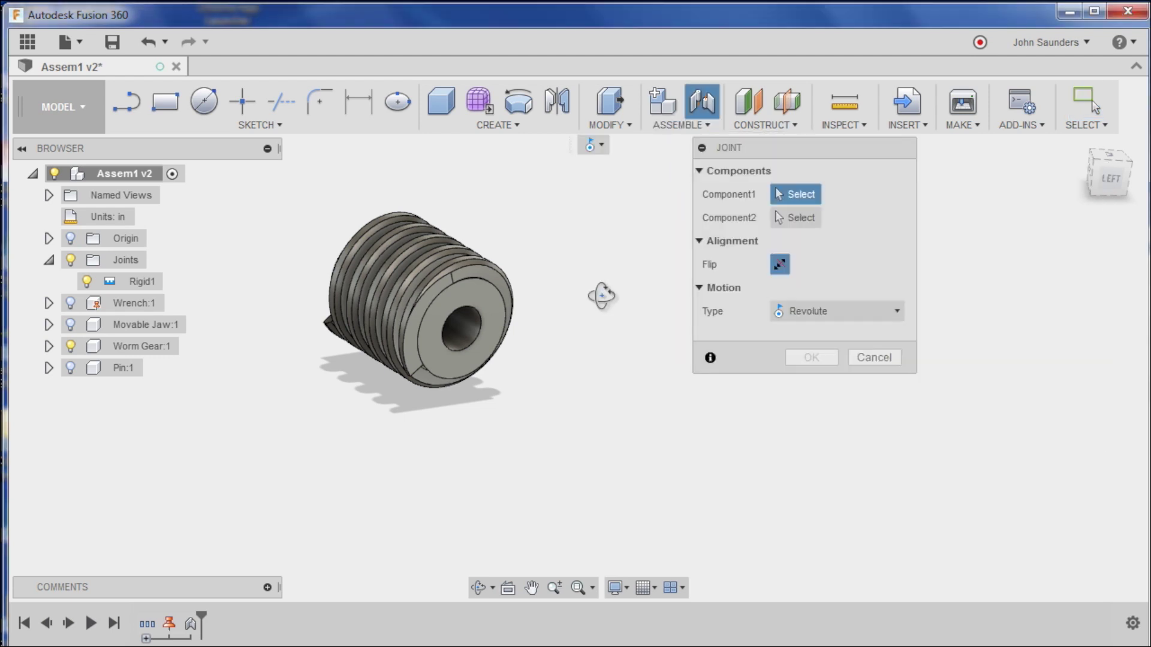
shift+middle_drag(602, 295, 450, 345)
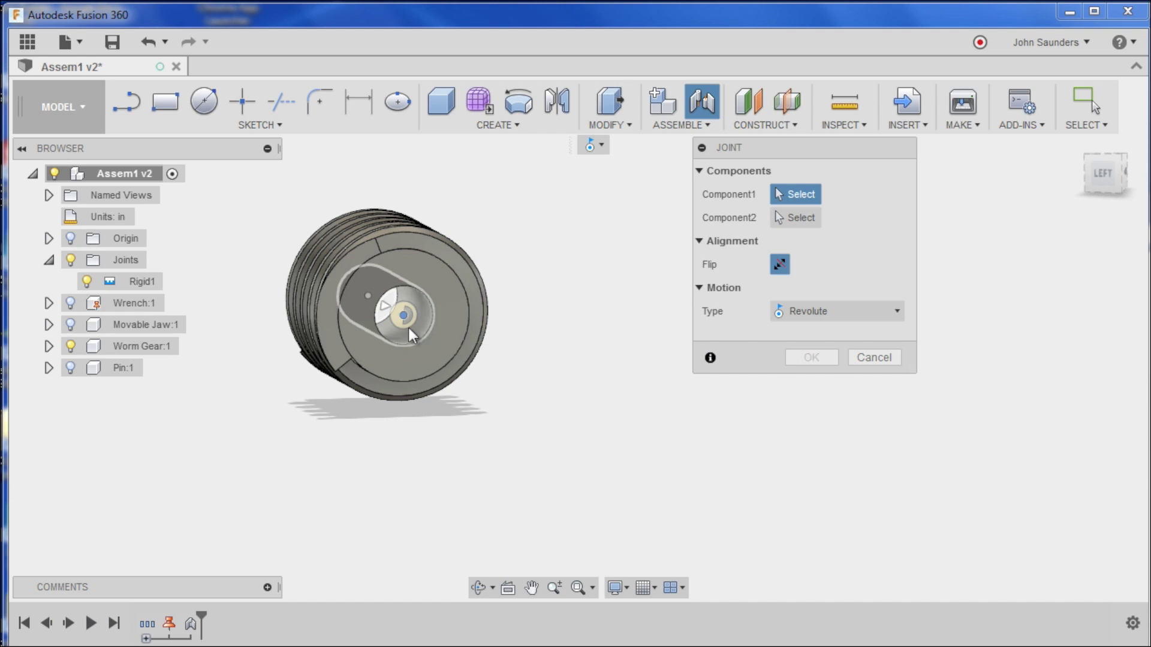
click(384, 308)
shift+middle_drag(514, 240, 620, 285)
shift+middle_drag(426, 337, 682, 354)
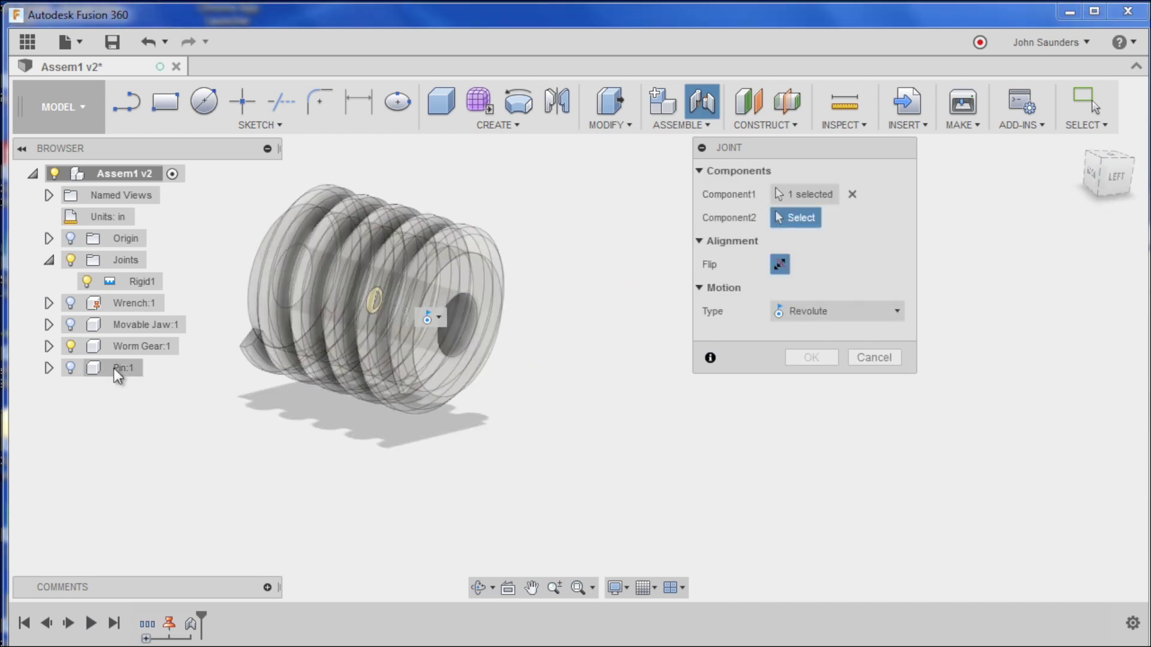
Show the Pin in place of the Worm Gear and pick the pin's mid-length centre as the joint's second location
click(71, 368)
click(71, 346)
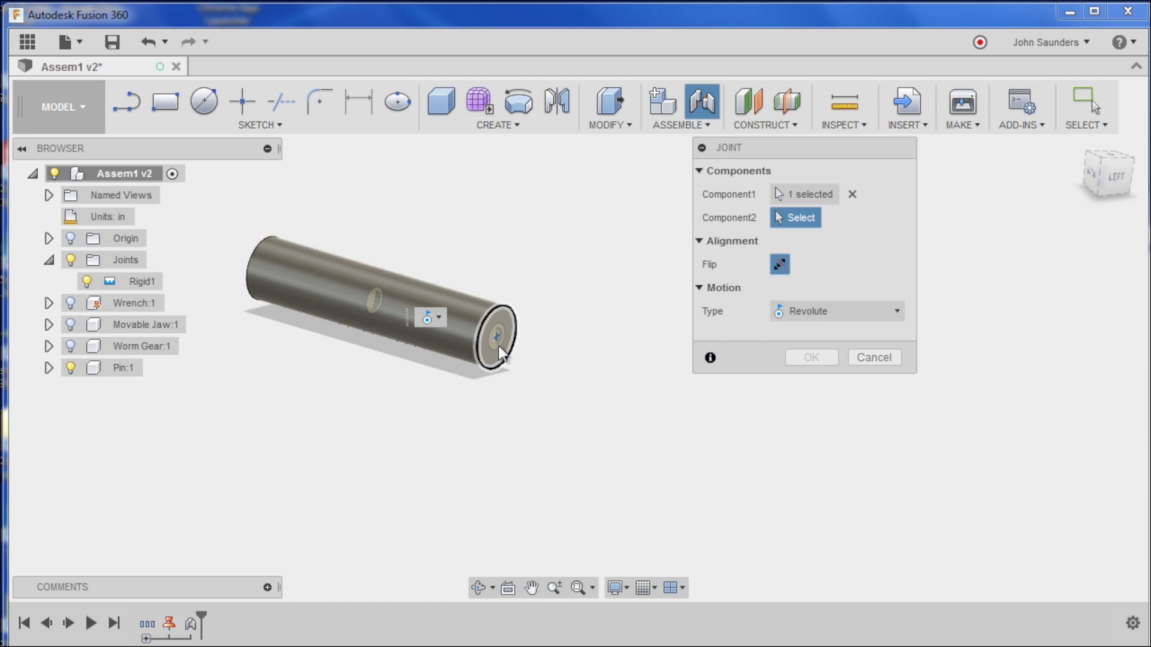
shift+middle_drag(414, 293, 383, 306)
scroll(383, 307, up, 5)
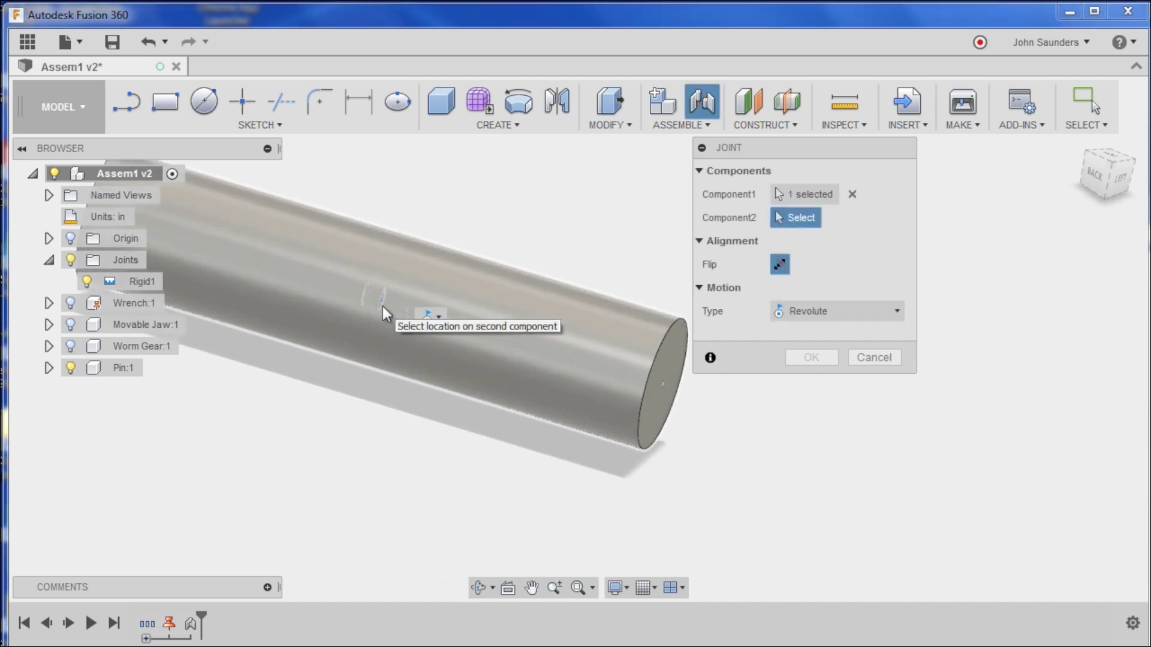
click(381, 301)
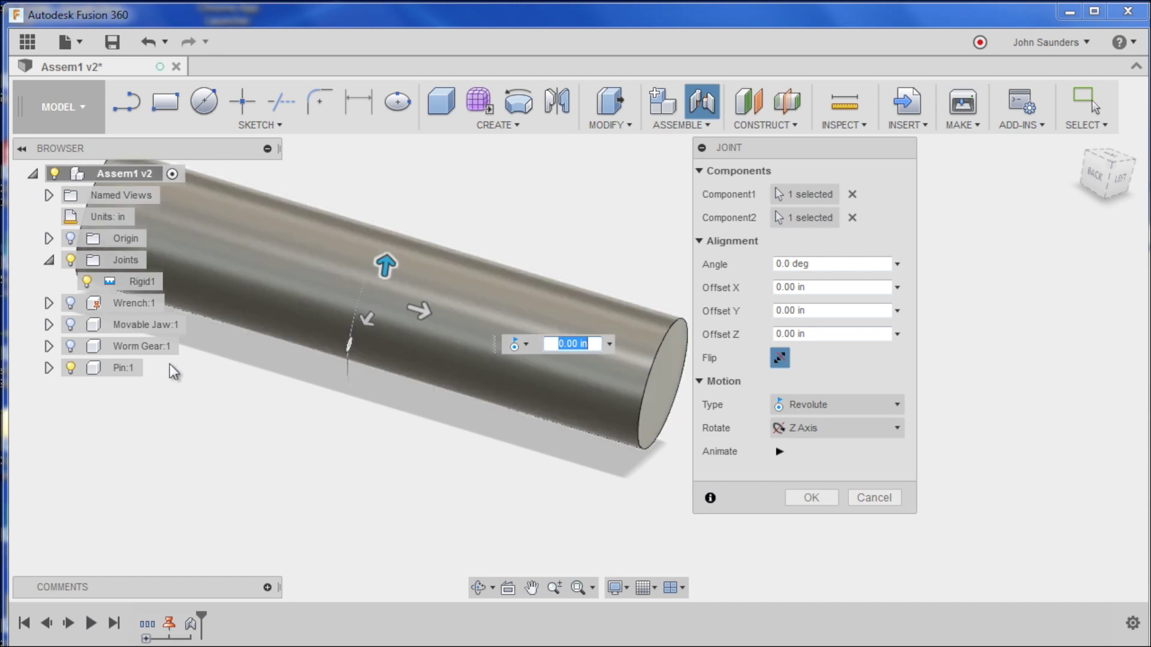
Animate the revolute motion about the Z axis and create the joint between the worm gear and pin
scroll(202, 395, down, 5)
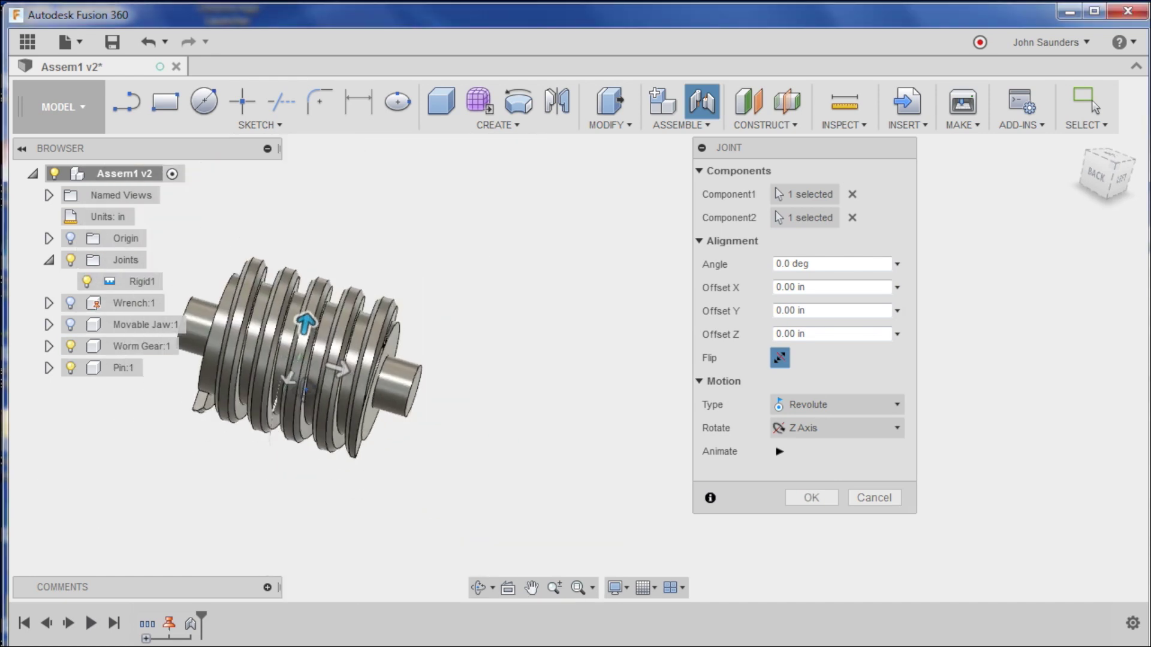
click(781, 453)
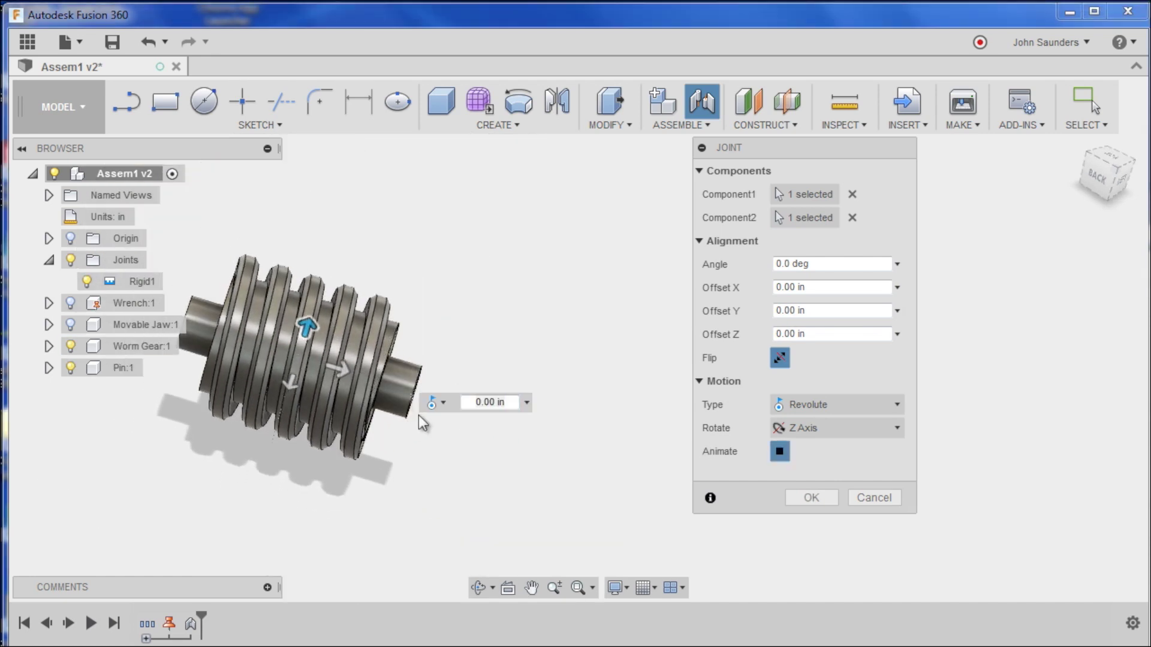
click(811, 498)
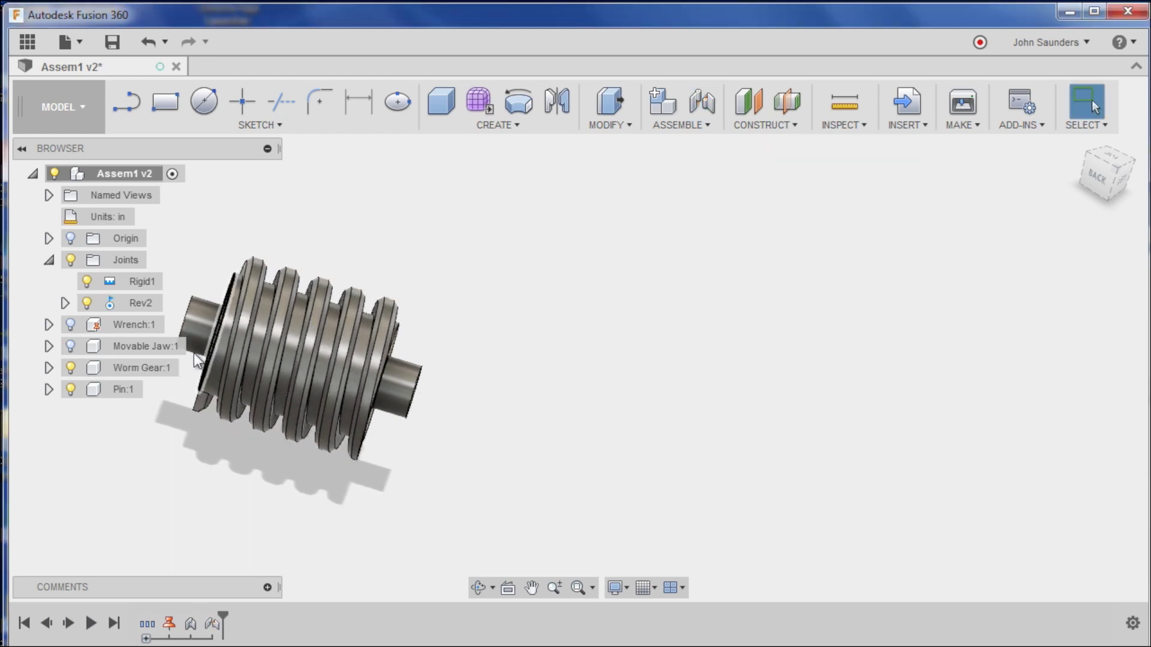
Show the Wrench and Movable Jaw and examine from above how the worm gear fits in the wrench opening
click(71, 325)
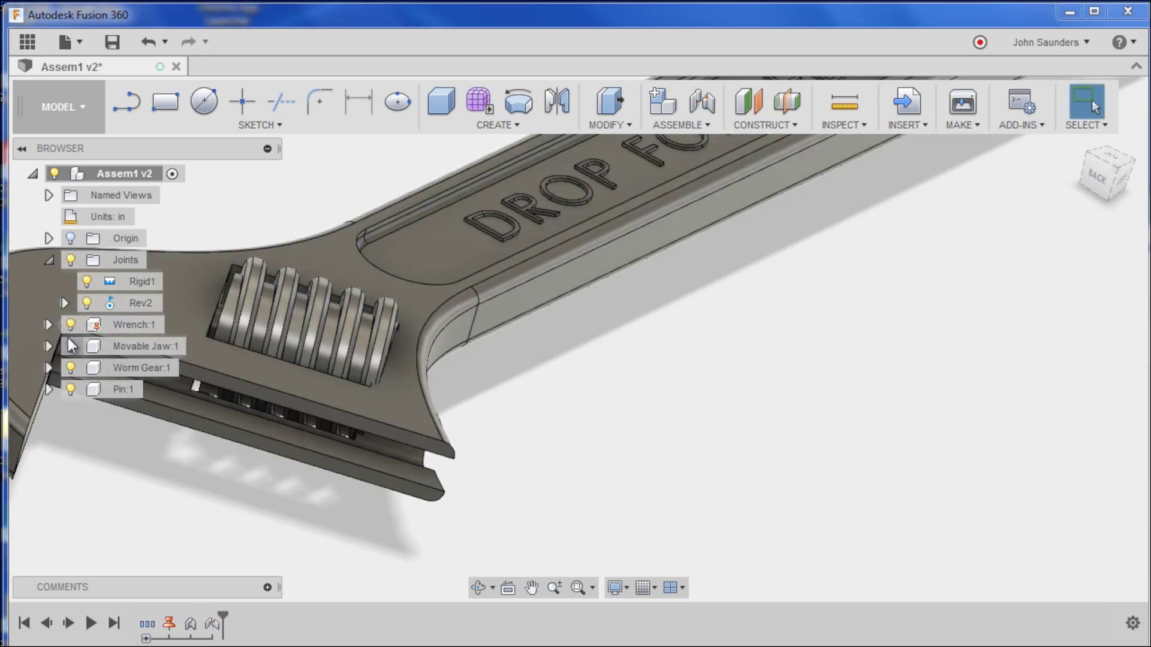
click(70, 346)
shift+middle_drag(430, 339, 375, 418)
scroll(353, 379, up, 3)
shift+middle_drag(354, 379, 492, 419)
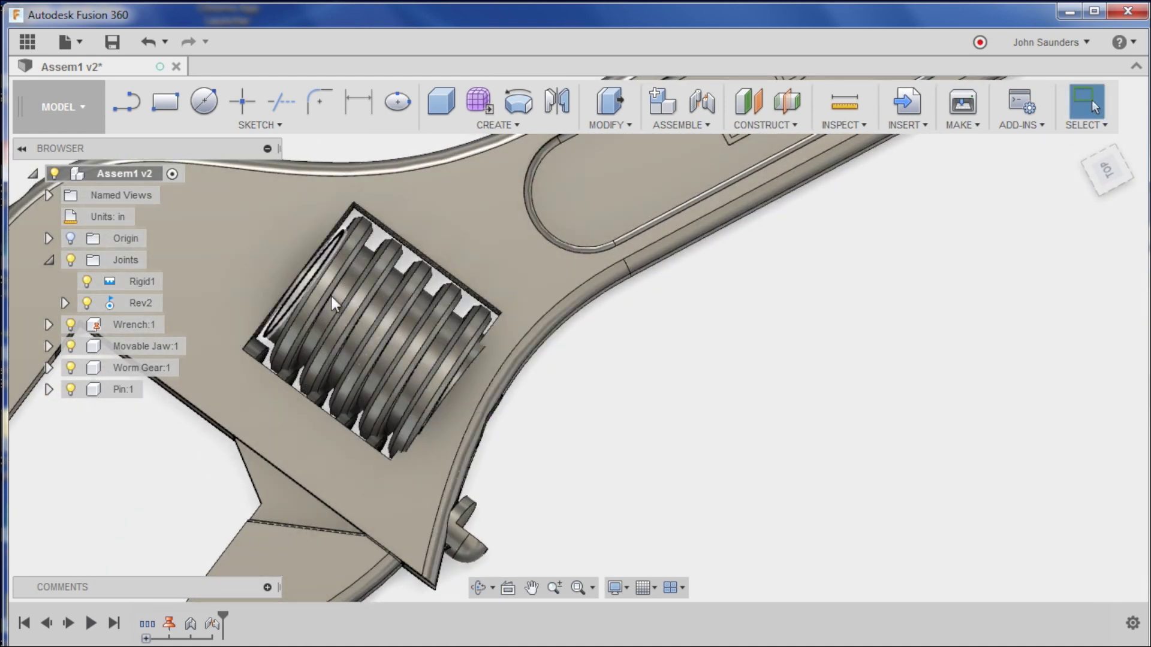
Edit the worm gear's revolute joint and try a Z offset of -.01 in
key(Escape)
click(139, 304)
right_click(134, 305)
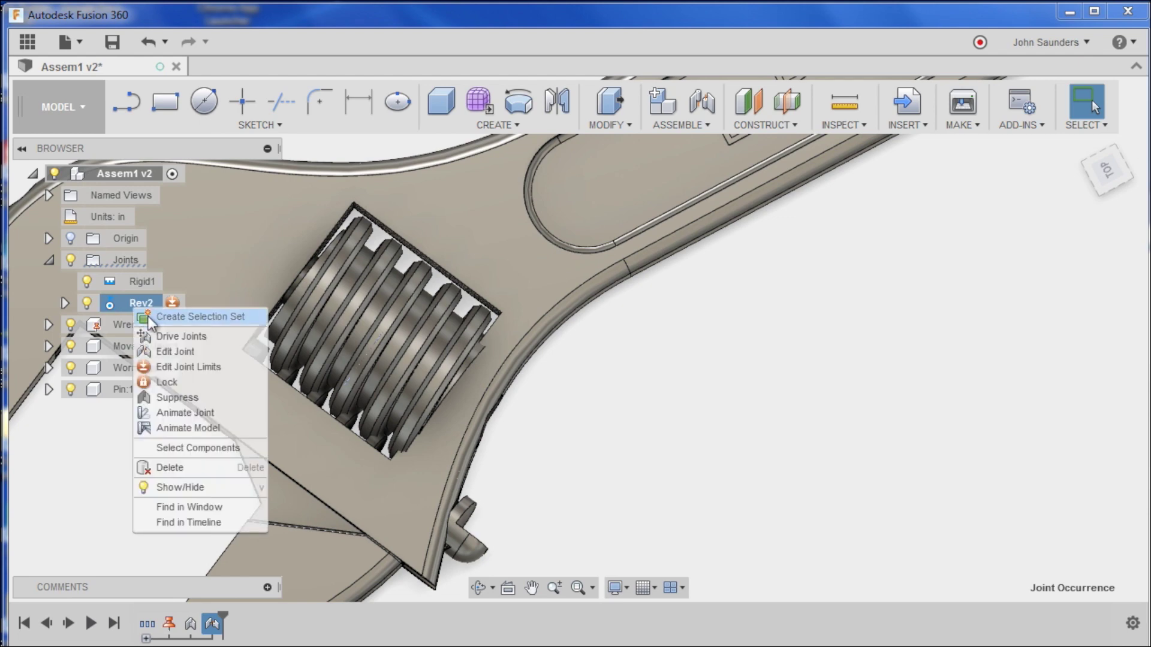
click(159, 353)
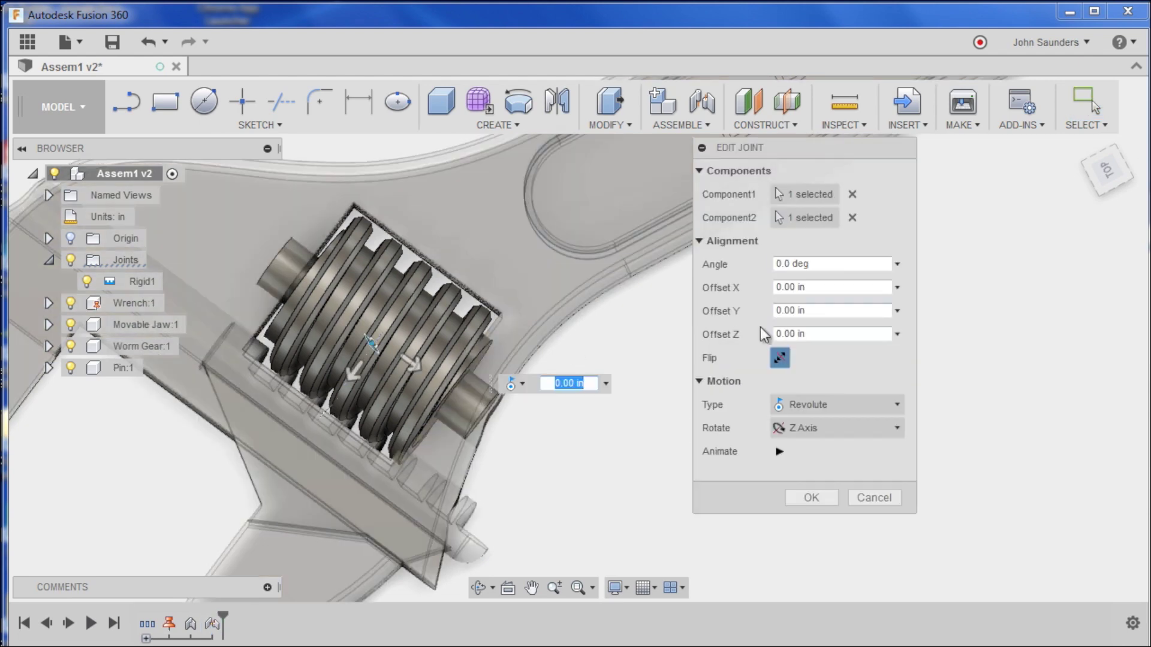
click(763, 334)
text(.01)
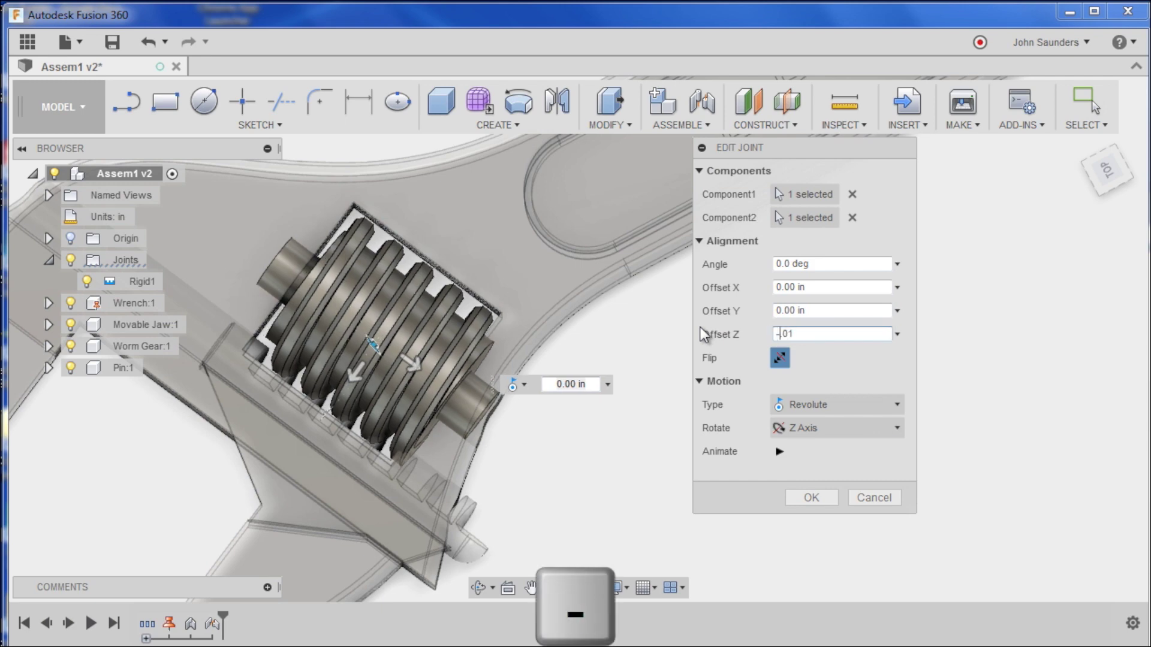
Viewing from the top, try Z offsets of -.025 and -.034, settle on -.04 in, and apply the joint edit
click(1106, 171)
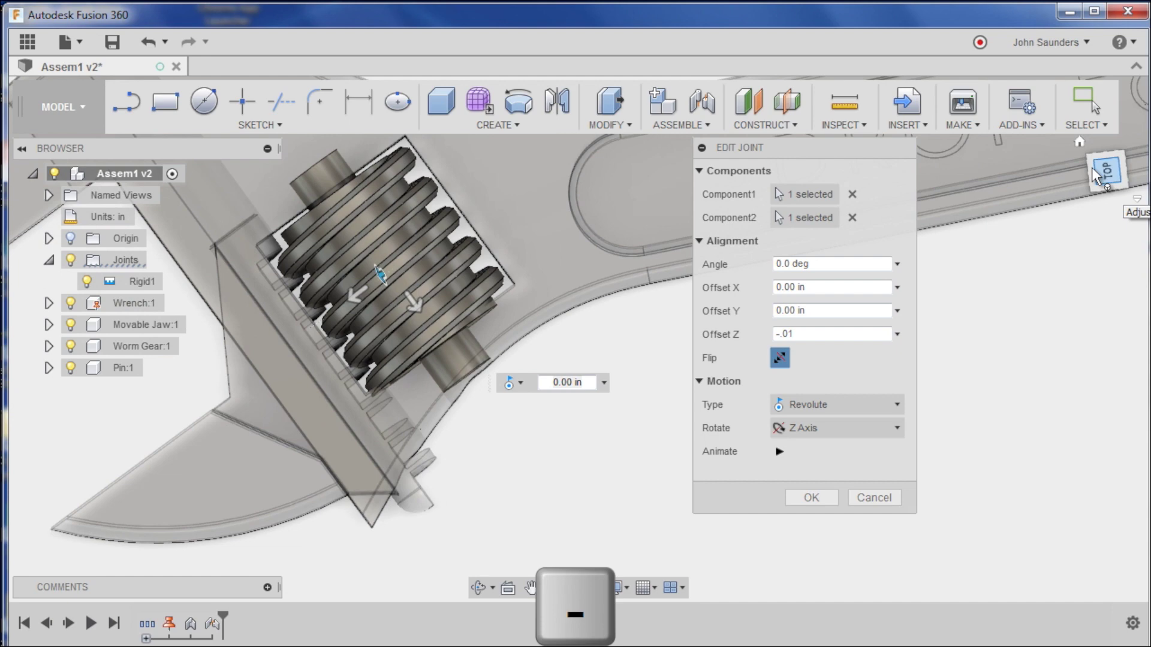
scroll(559, 294, up, 2)
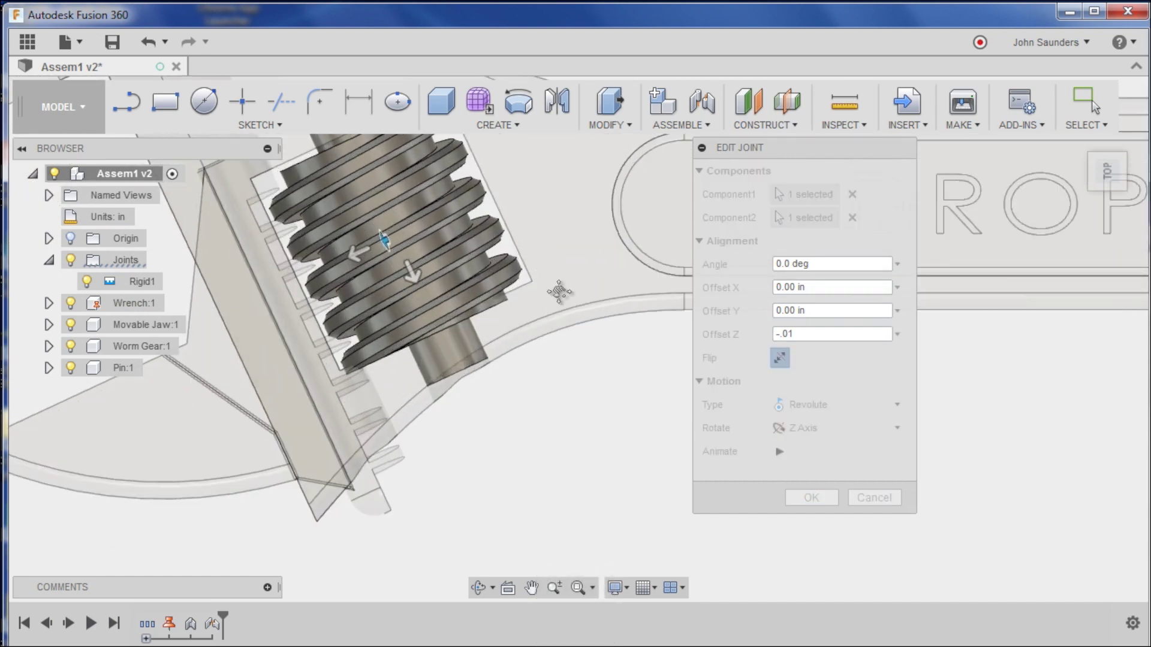
middle_drag(560, 293, 587, 389)
text(25)
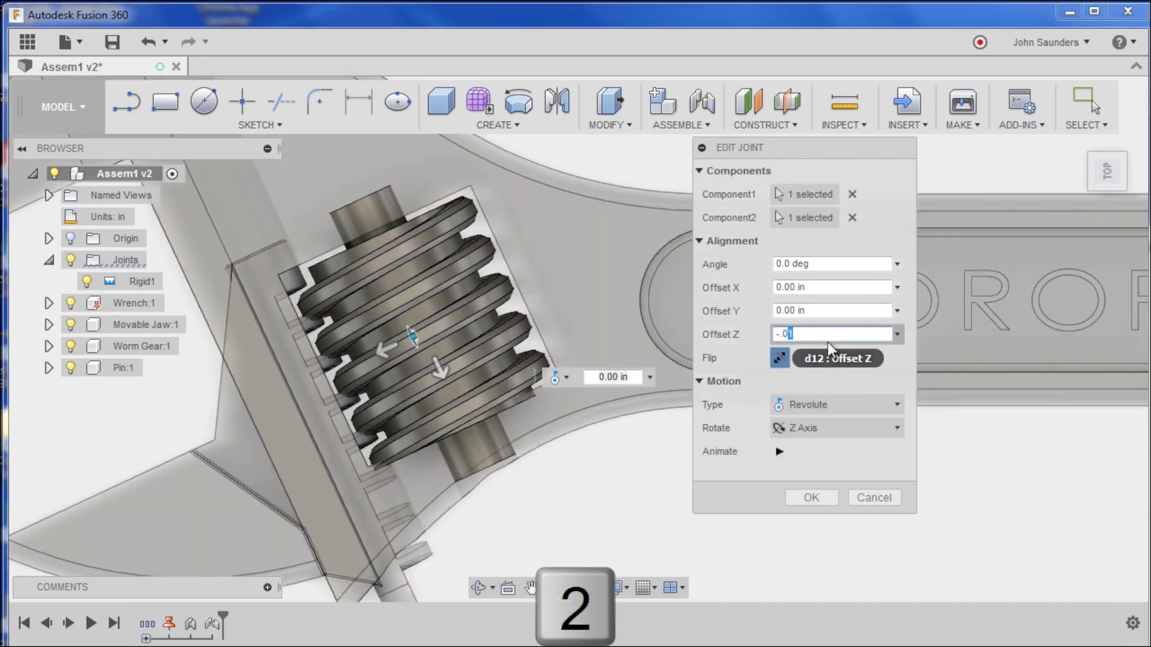
key(shift+Left)
key(shift+Left)
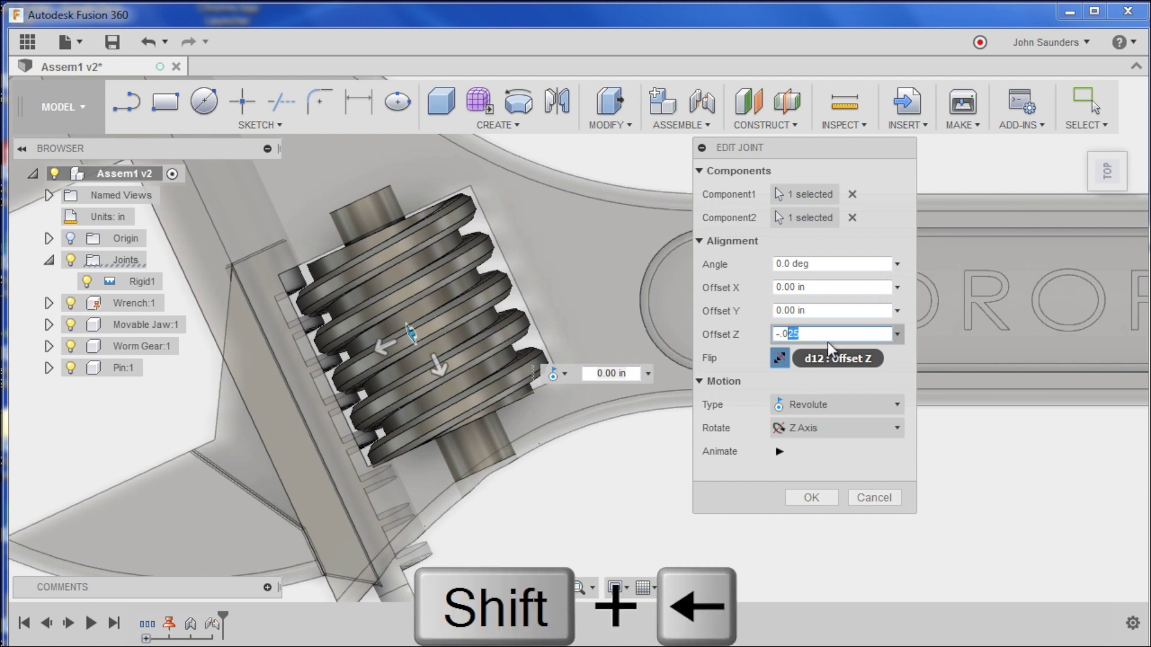
text(34)
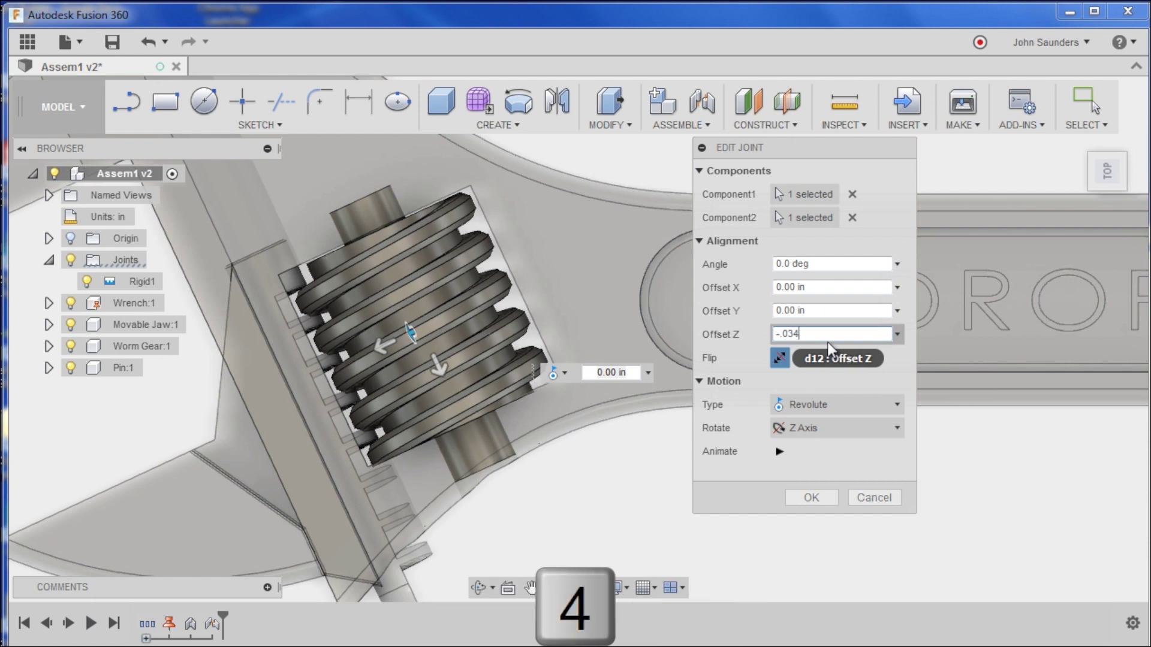
key(shift+Left)
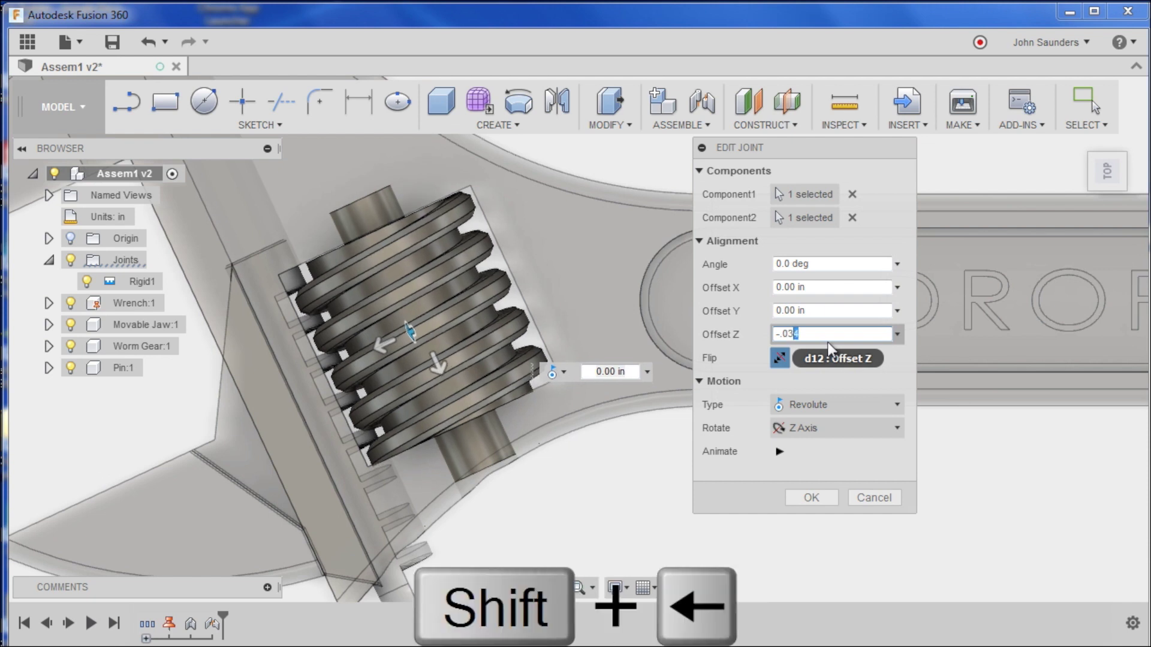
key(shift+Left)
text(4)
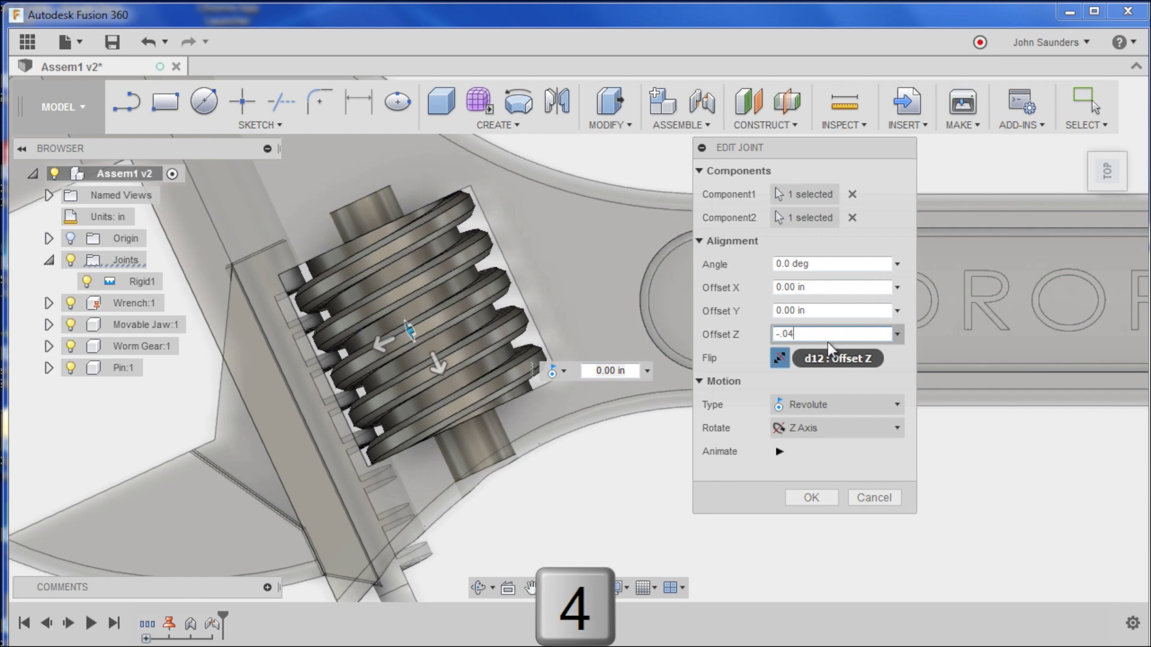
click(812, 497)
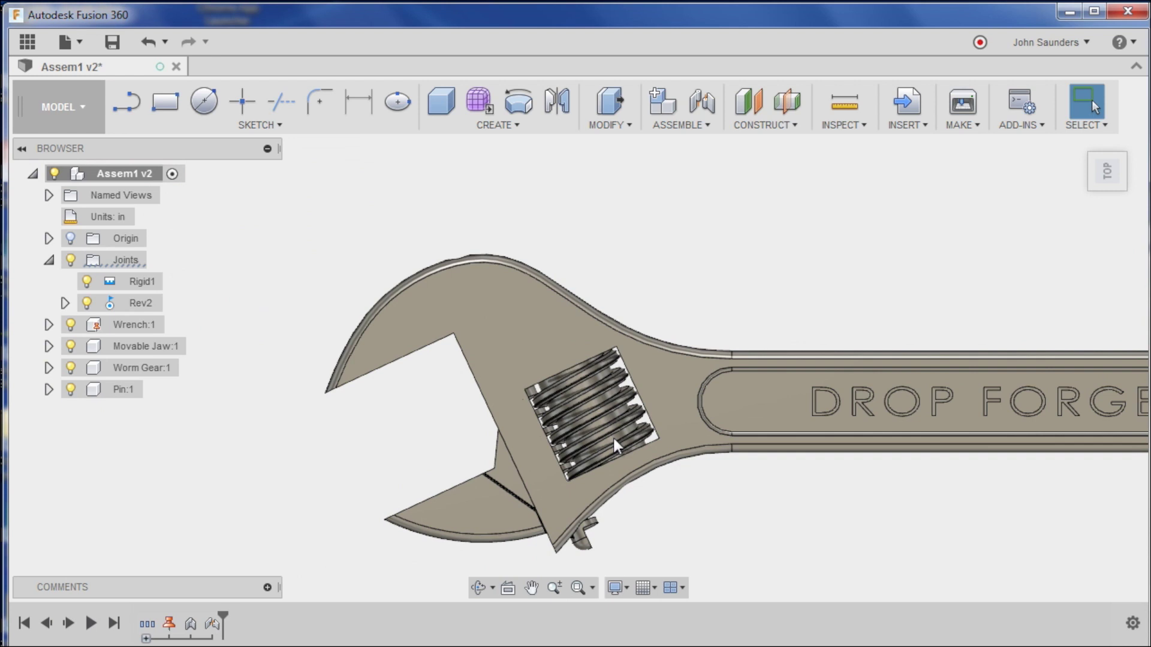
Test the worm gear's rotation in the wrench, try moving the Movable Jaw freely, and undo the jaw's move
drag(617, 427, 563, 403)
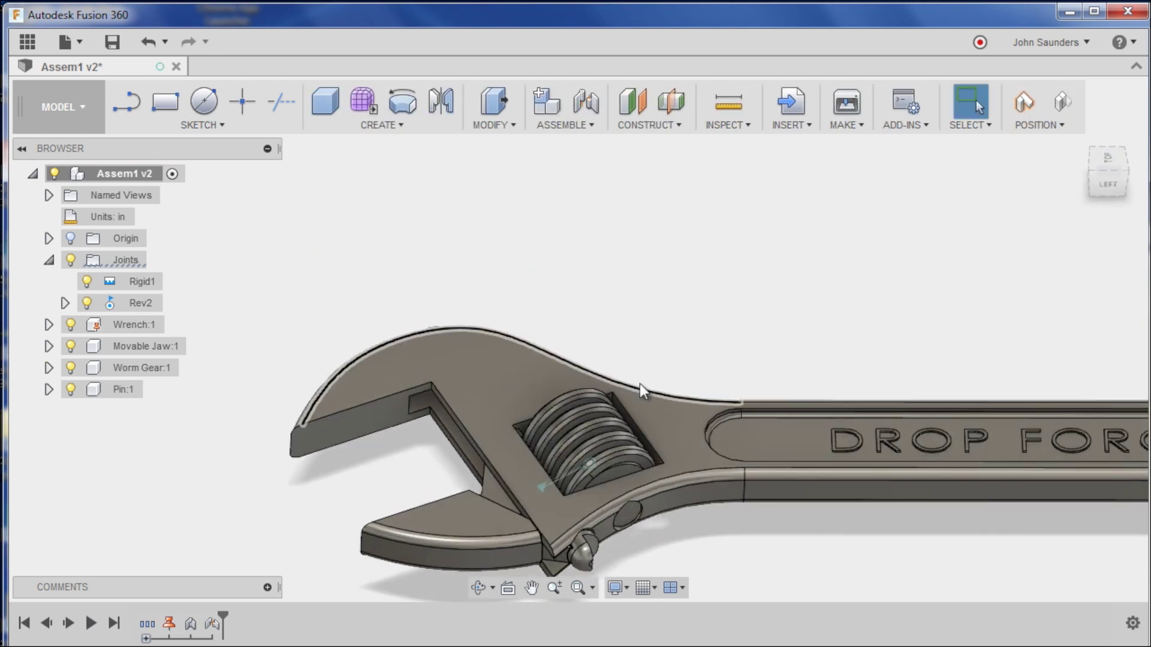
middle_drag(639, 384, 585, 308)
drag(443, 434, 352, 462)
key(ctrl+z)
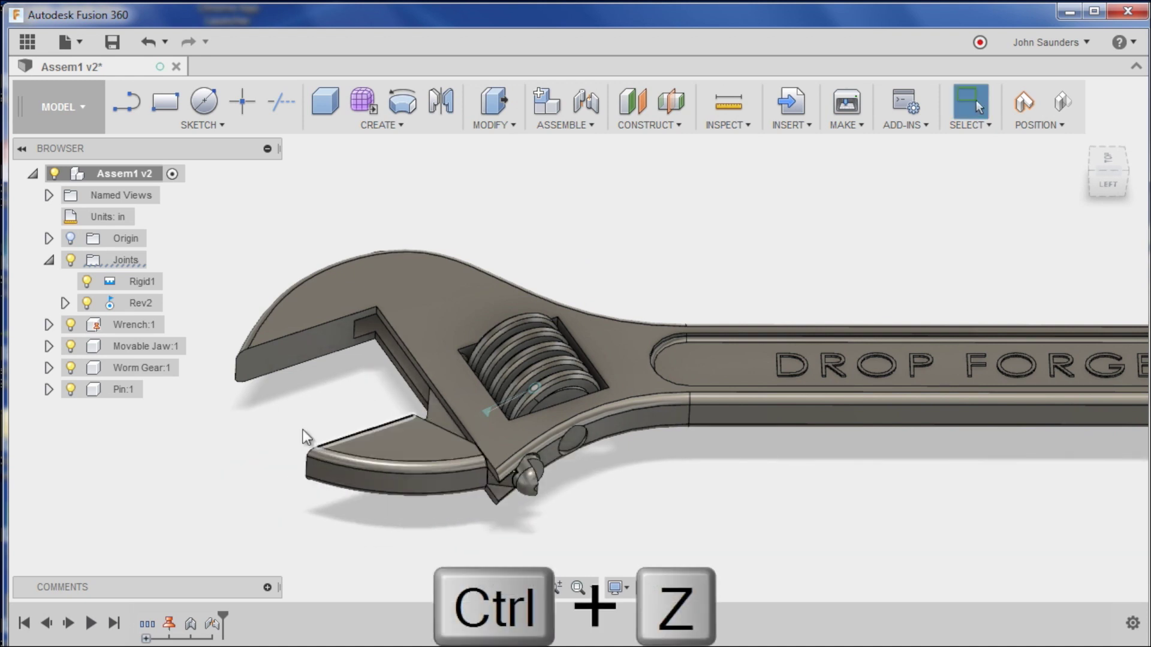
Hide the Worm Gear and Pin to clear the wrench opening
click(70, 368)
click(70, 389)
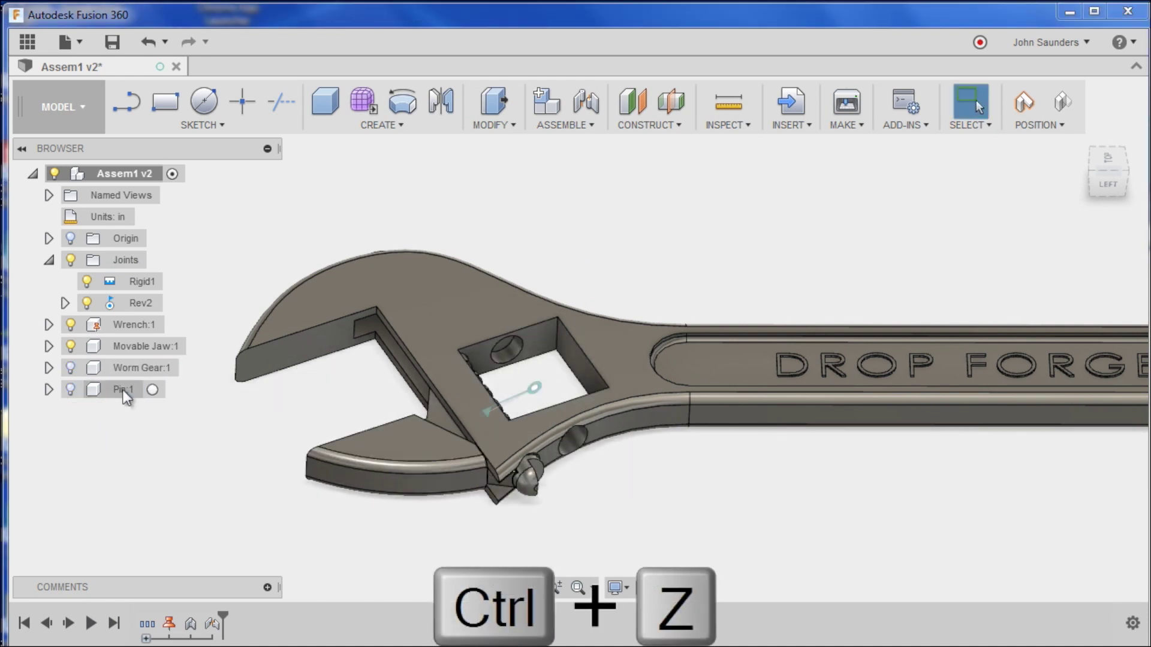
scroll(539, 344, down, 3)
scroll(540, 316, up, 2)
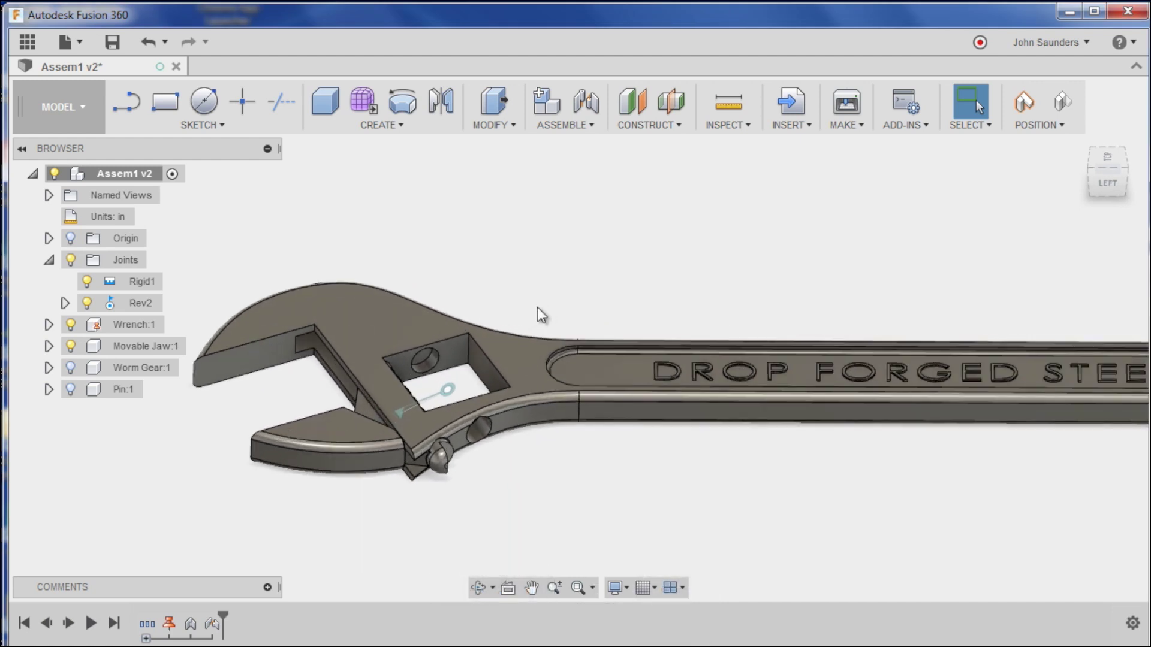
middle_drag(540, 316, 613, 271)
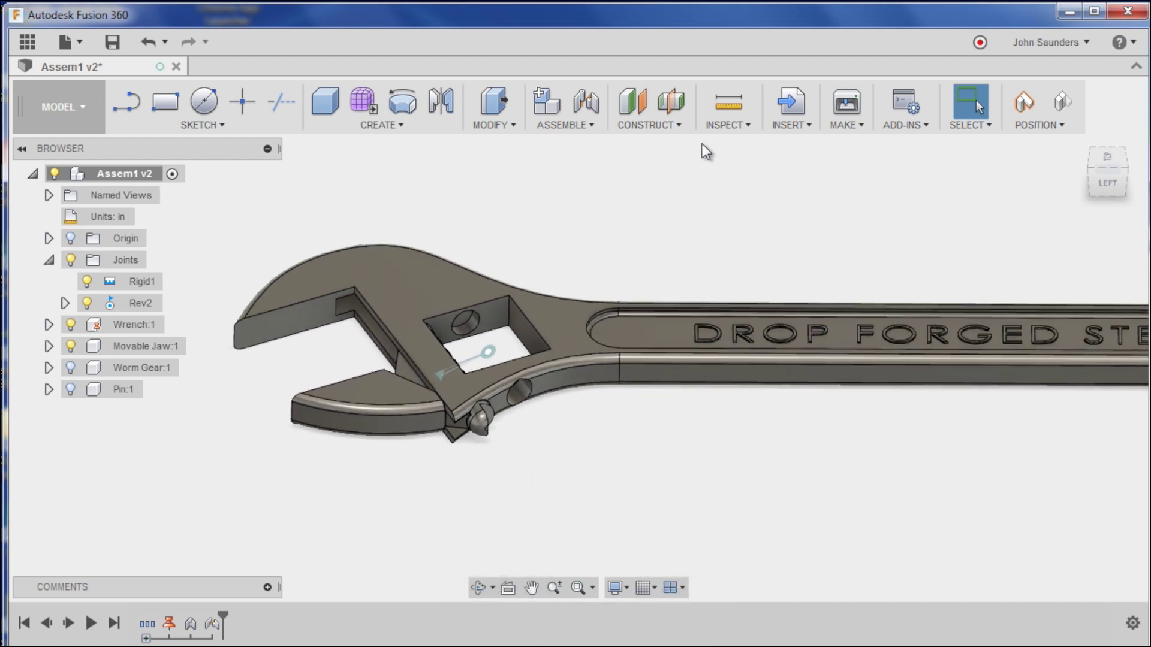
Start an as-built joint of type Slider between the Wrench and the Movable Jaw
click(564, 124)
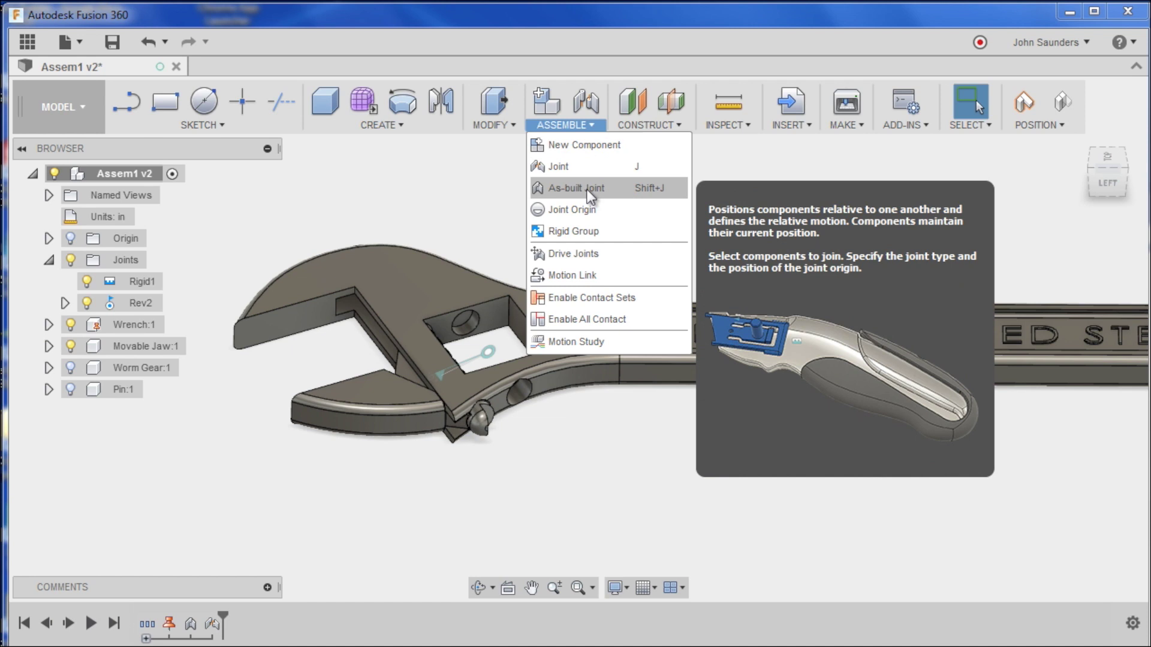
click(590, 192)
click(622, 346)
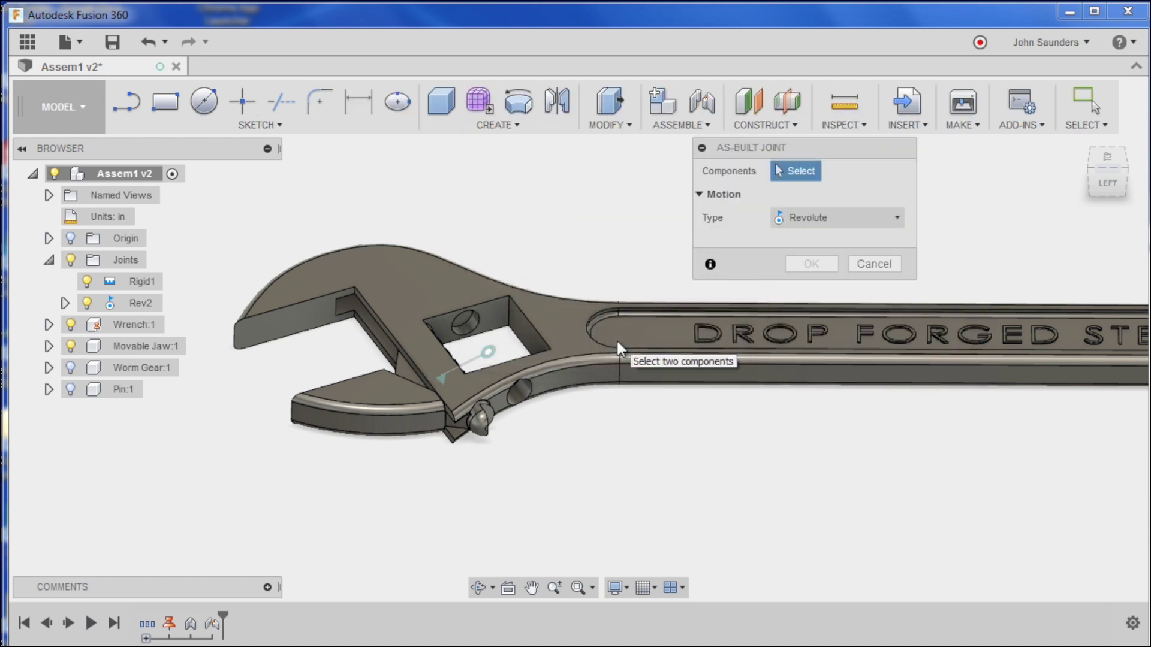
click(801, 229)
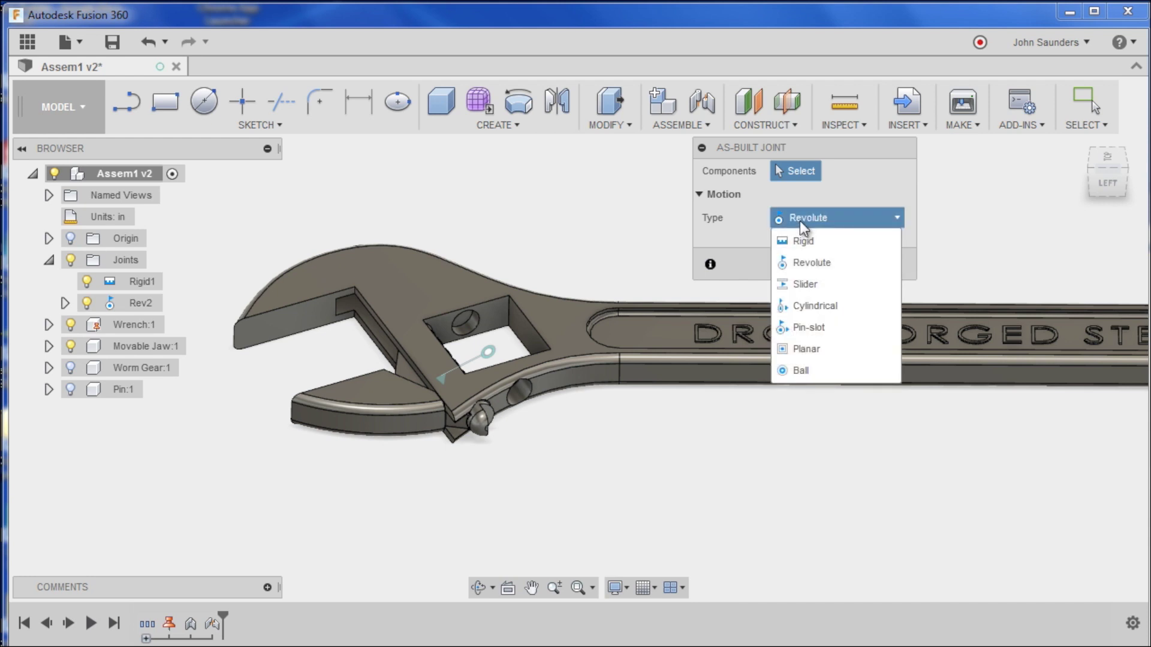
click(808, 281)
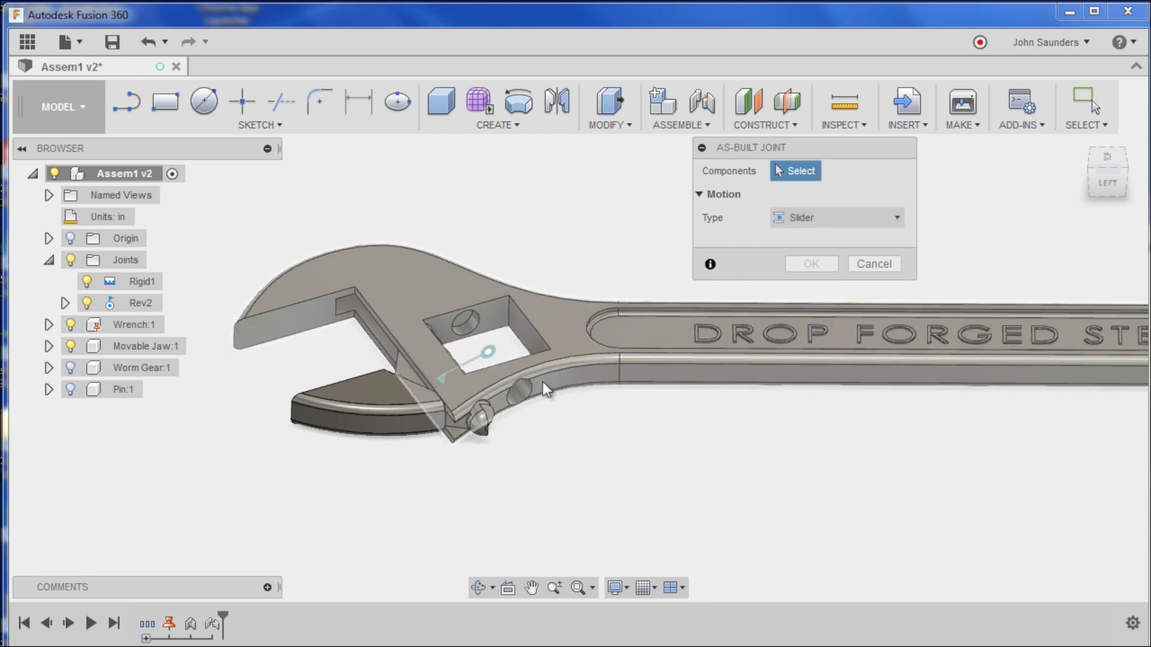
click(409, 292)
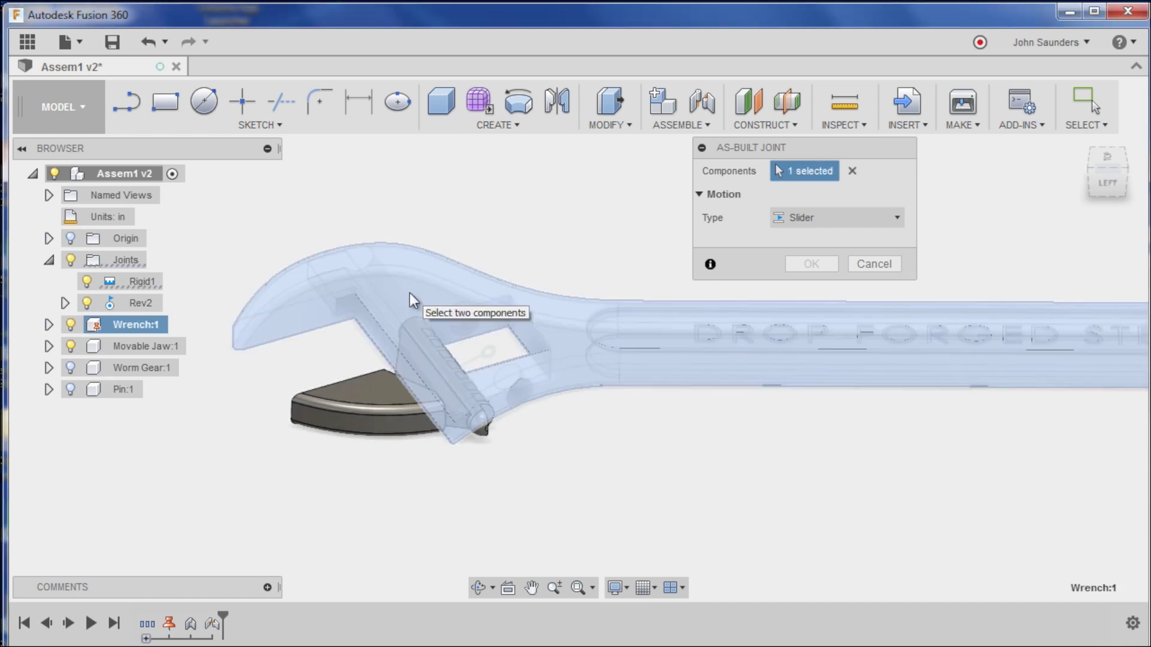
click(376, 408)
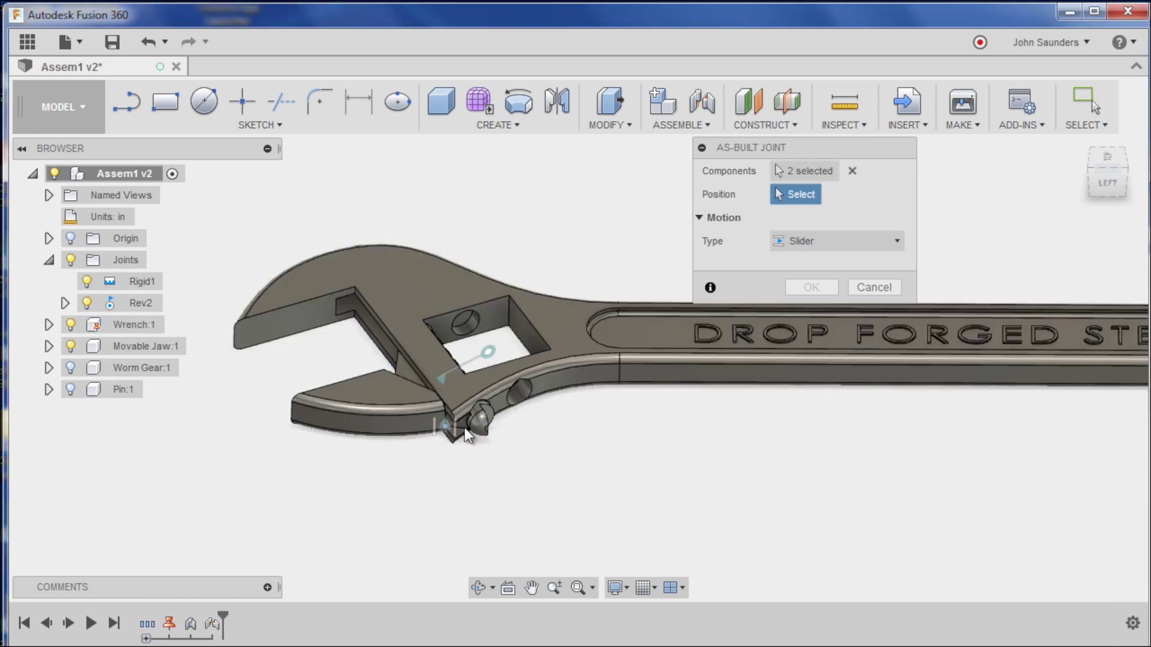
Hide the Movable Jaw, pick the wrench's cylindrical jaw slot as the slider joint's position, and show the jaw again
scroll(524, 456, up, 5)
shift+middle_drag(601, 466, 570, 465)
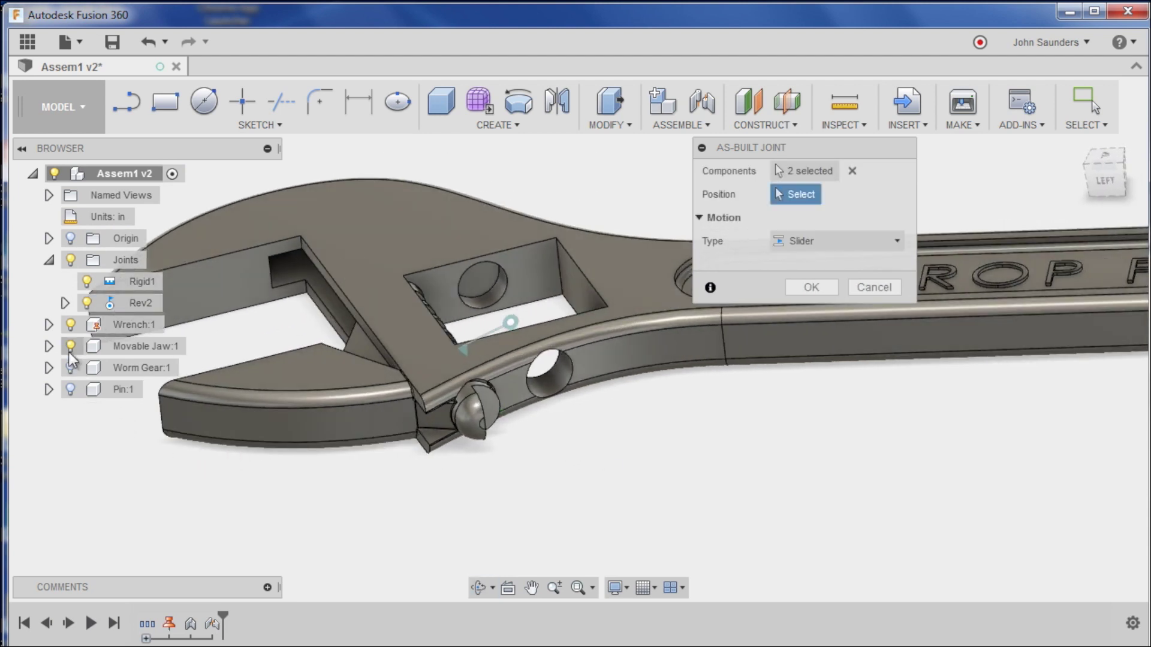
shift+middle_drag(70, 359, 302, 324)
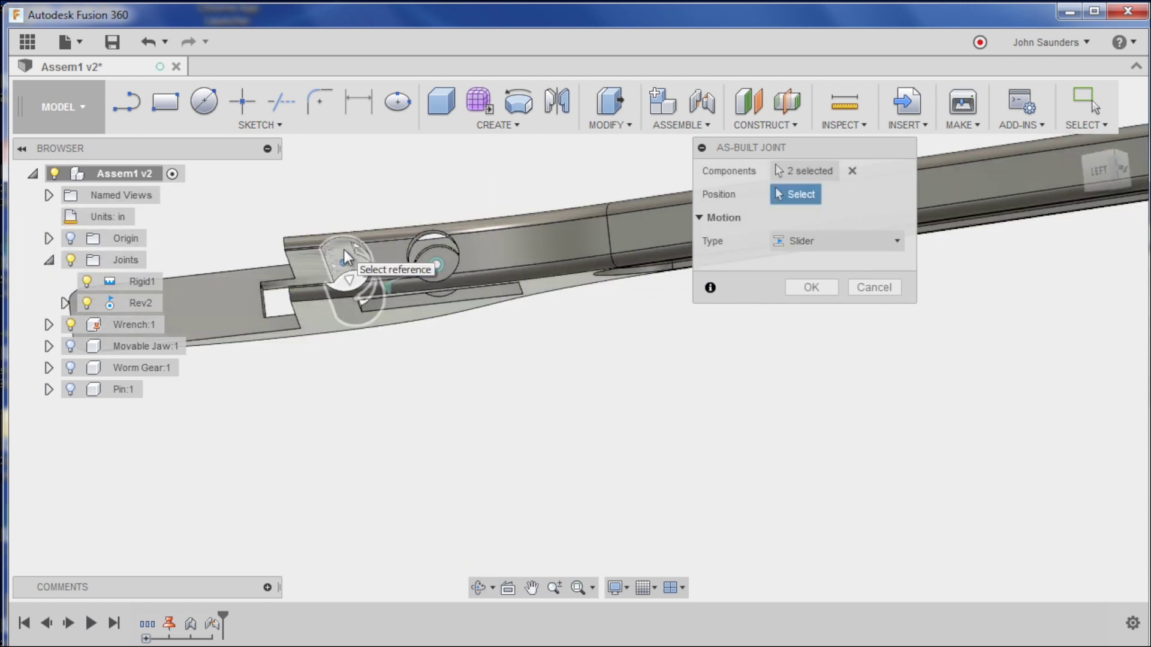
mouse_move(345, 258)
shift+middle_down()
mouse_move(371, 262)
mouse_move(355, 237)
mouse_move(347, 259)
shift+middle_up()
scroll(343, 257, up, 3)
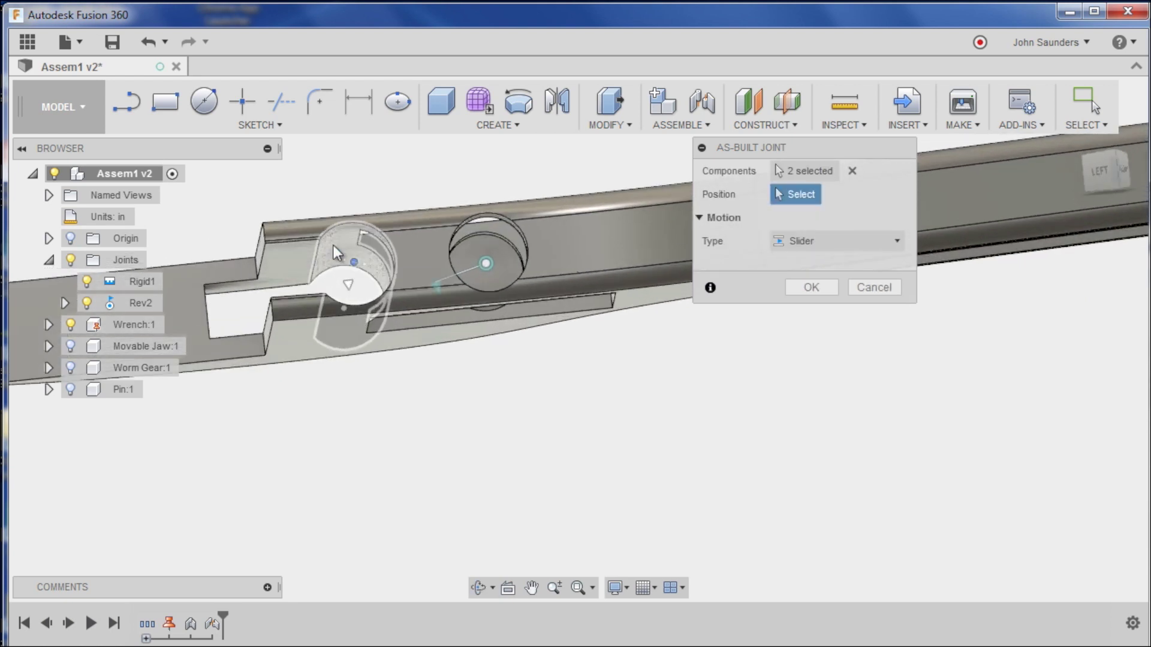
click(347, 286)
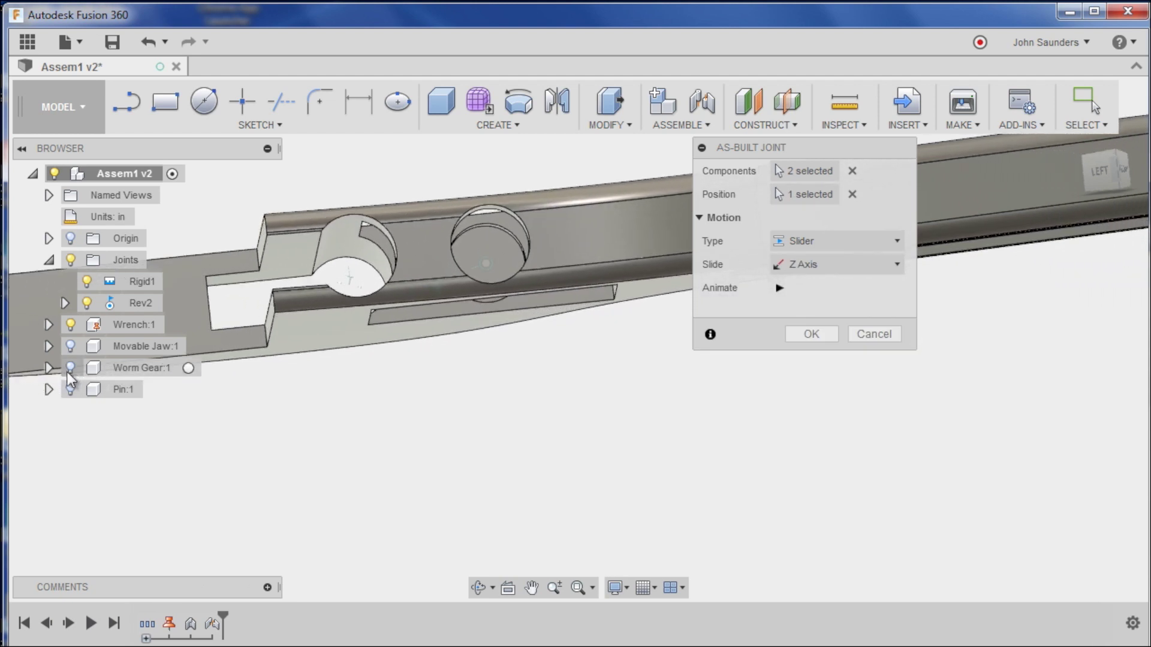
shift+middle_drag(210, 390, 359, 418)
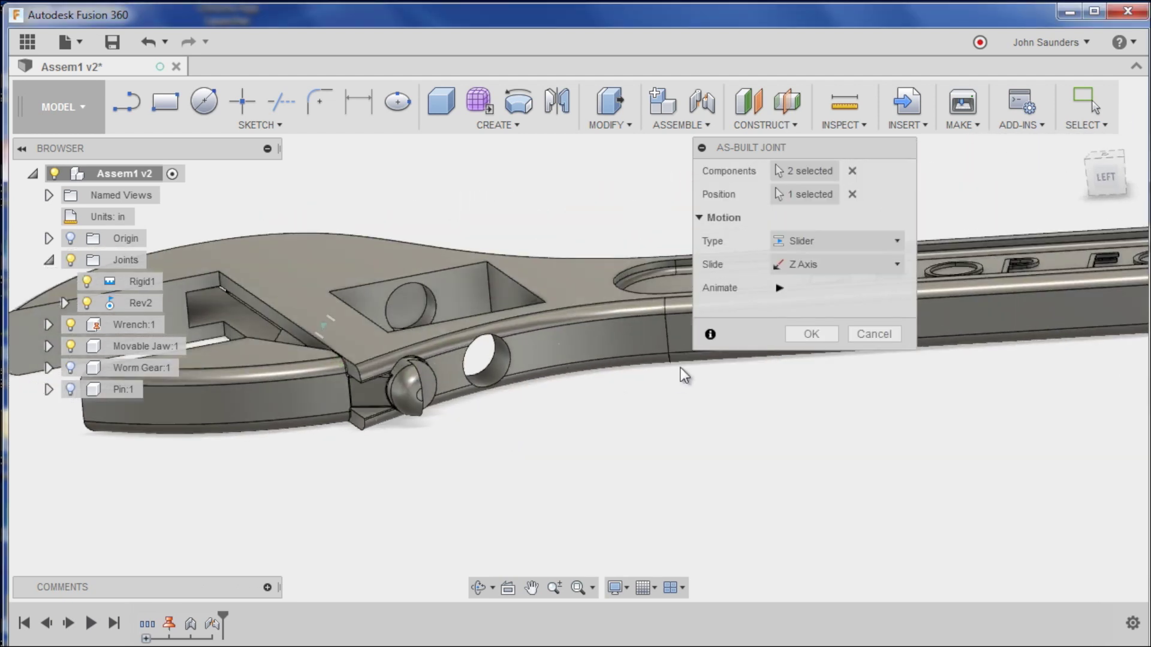
Preview the jaw's slider motion along the Z axis and create the as-built joint between the Wrench and Movable Jaw
click(779, 288)
shift+middle_drag(611, 430, 618, 484)
scroll(623, 488, down, 2)
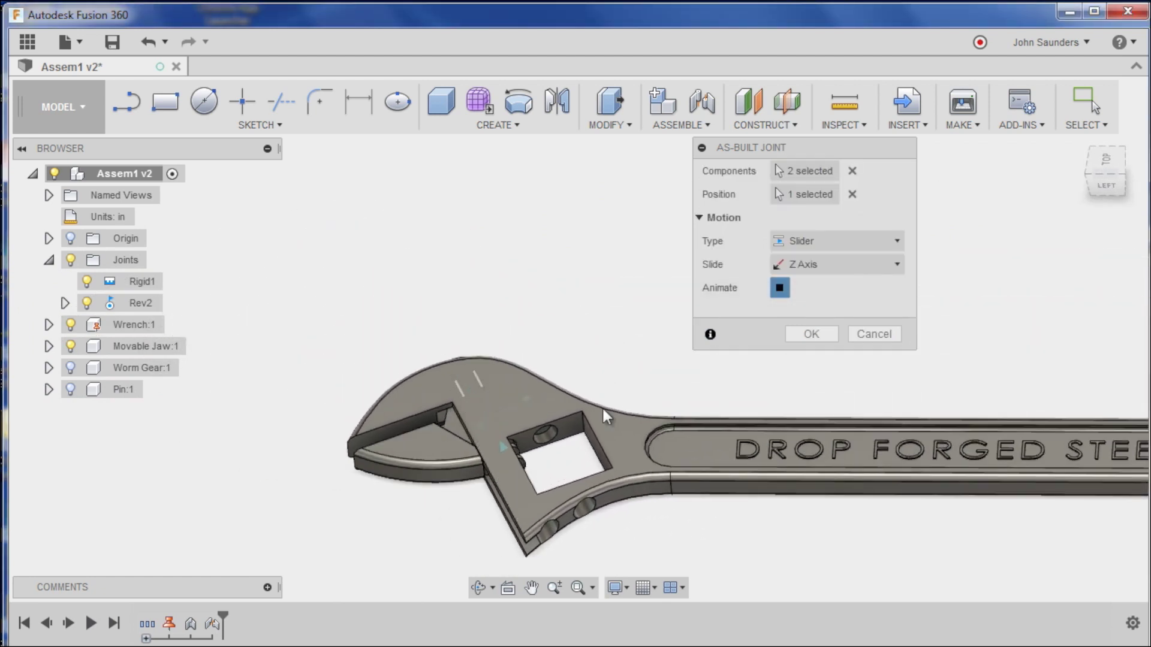
click(790, 336)
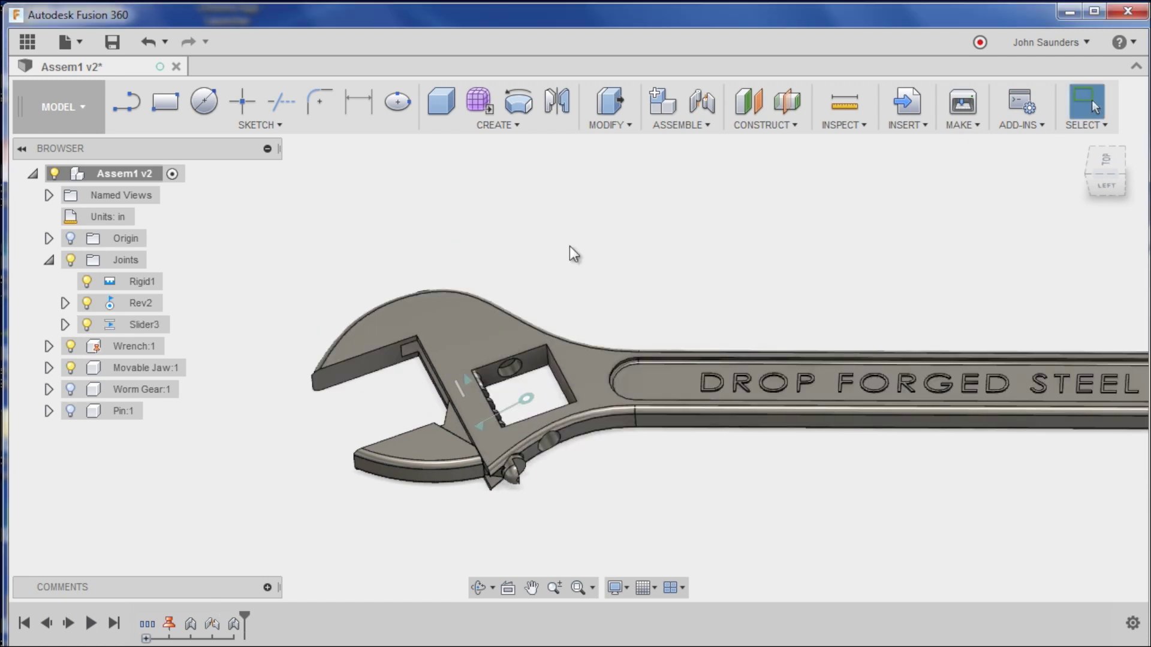
Slide the Movable Jaw along its new joint and show the Worm Gear and Pin again
drag(470, 351, 418, 481)
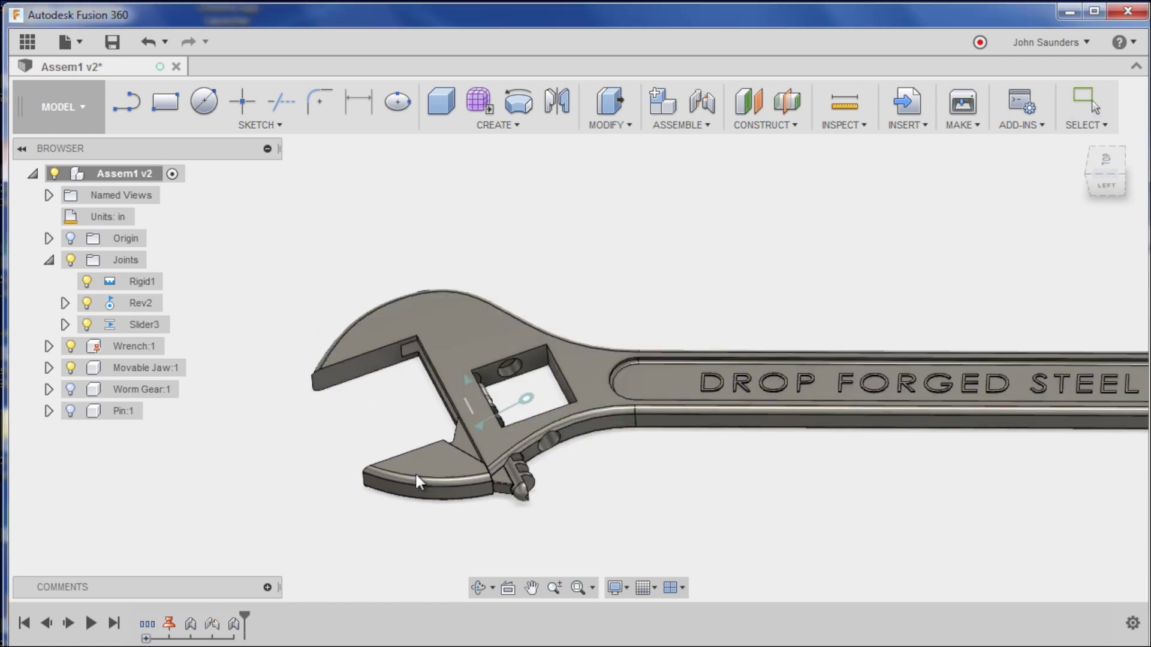
key(ctrl+z)
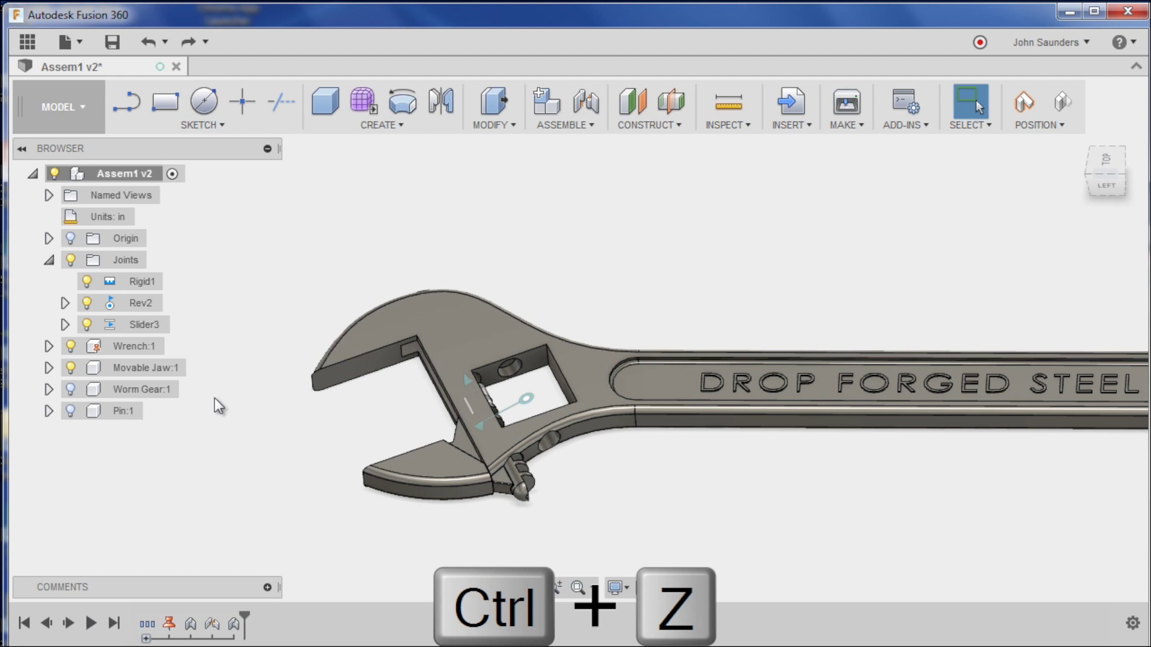
click(70, 389)
click(71, 411)
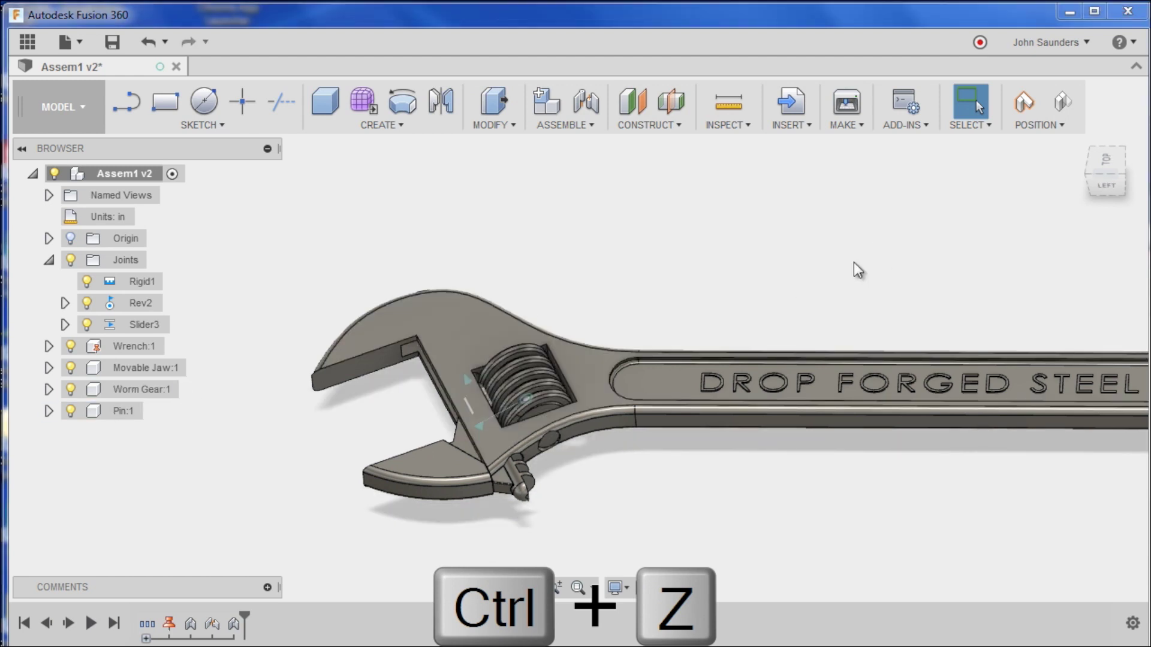
Test the jaw's slide against the worm gear in top view and revert the components to their original position
click(1106, 159)
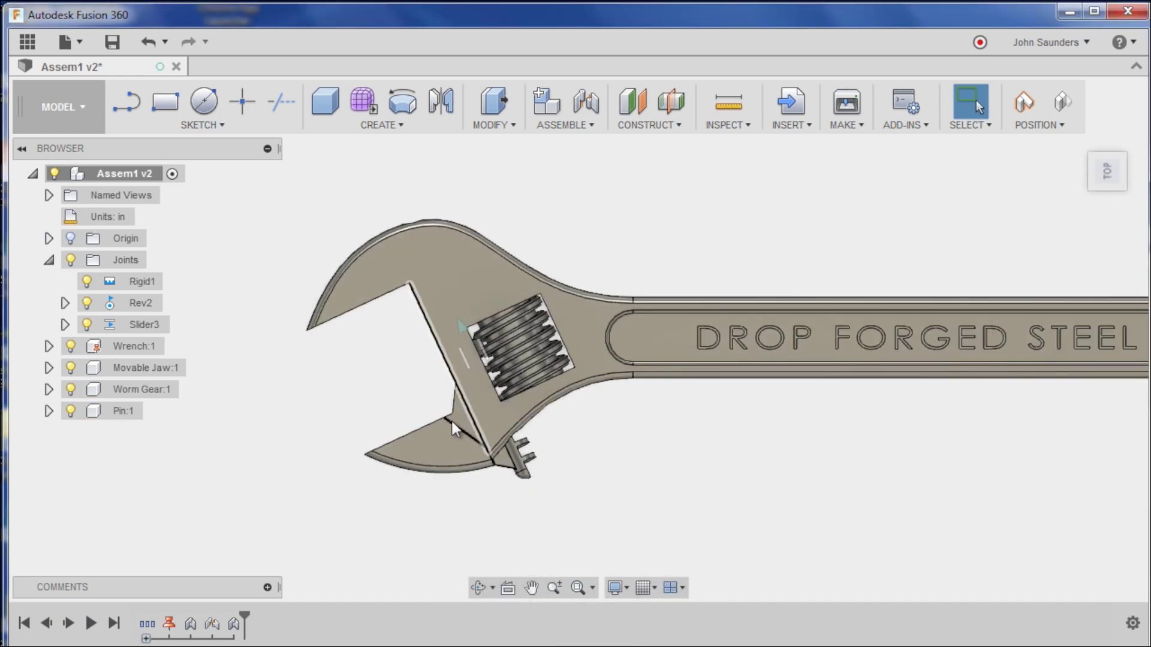
drag(442, 429, 415, 385)
key(ctrl+z)
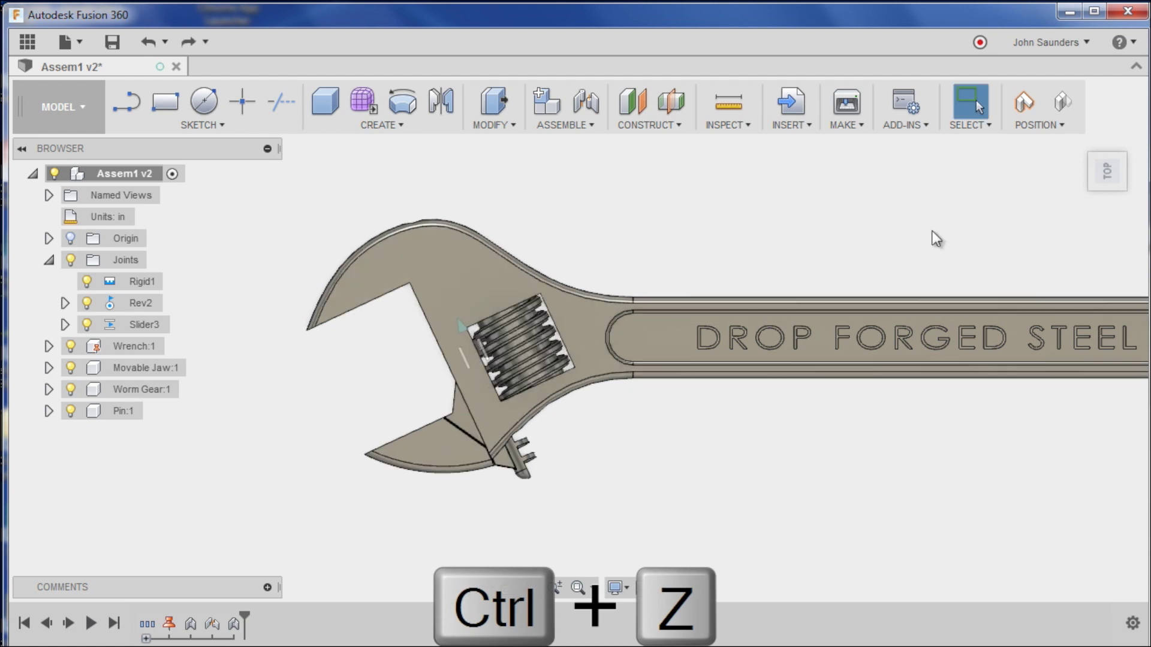
click(1062, 102)
scroll(566, 297, up, 2)
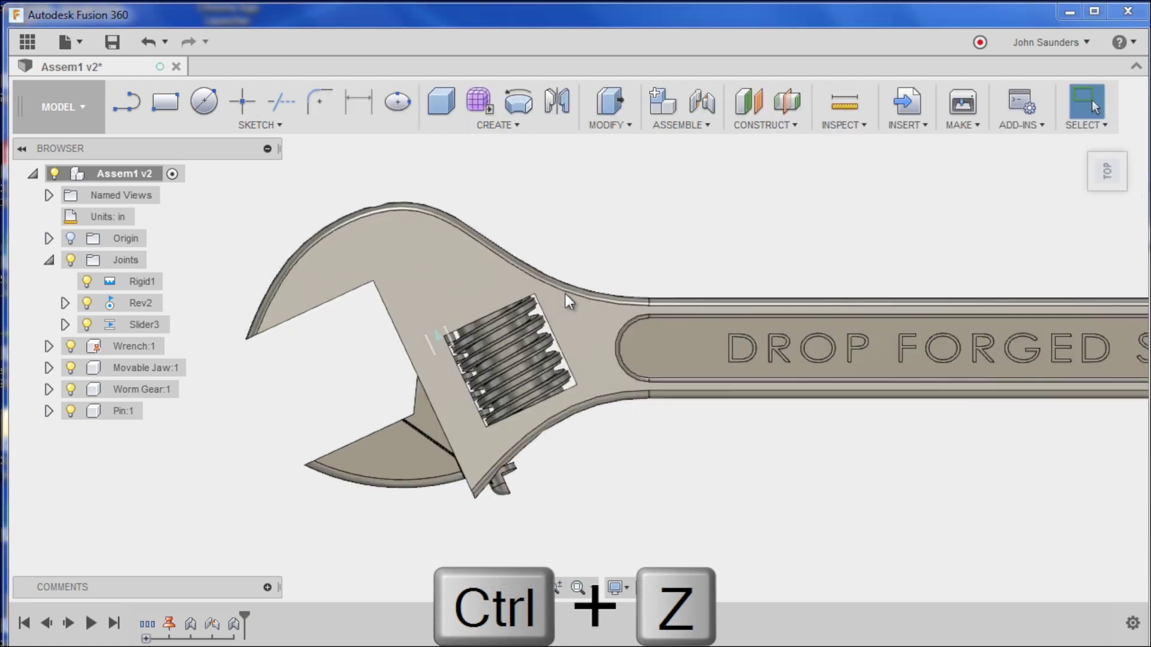
scroll(566, 293, up, 1)
drag(447, 391, 483, 387)
key(ctrl+z)
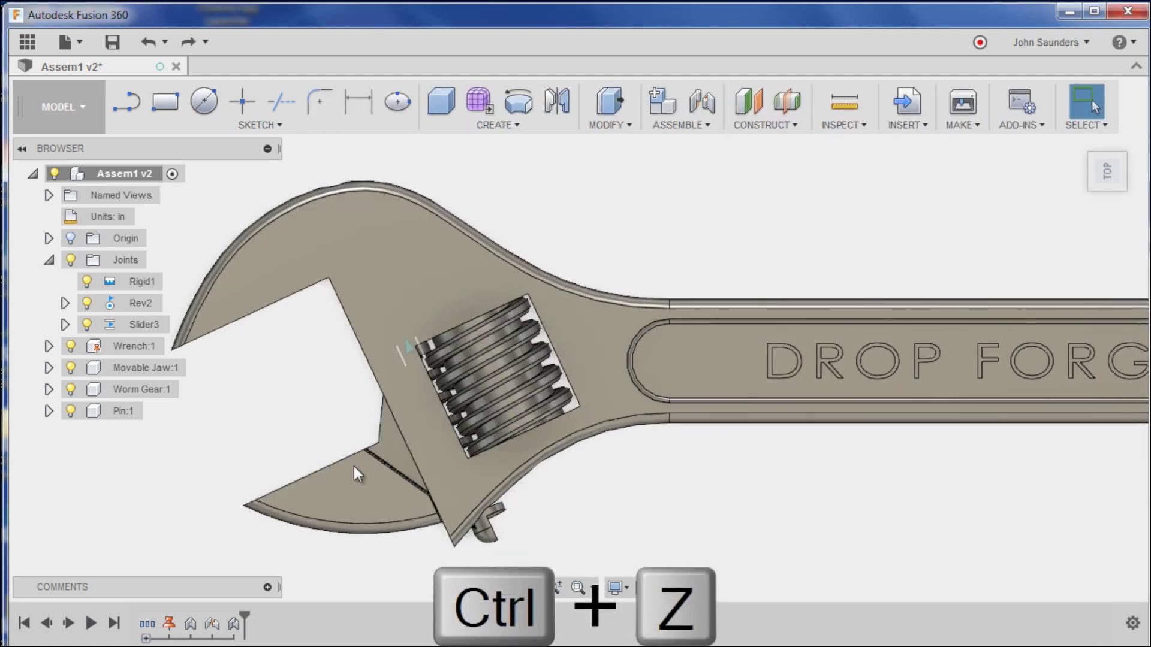
Create a motion link between joints Rev2 and Slider3, pairing a 360 deg rotation with 0.394 in of slide
scroll(353, 466, down, 5)
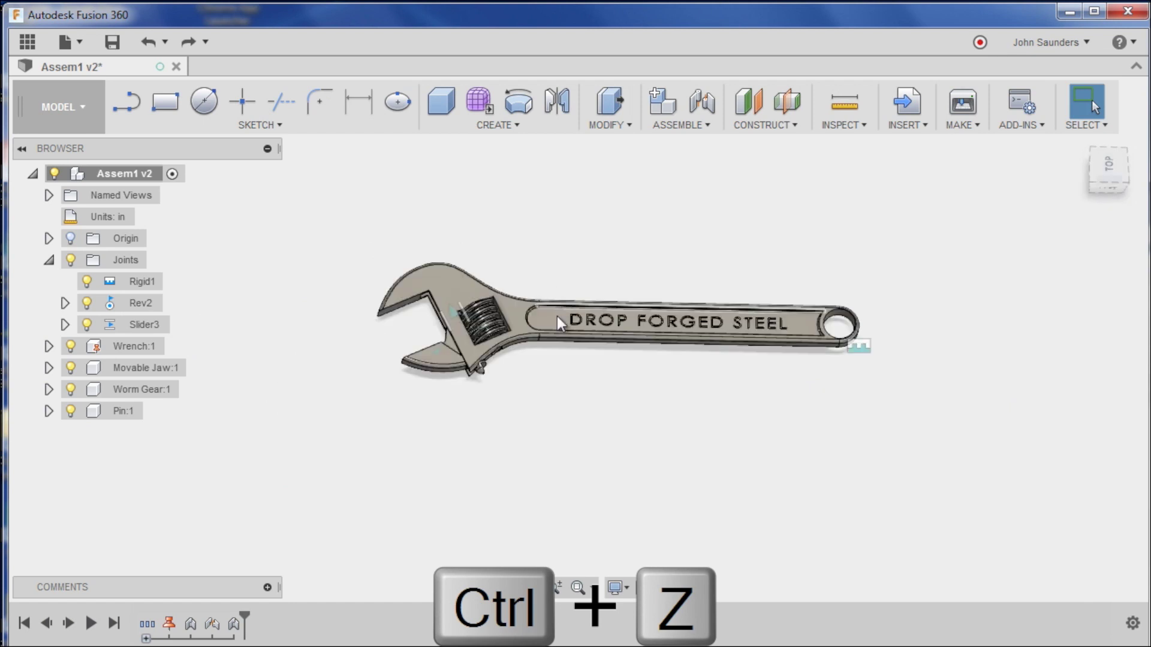
scroll(552, 361, up, 4)
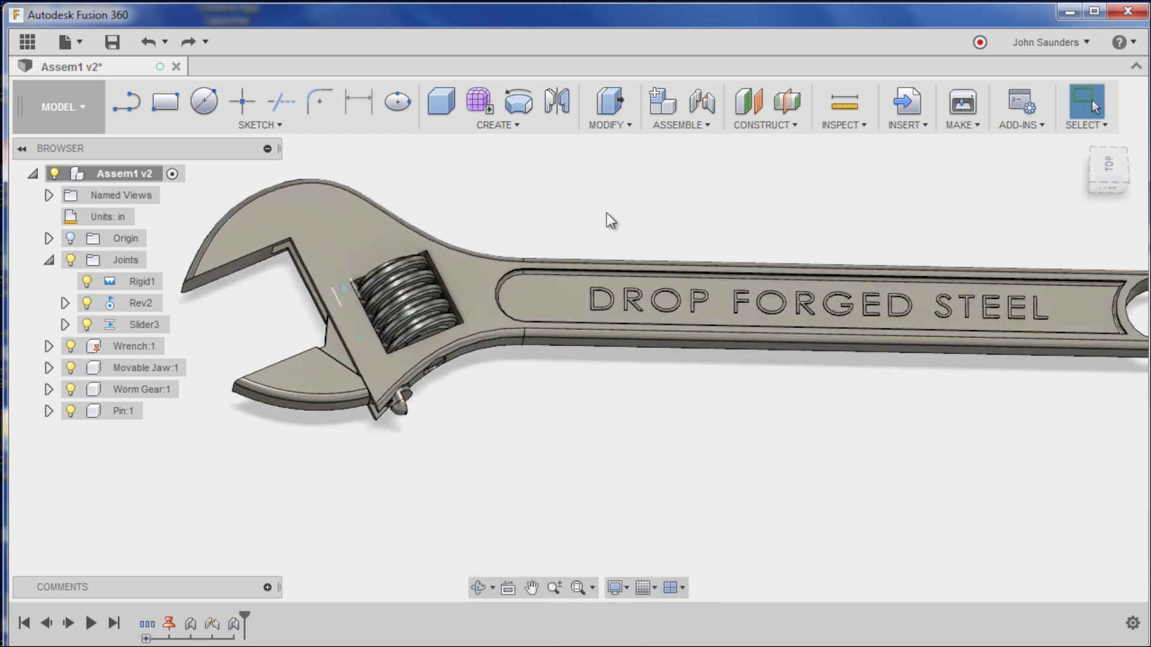
click(684, 126)
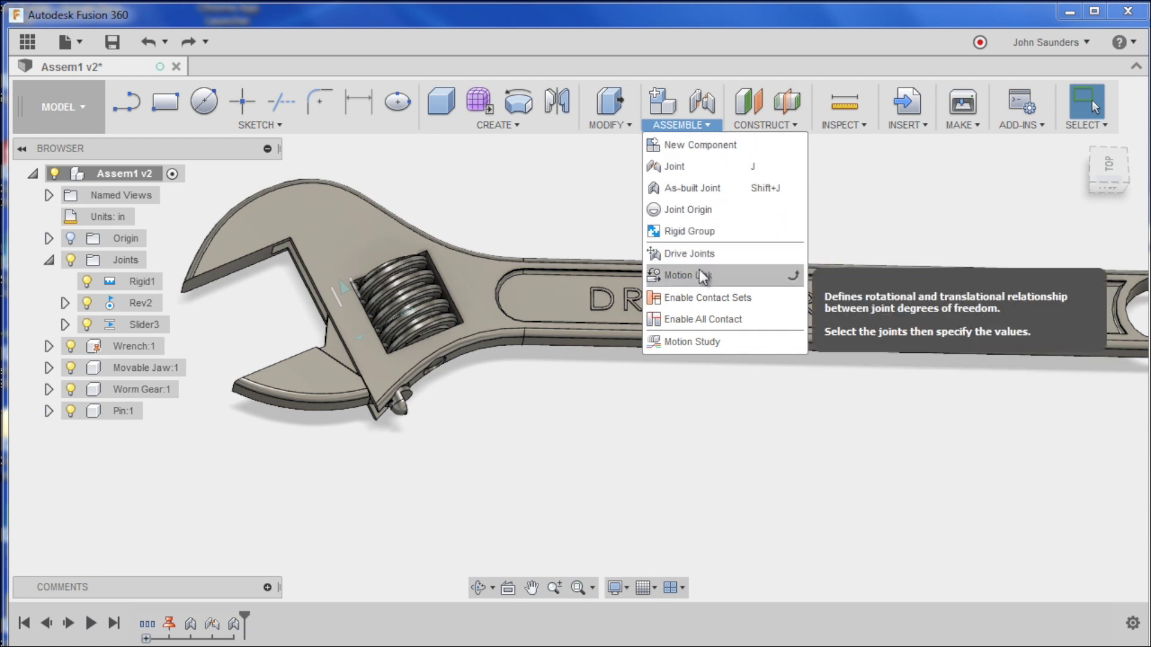
click(699, 274)
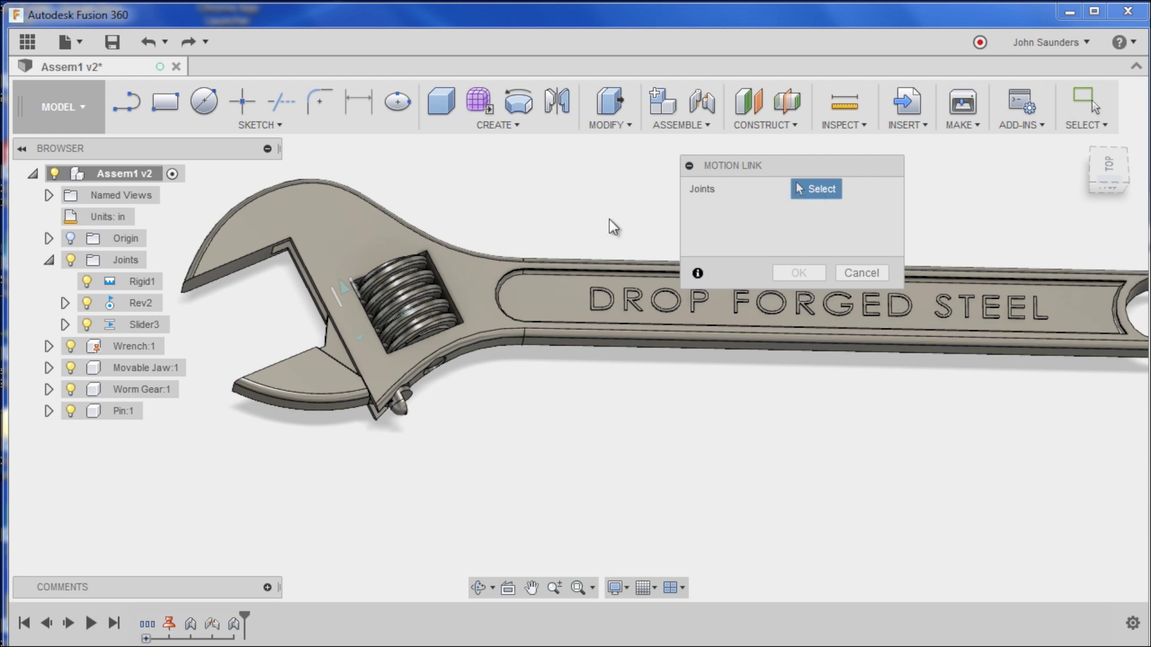
shift+middle_drag(494, 228, 489, 258)
click(141, 304)
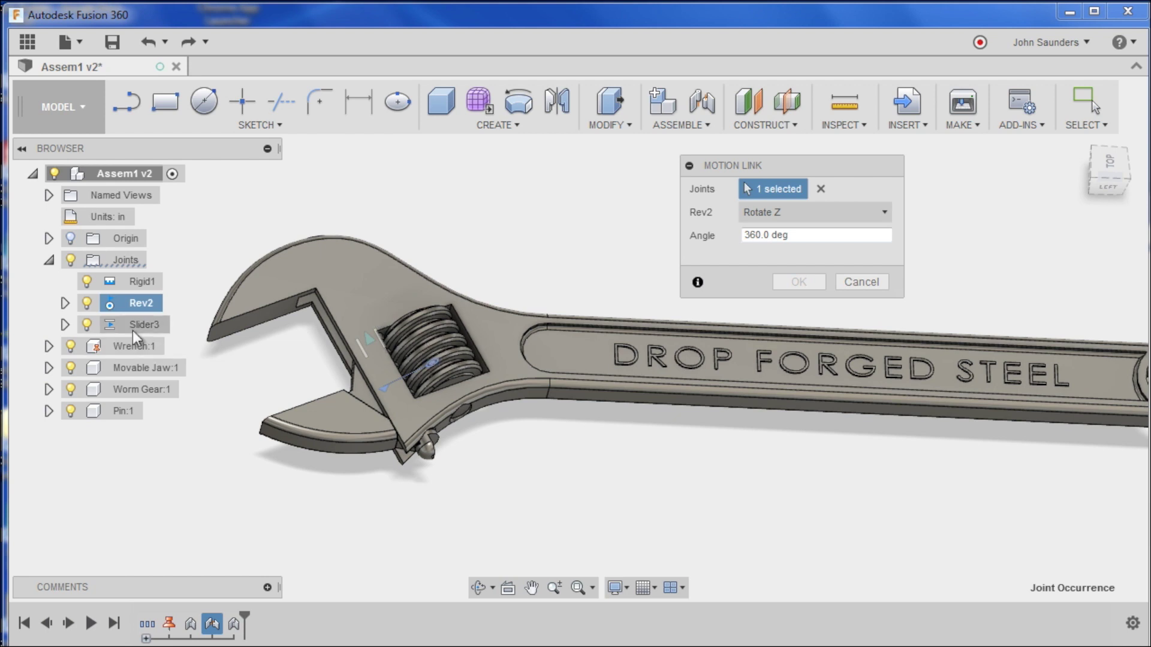
click(133, 332)
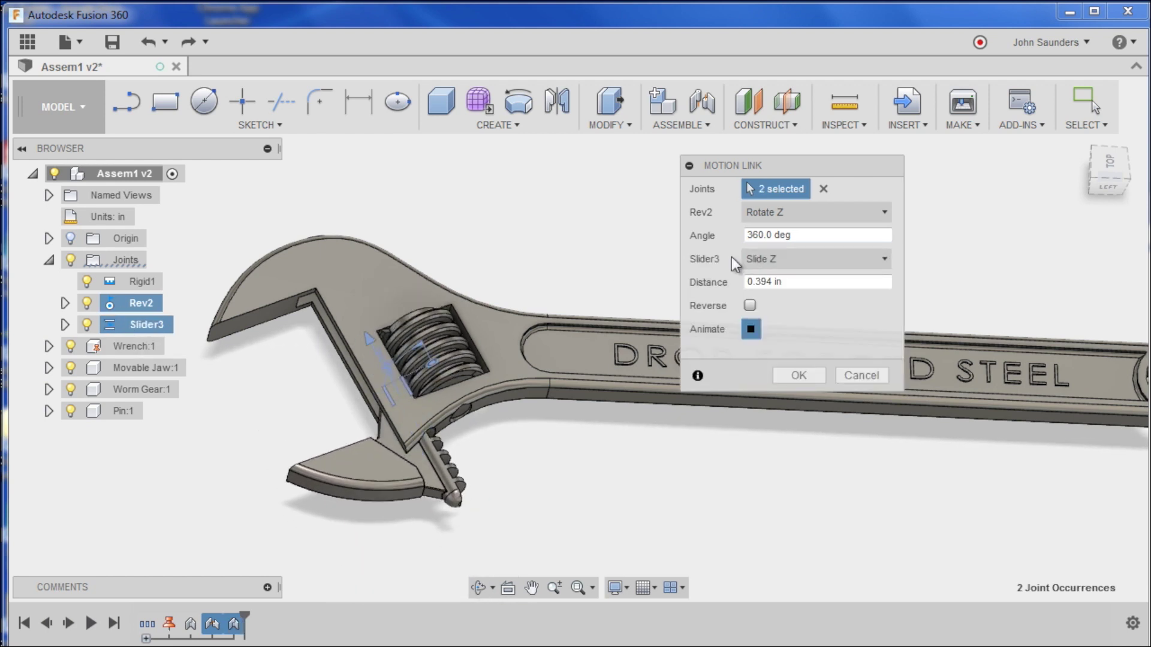
click(802, 376)
Test the linked motion by moving the jaw beside the worm gear threads and revert the position
click(1108, 168)
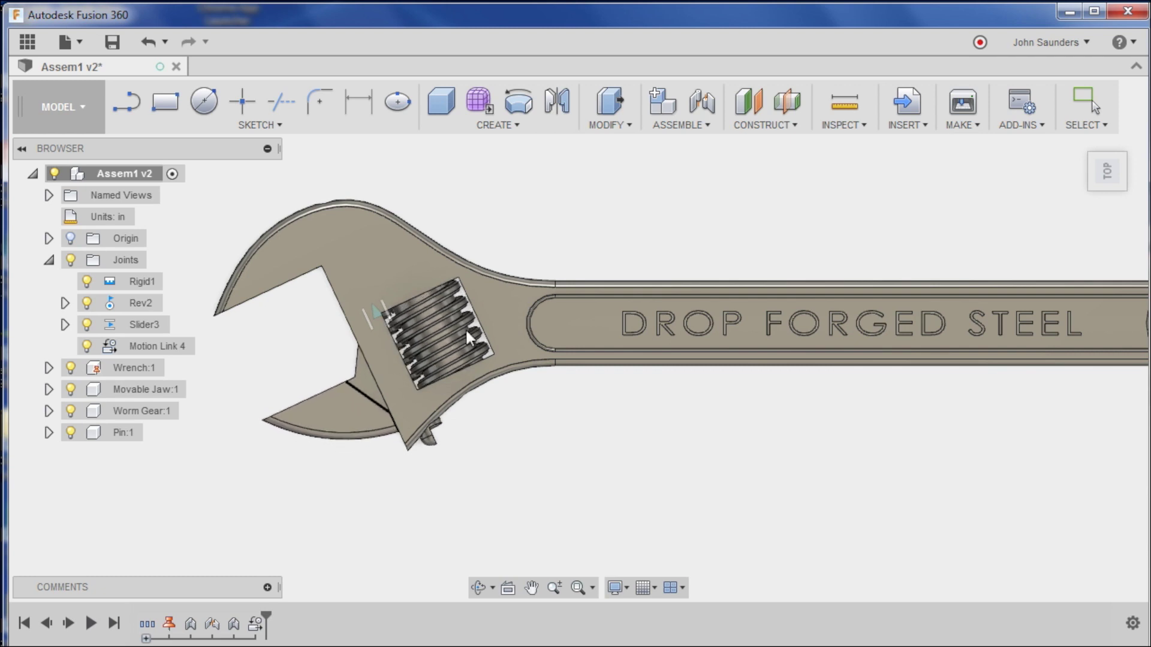
scroll(434, 339, up, 2)
scroll(402, 336, up, 2)
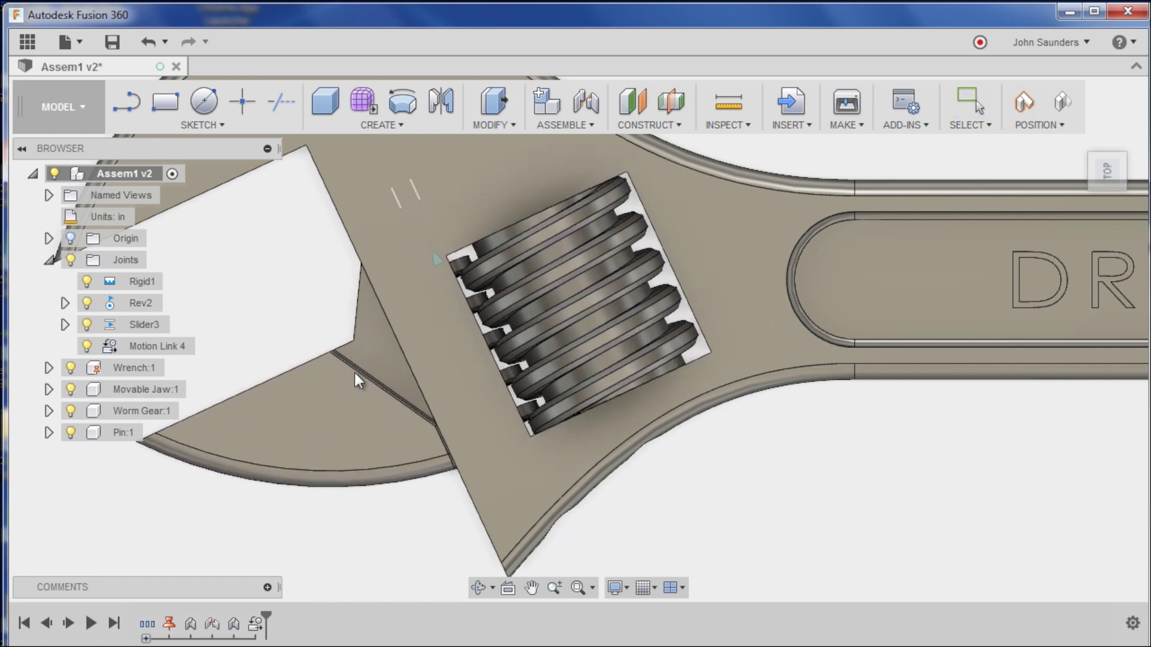
drag(406, 480, 386, 422)
scroll(387, 421, down, 2)
shift+middle_drag(386, 420, 403, 351)
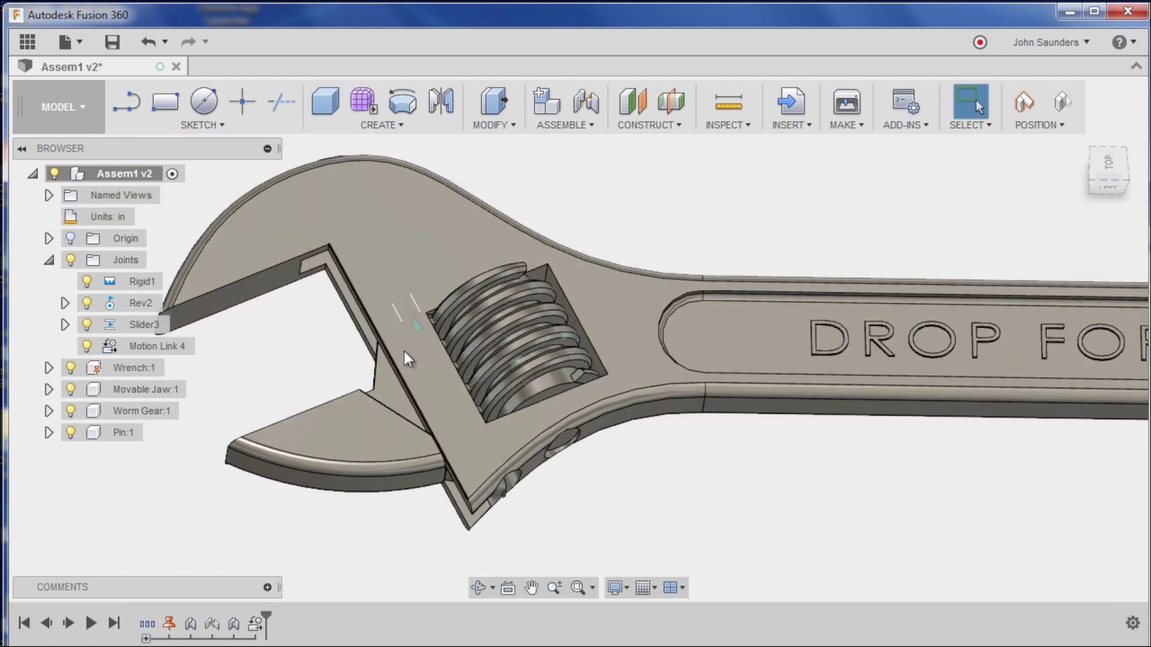
click(1108, 165)
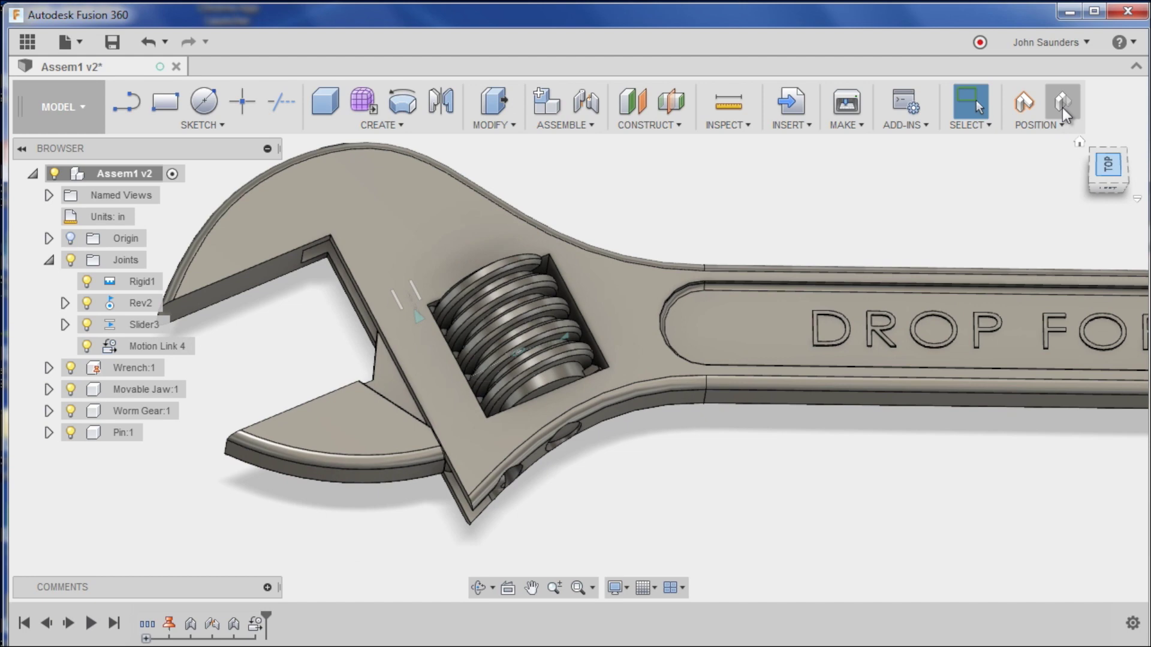
scroll(627, 287, down, 2)
Hide the Movable Jaw, Pin and Wrench, and activate the Worm Gear component on its own
click(565, 262)
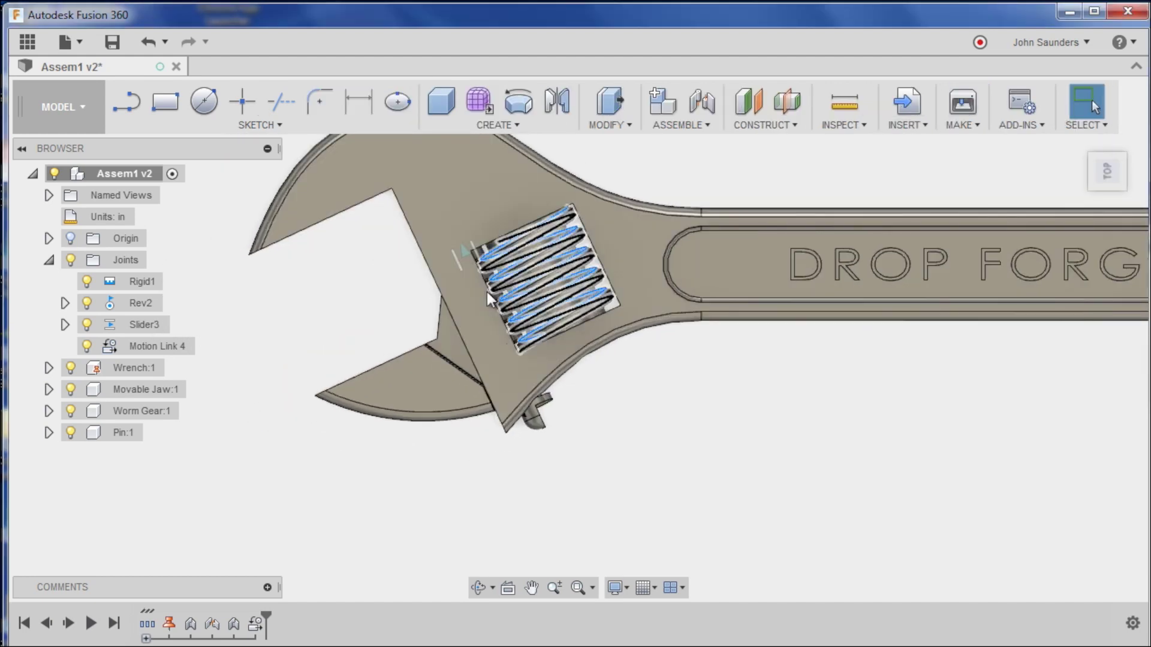
click(70, 389)
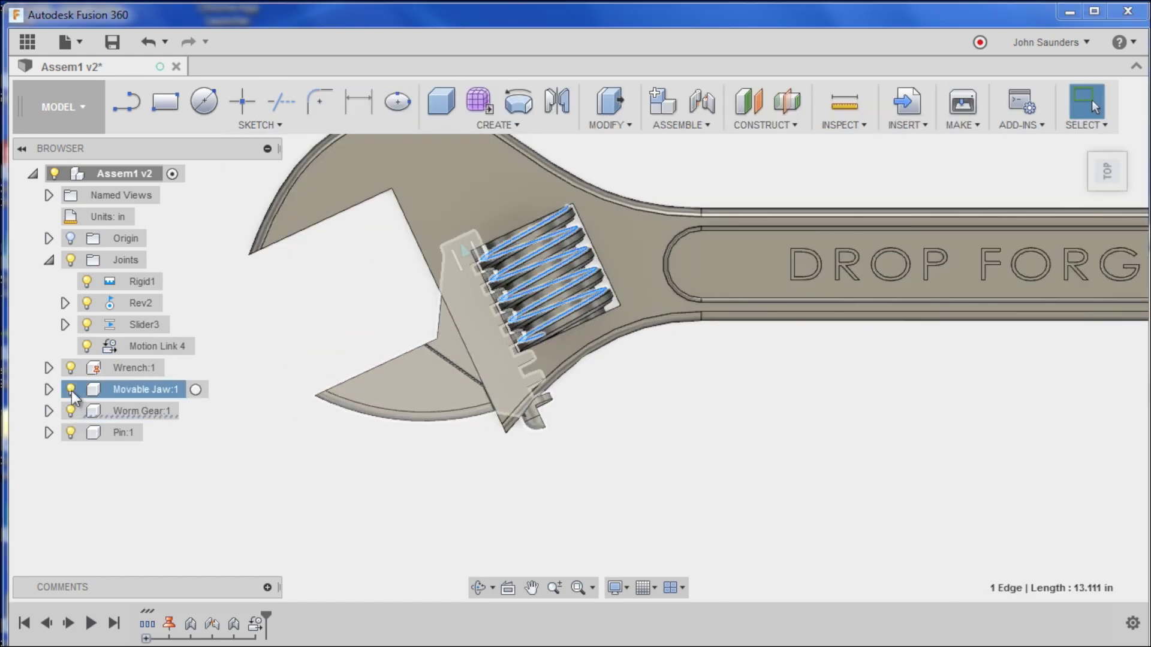
click(70, 432)
click(71, 369)
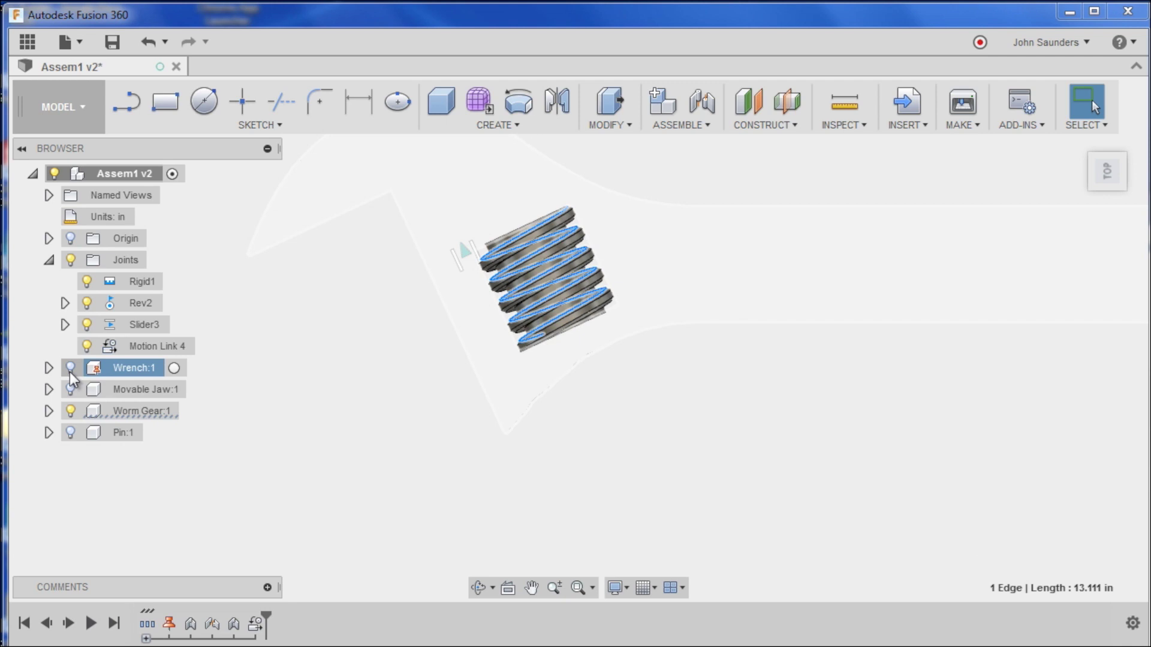
click(121, 410)
click(194, 412)
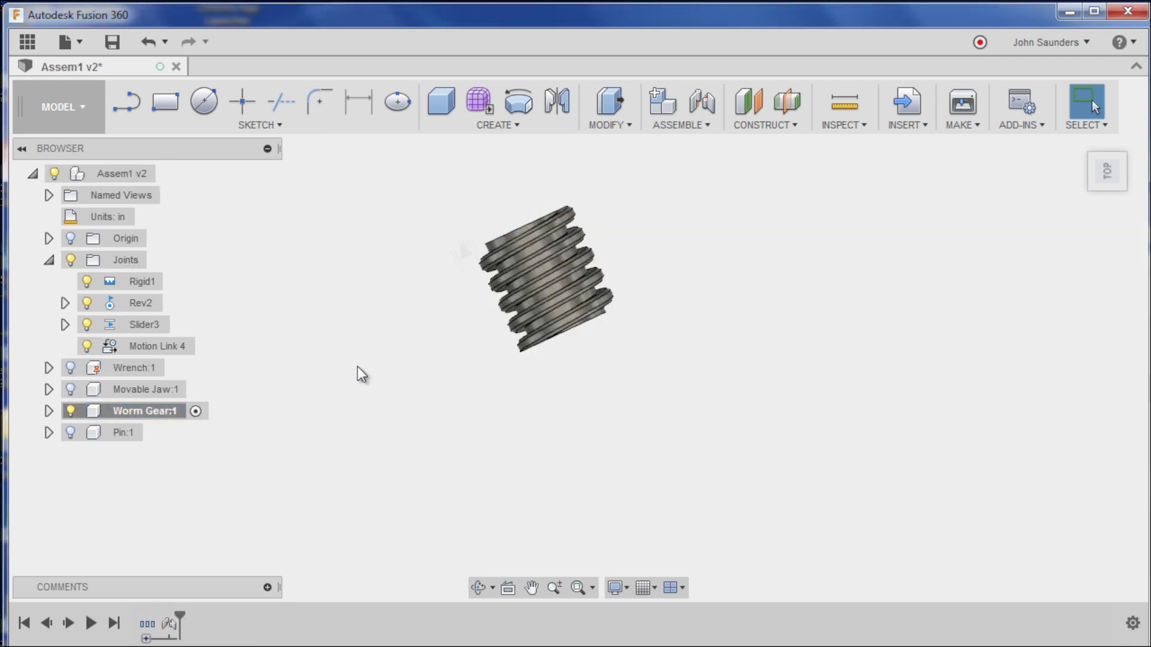
Start a sketch on an origin plane through the Worm Gear and project the thread's helical edge into it
key(l)
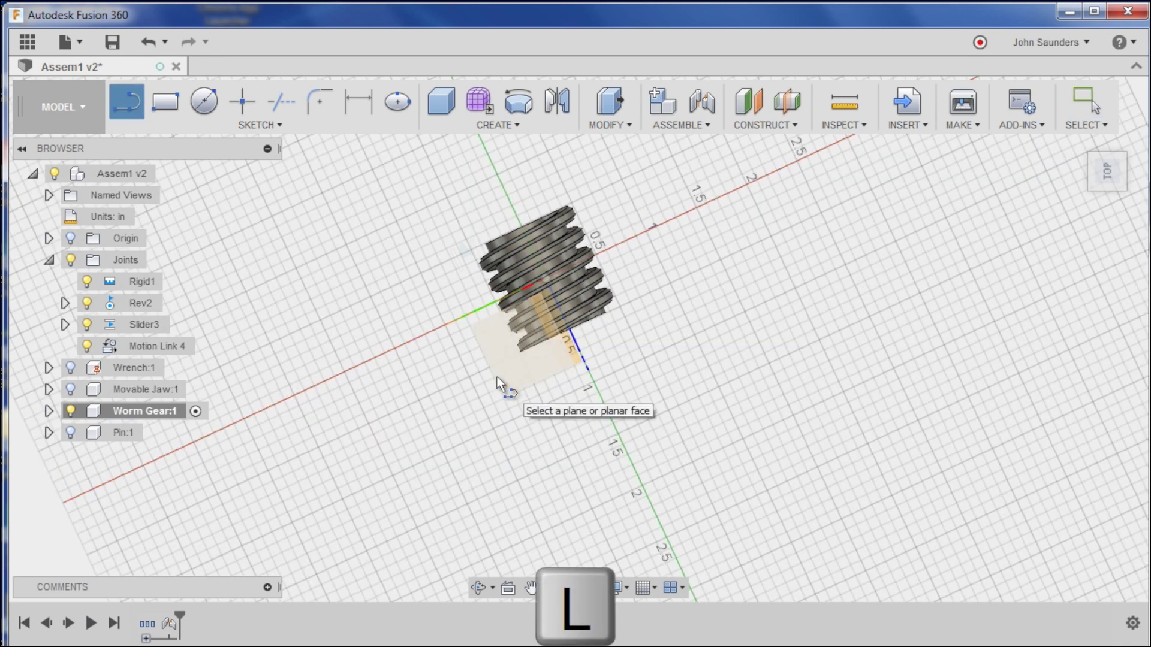
click(506, 378)
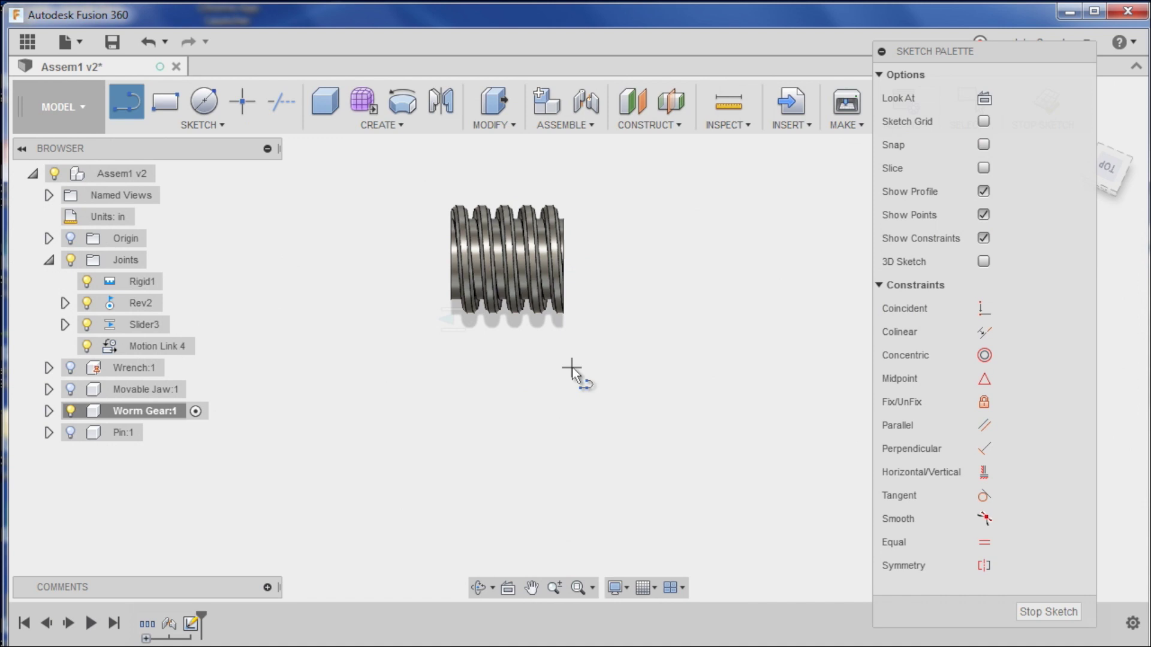
scroll(619, 333, up, 3)
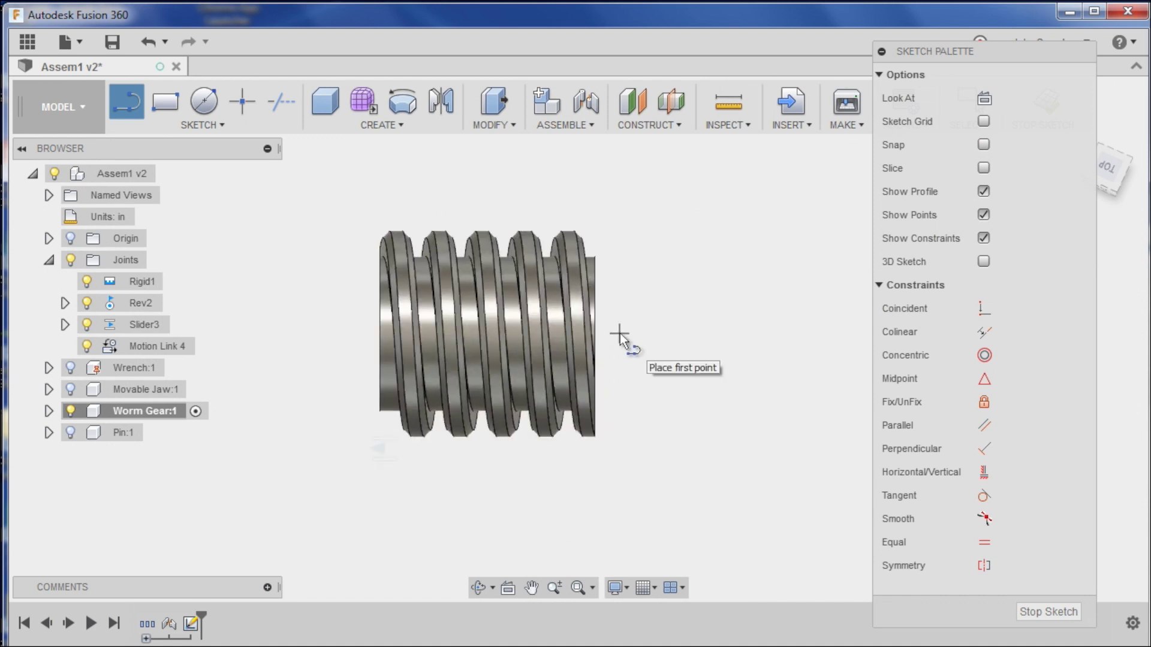
key(p)
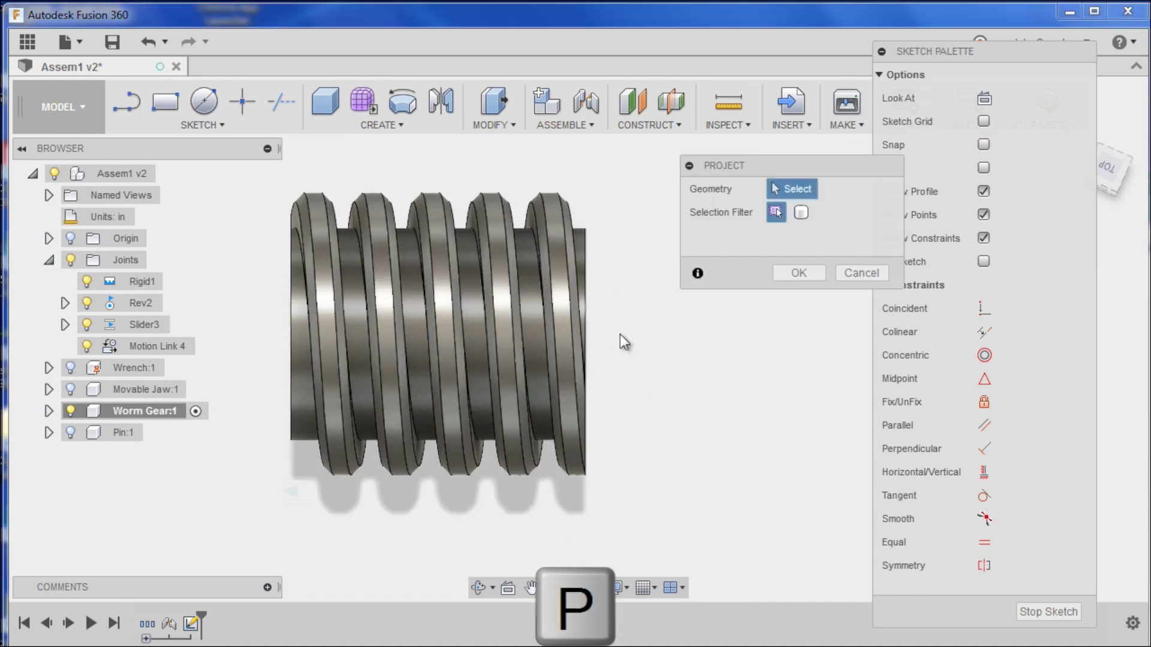
click(567, 321)
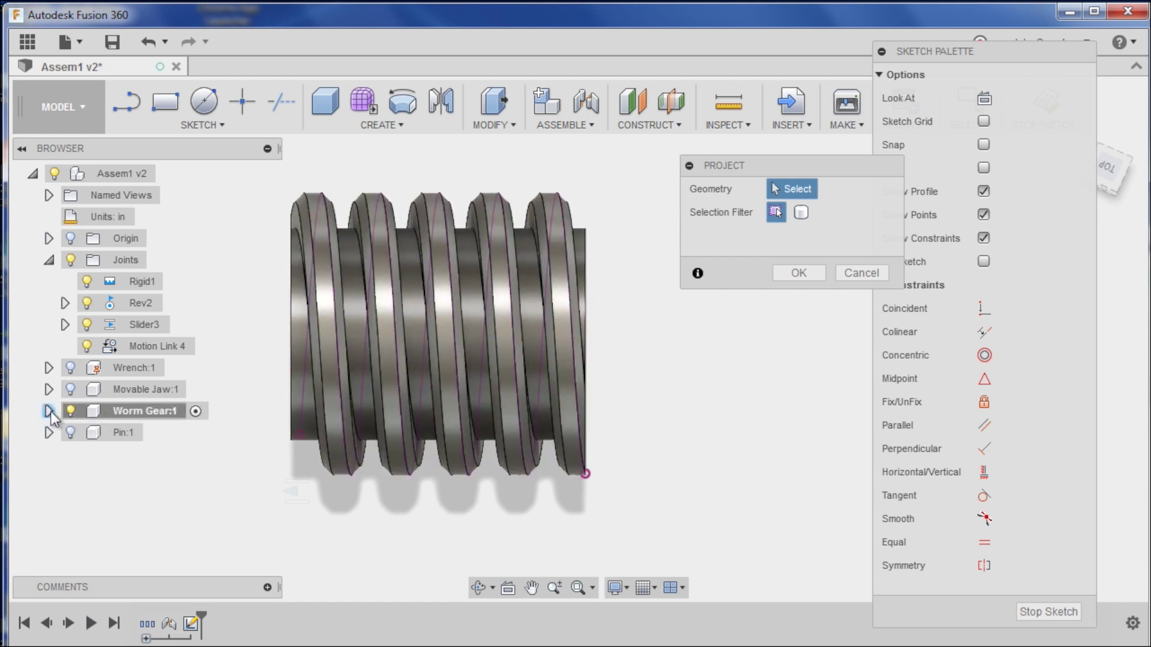
Hide Body1 and Body2 of the Worm Gear to examine the projected helix curve by itself
click(48, 411)
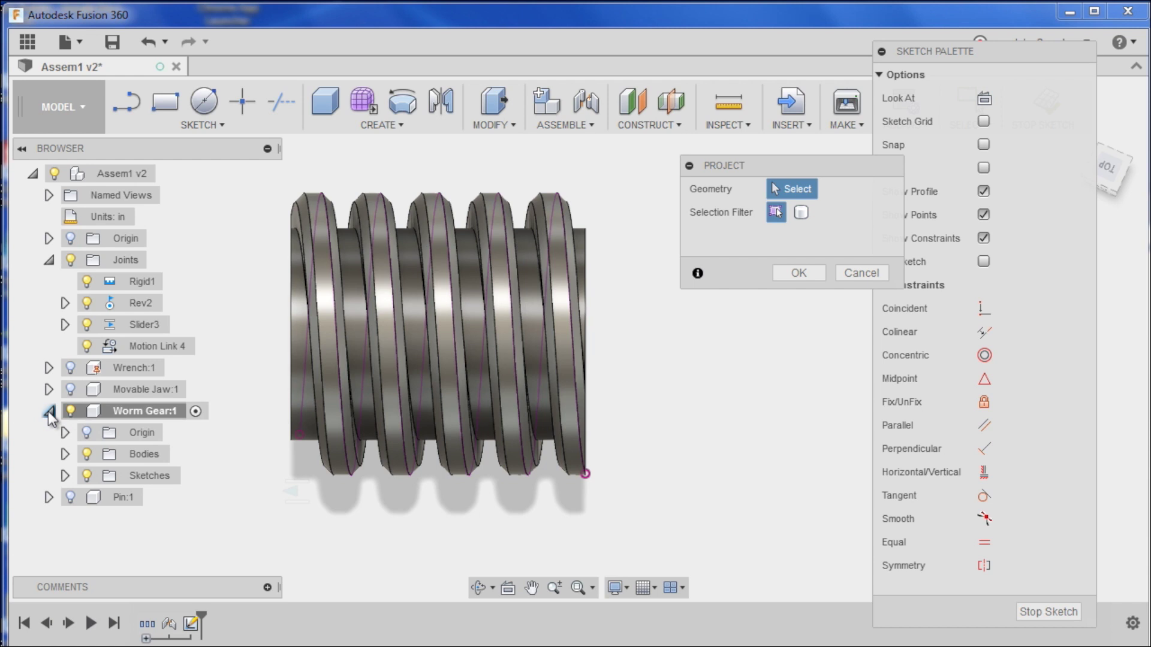
click(65, 456)
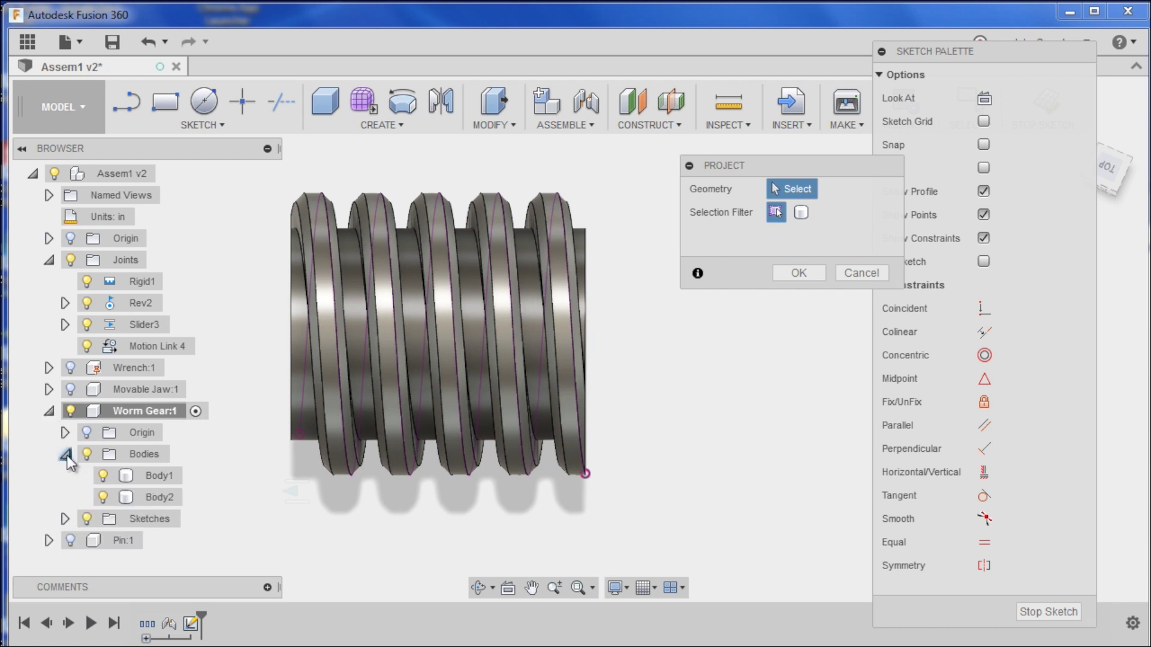
click(103, 497)
click(103, 497)
click(103, 497)
click(103, 497)
click(103, 497)
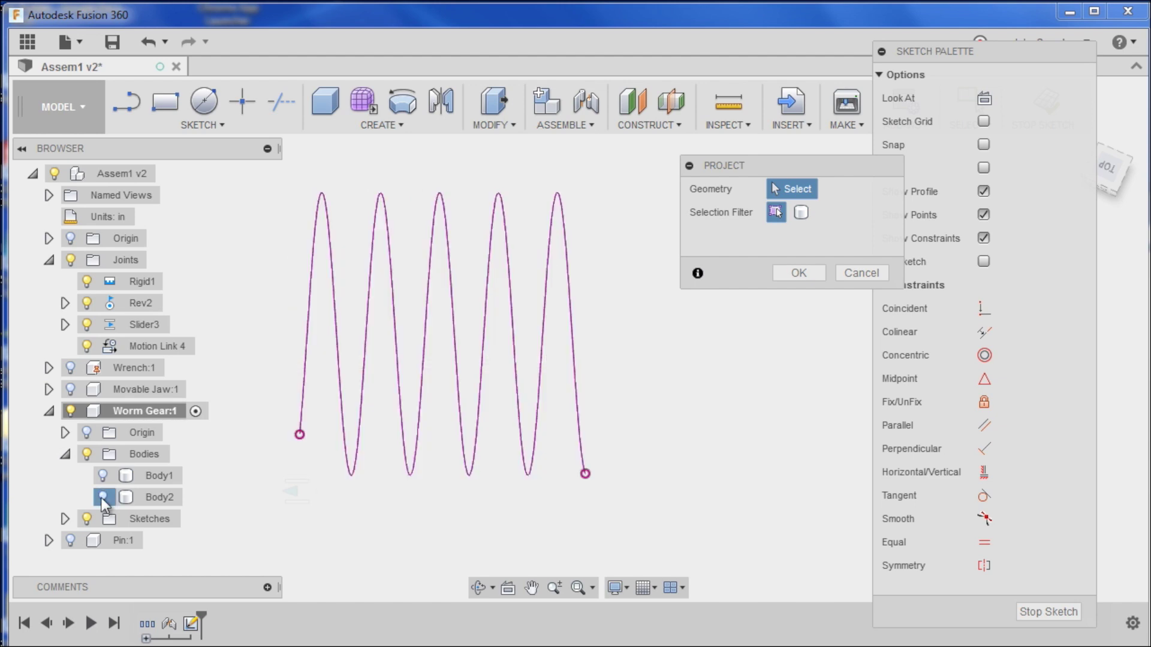
Compare the helical thread Body2 with the projected curve from several angles, and show Body1 again
click(104, 497)
shift+middle_drag(484, 396, 503, 373)
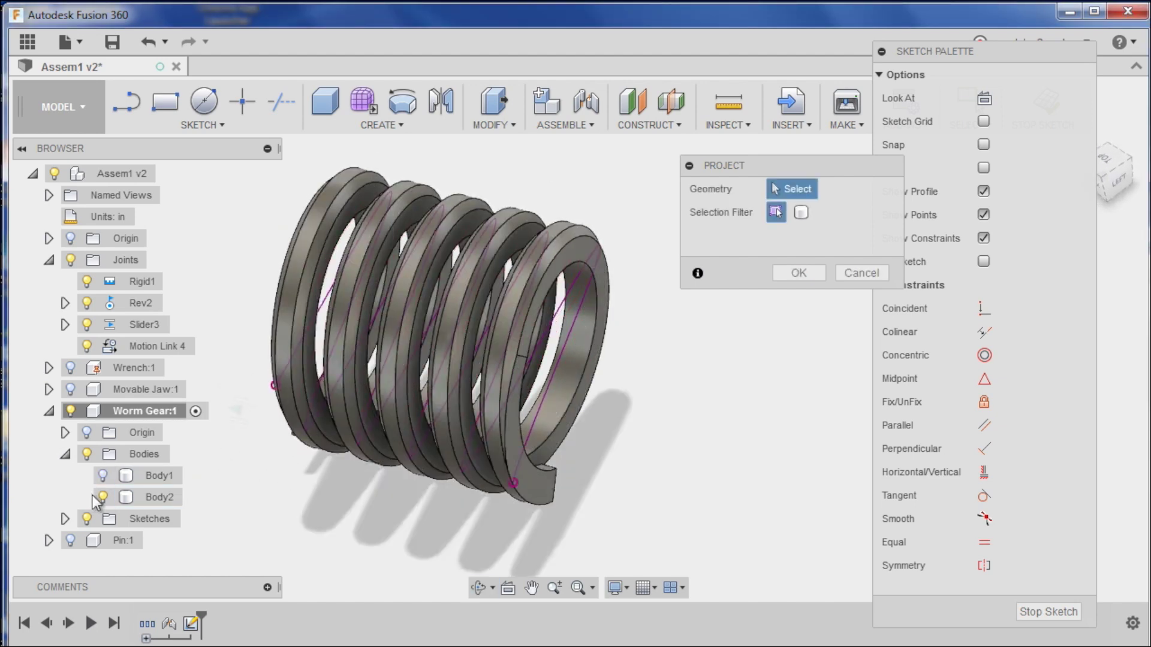
click(104, 497)
shift+middle_drag(352, 426, 522, 315)
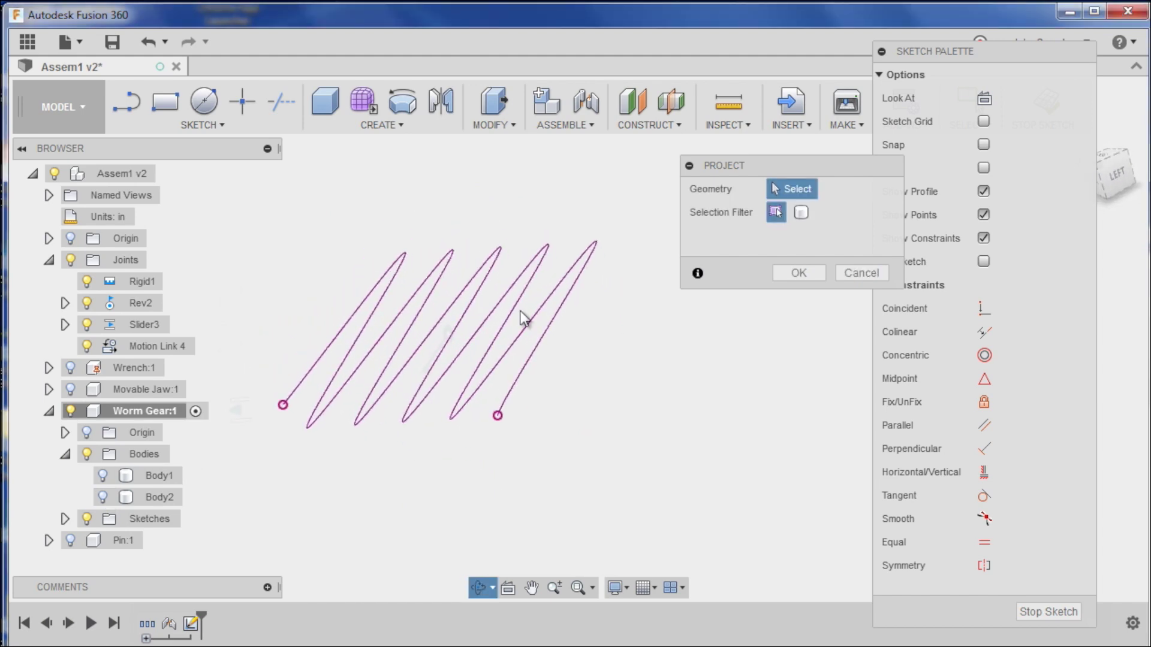
click(103, 497)
shift+middle_drag(385, 429, 363, 243)
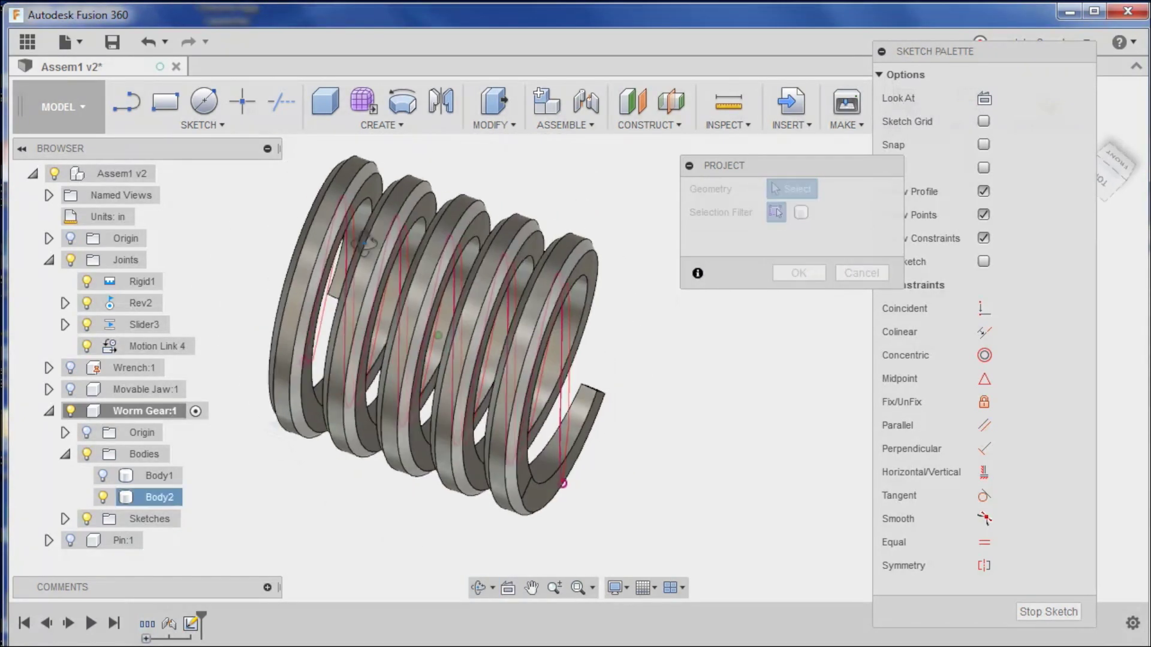
click(103, 476)
shift+middle_drag(317, 393, 359, 373)
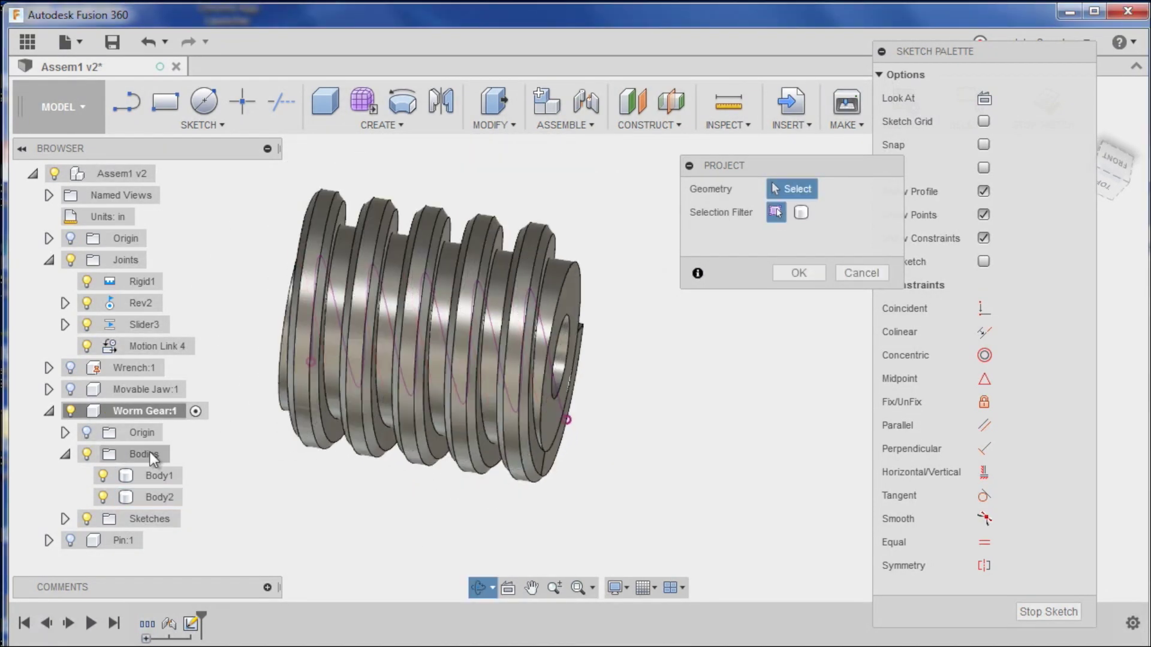
Accept the projected helical edge of the Worm Gear and finish the sketch
scroll(453, 336, up, 1)
click(790, 283)
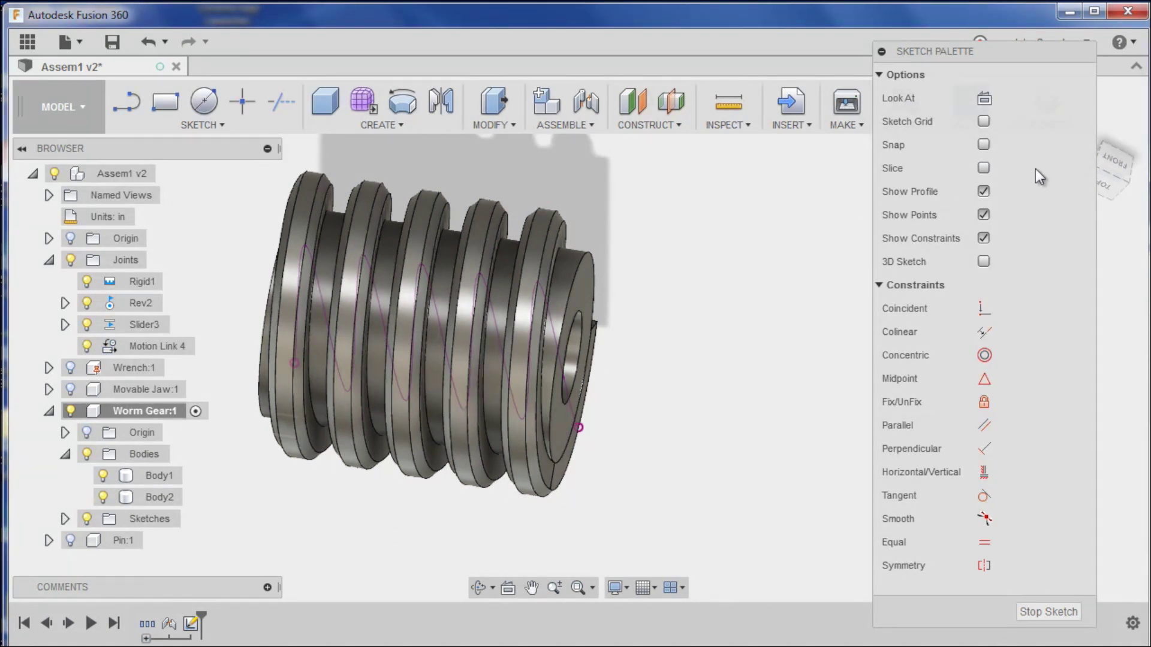
click(1107, 187)
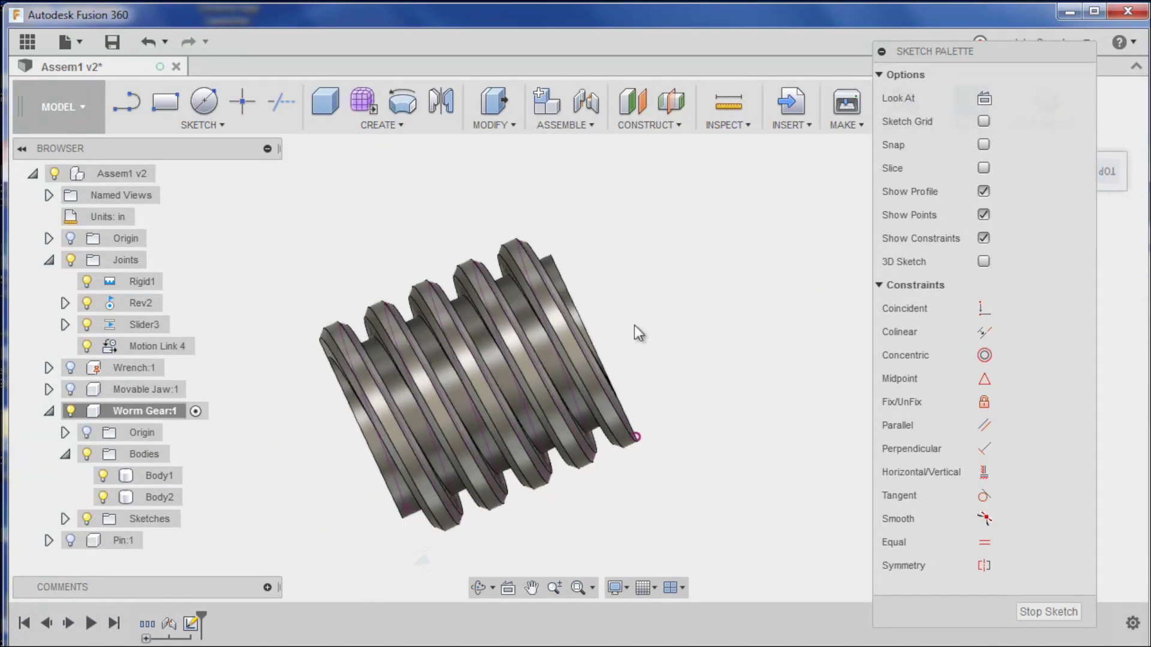
shift+middle_drag(634, 325, 412, 425)
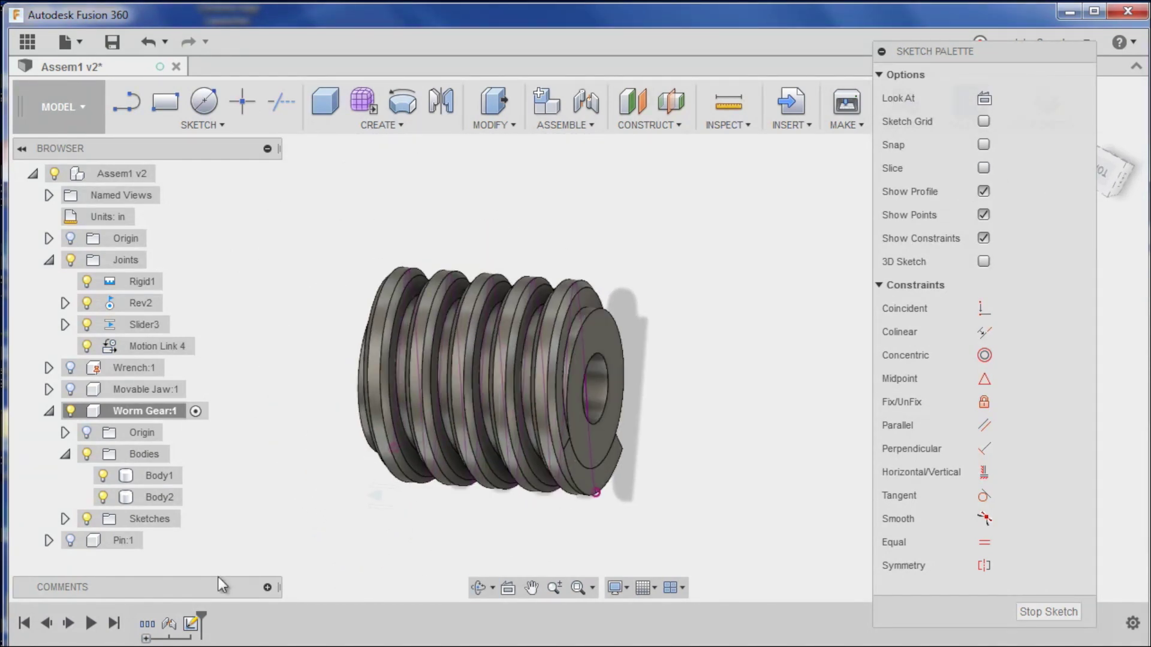
right_click(191, 624)
key(Escape)
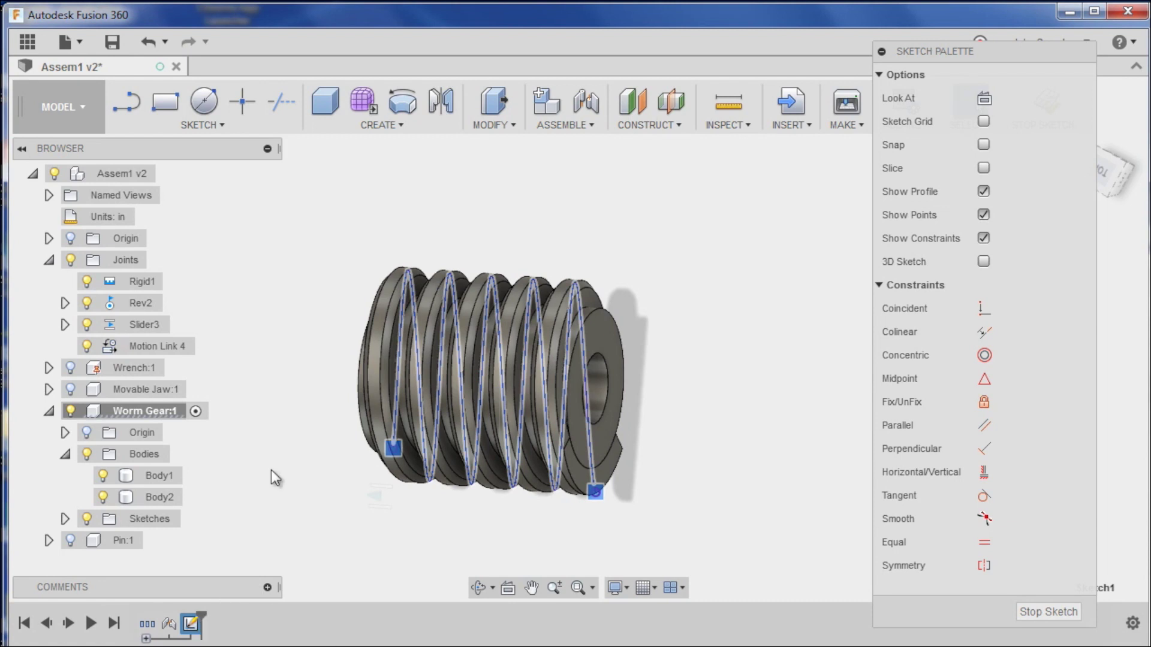
click(1048, 612)
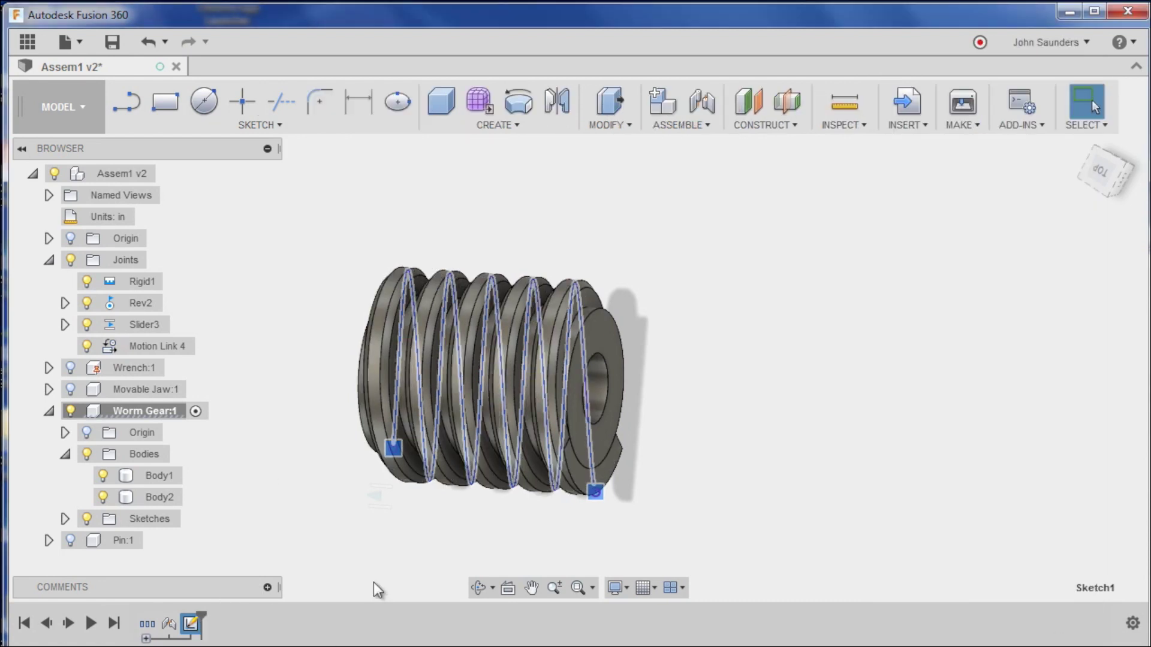
Reopen the Worm Gear's sketch and draw a horizontal line joining two adjacent turns of the projected helix
right_click(191, 627)
click(231, 607)
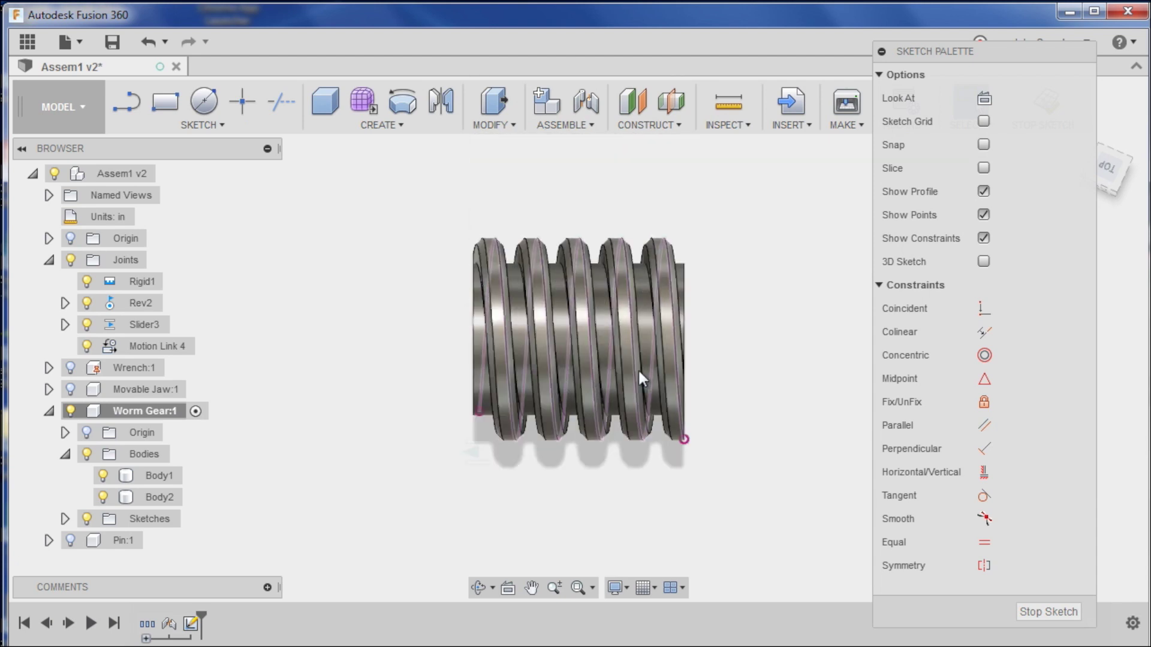
scroll(708, 325, up, 3)
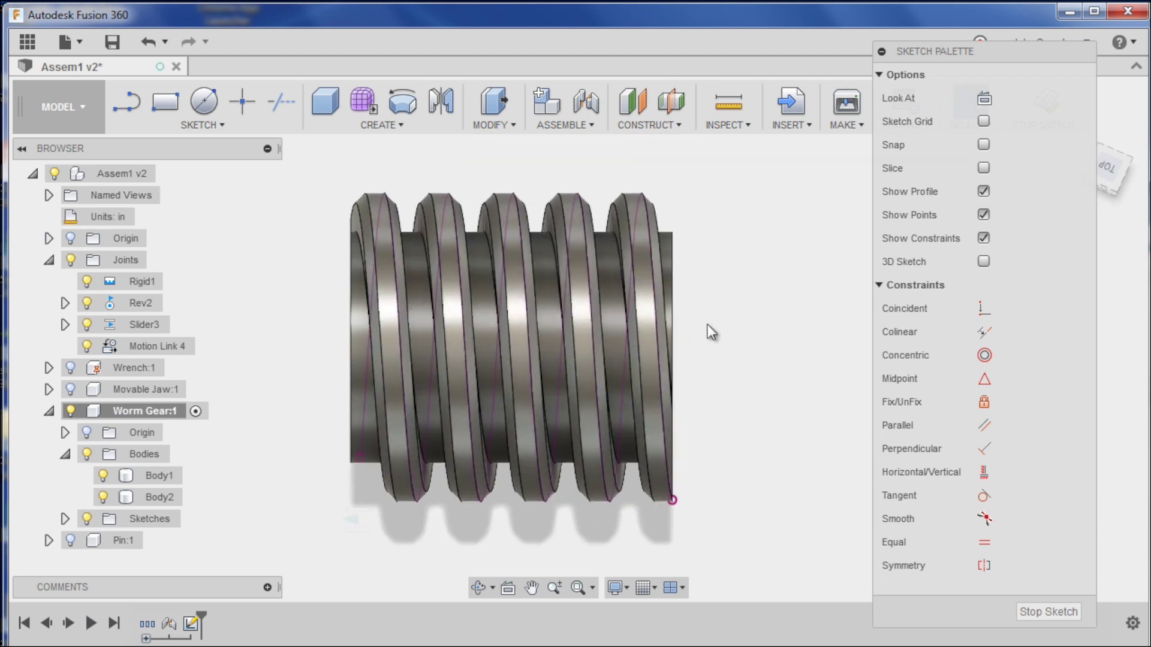
scroll(707, 325, up, 1)
key(l)
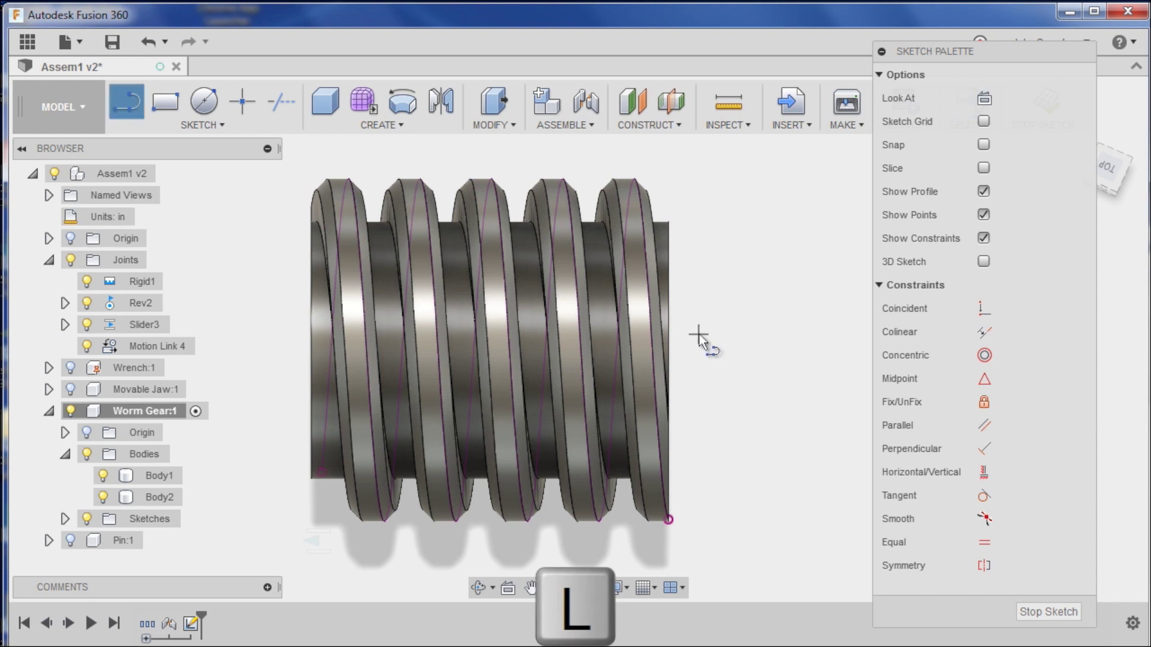
click(649, 325)
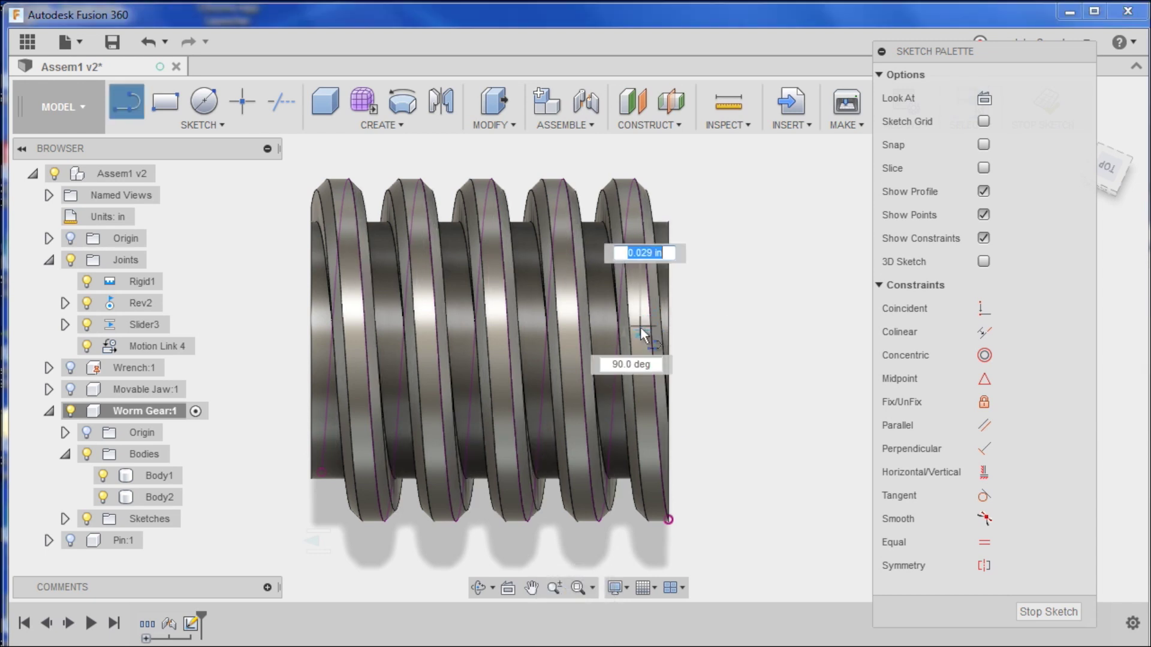
double_click(577, 325)
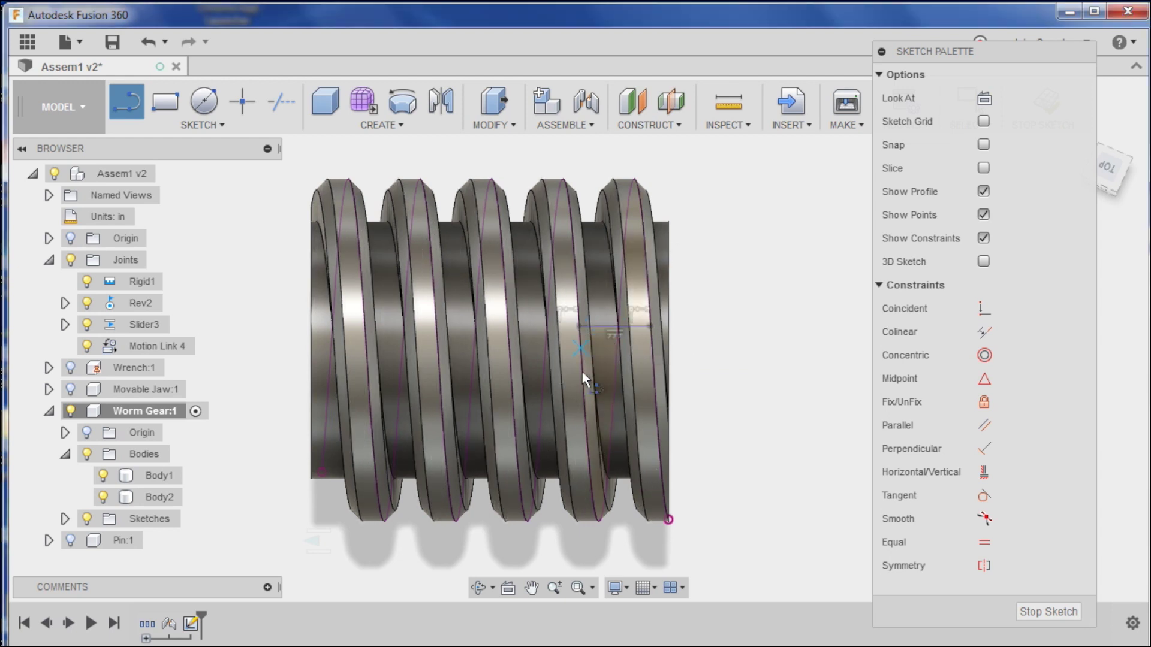
Add a driven length dimension to the line between the thread turns and finish the sketch
key(d)
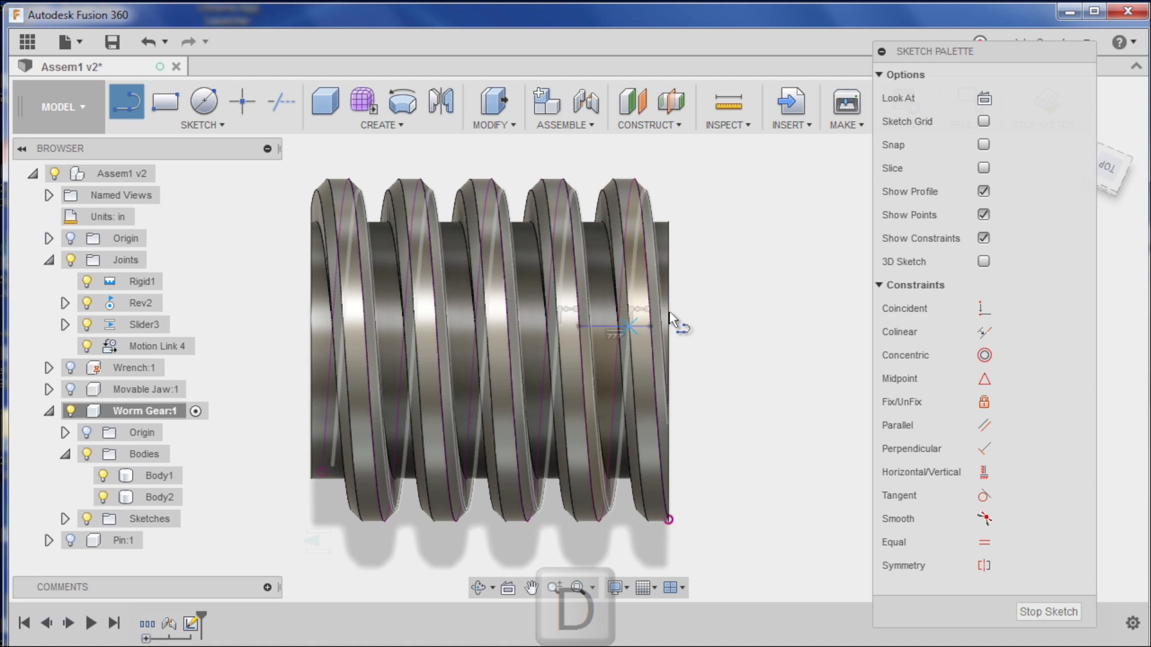
click(610, 182)
click(612, 211)
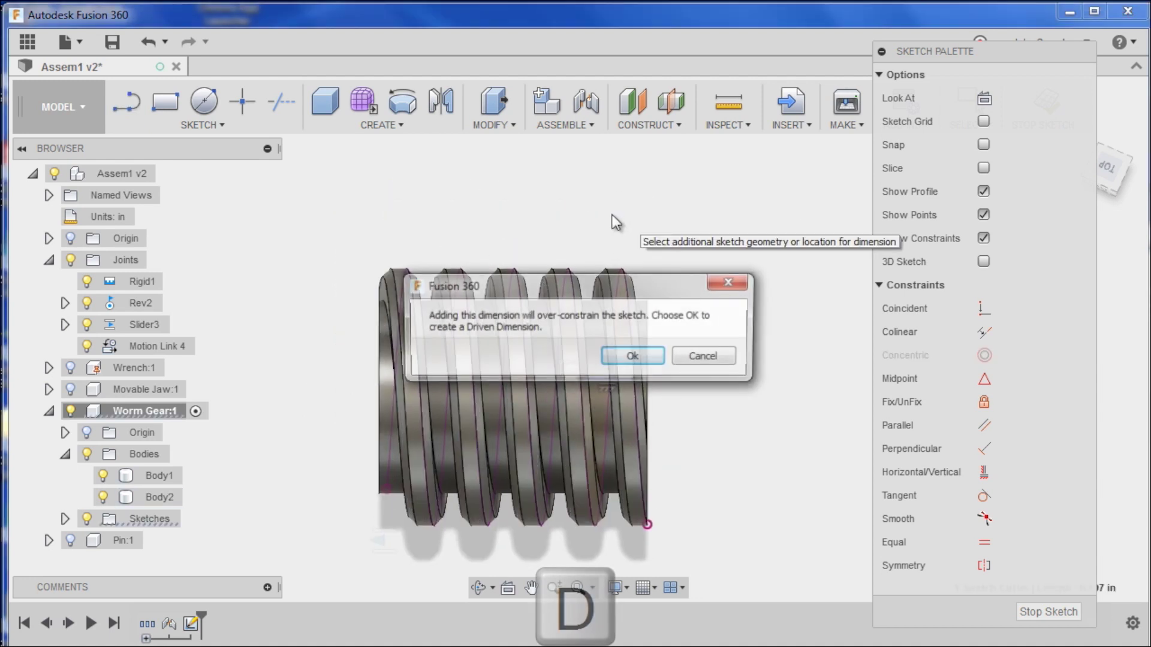
click(620, 358)
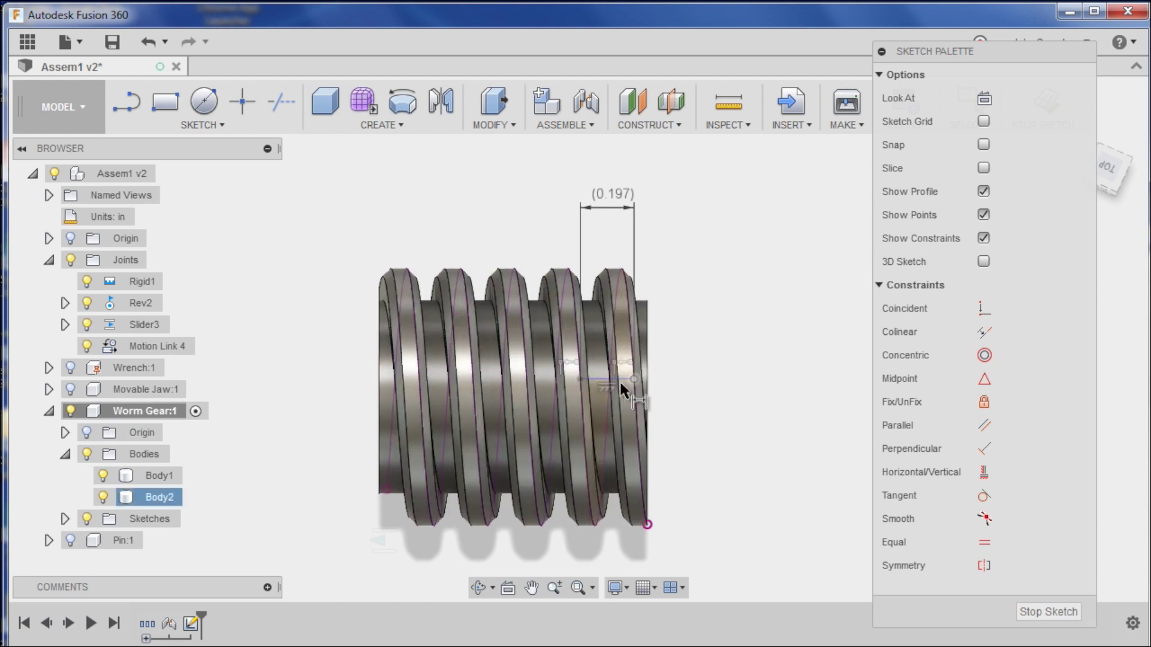
click(1046, 618)
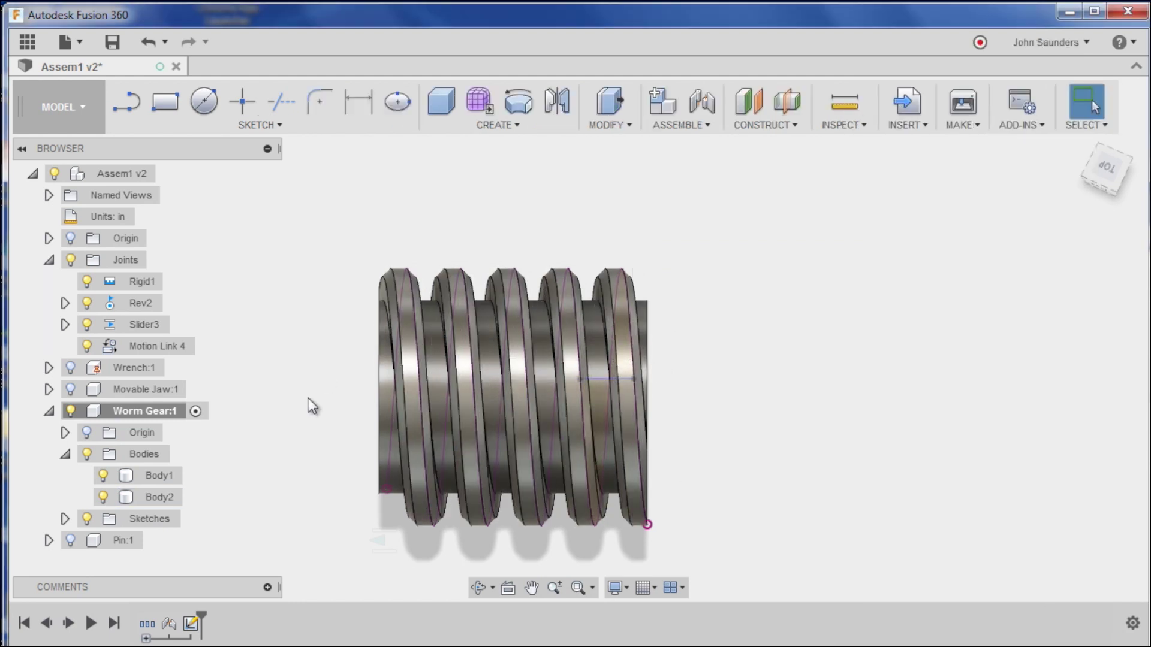
Hide the Worm Gear's sketch and show the Pin, Movable Jaw and Wrench again
click(87, 520)
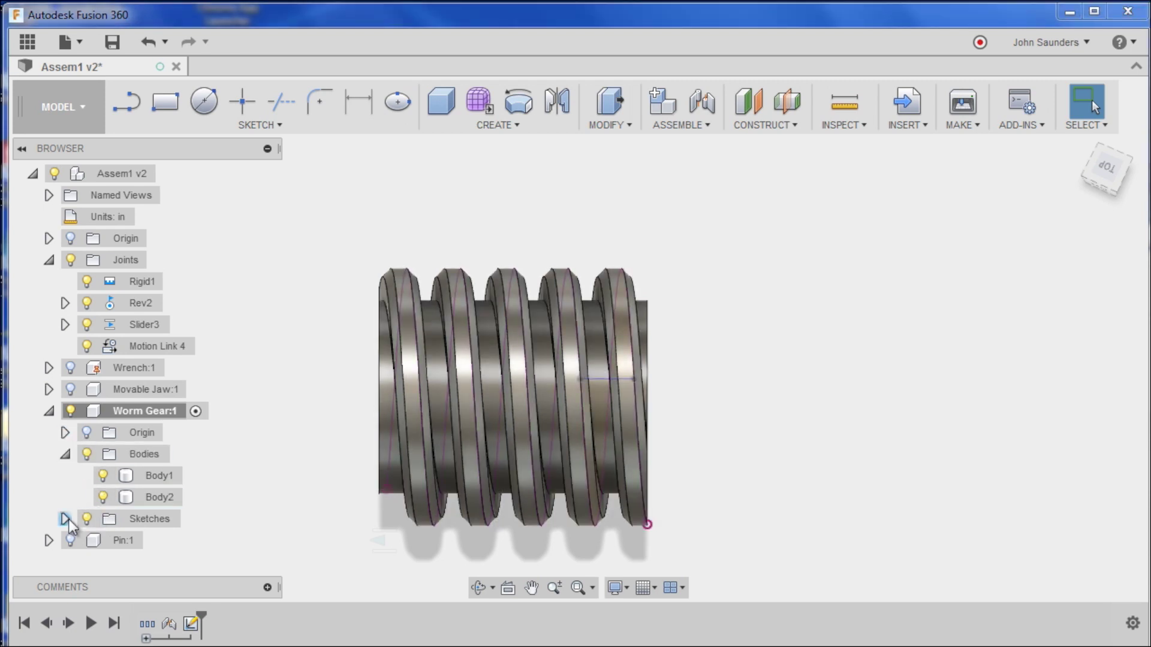
click(64, 519)
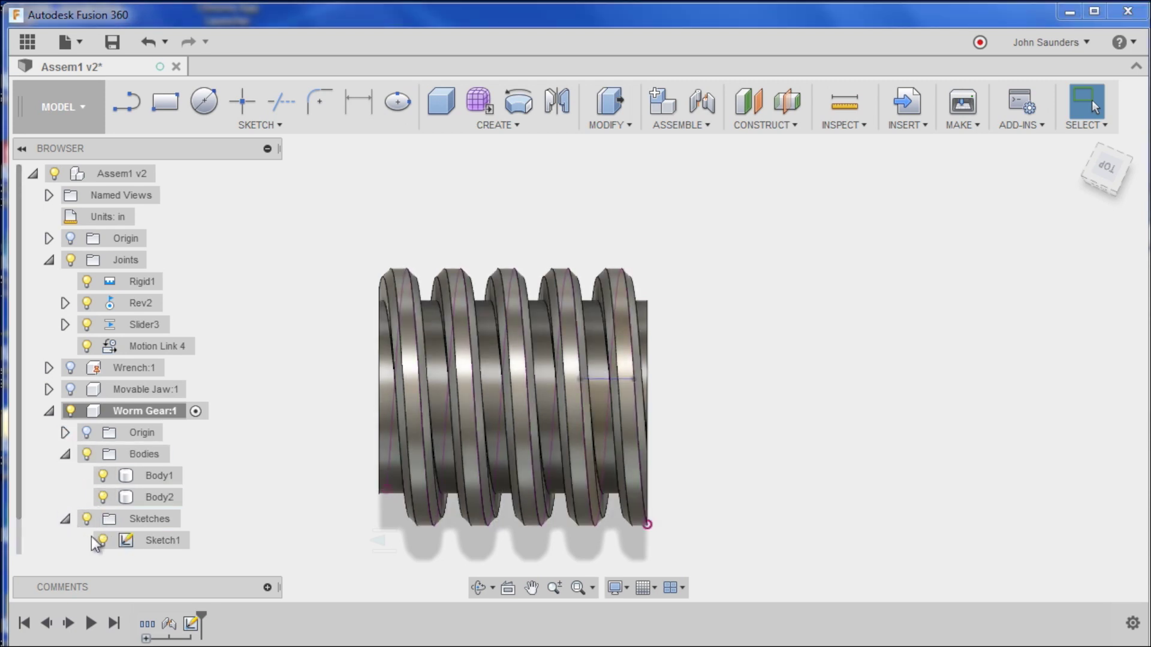
click(64, 519)
click(65, 454)
click(49, 411)
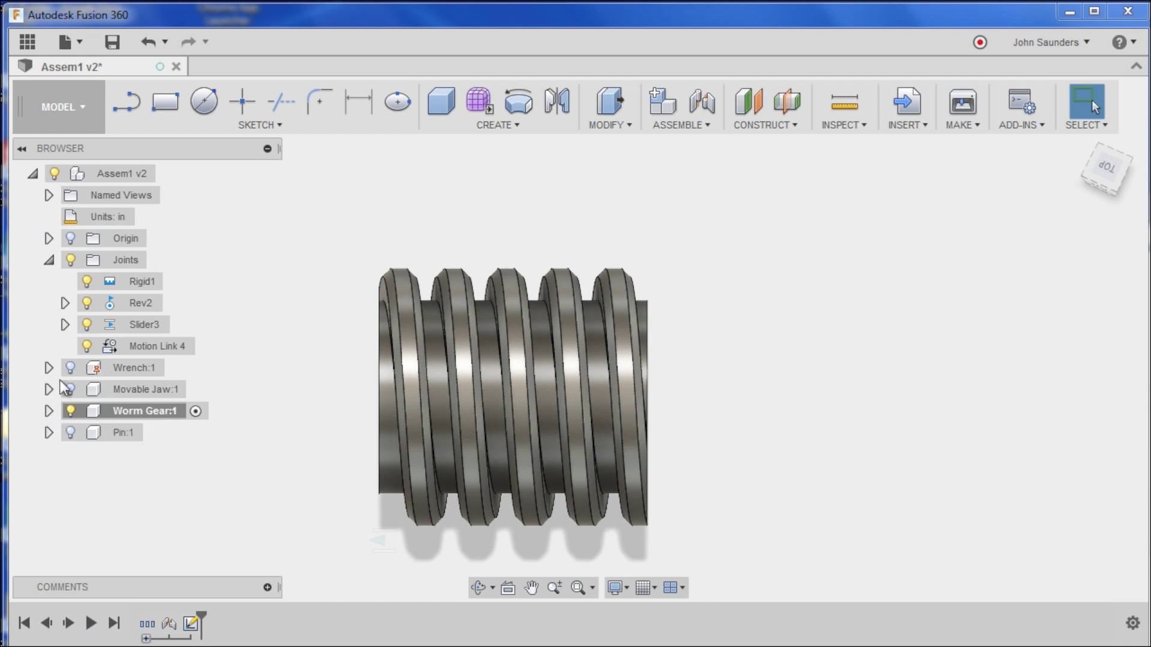
click(70, 432)
click(70, 389)
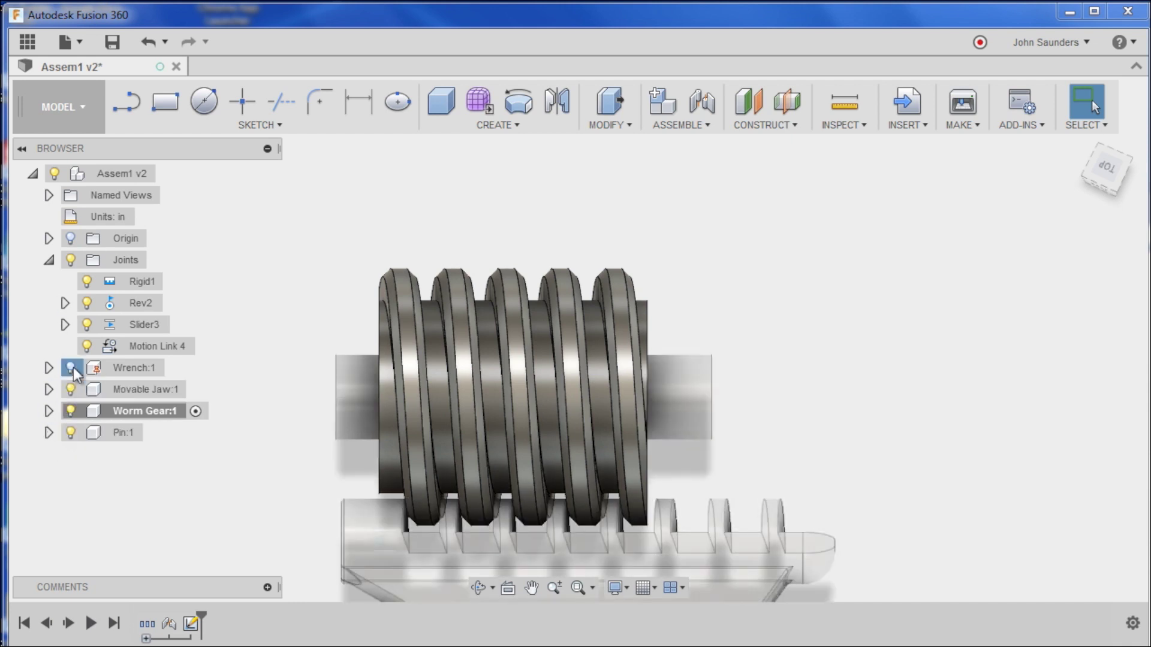
click(70, 367)
Edit Motion Link 4 so that 360 degrees of rotation moves the slider 0.197 in
right_click(128, 352)
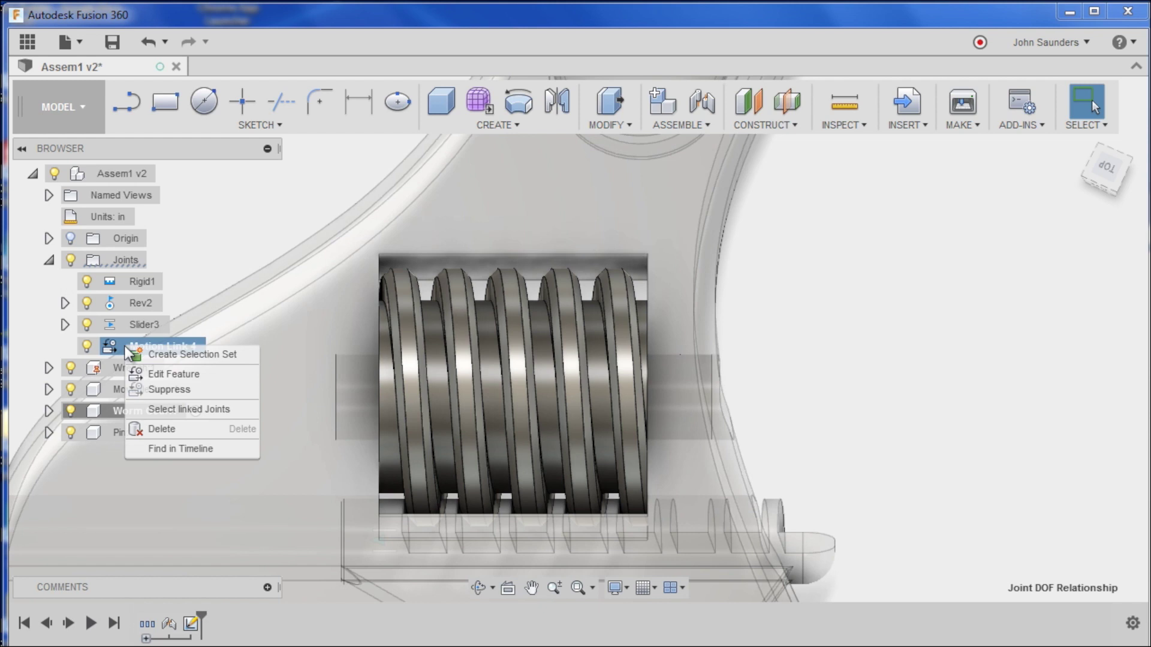
click(166, 377)
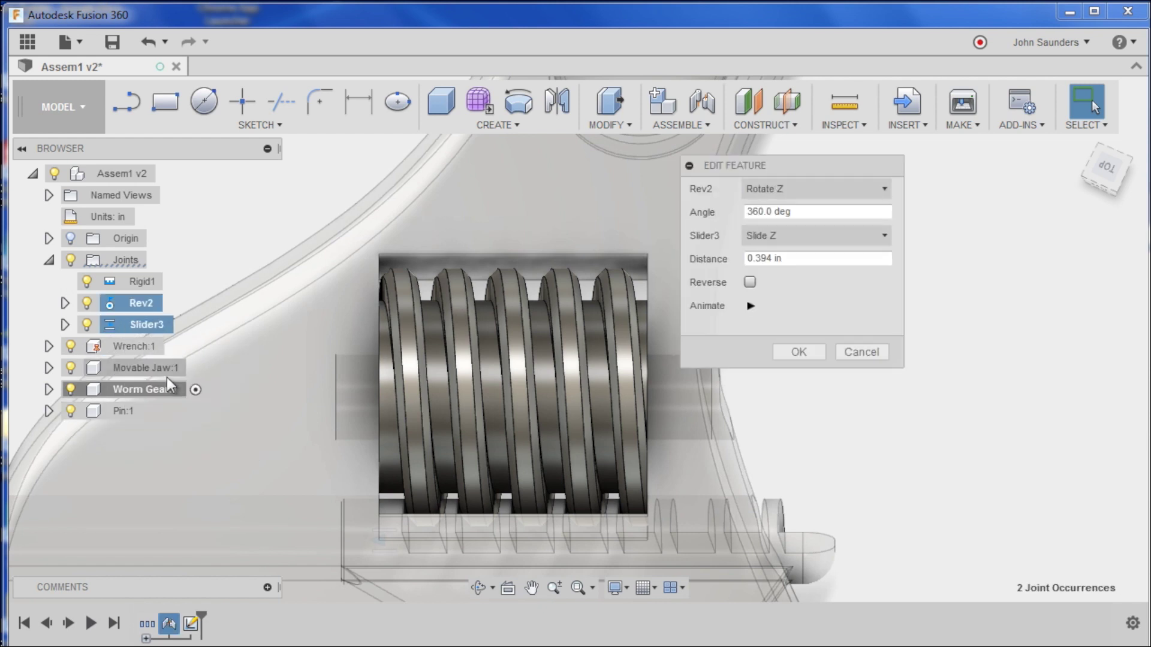
drag(793, 258, 688, 252)
key(Delete)
text(.1)
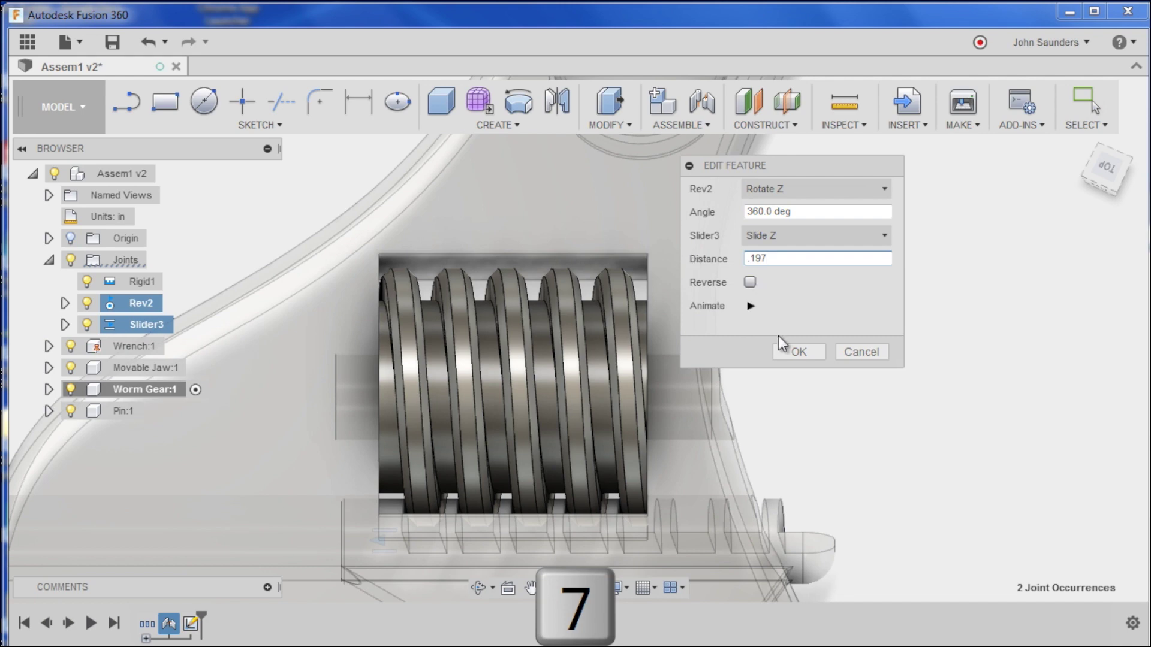
text(97)
click(792, 352)
Activate the top-level assembly and move the jaw to test its link with the worm gear's rotation
scroll(801, 386, down, 3)
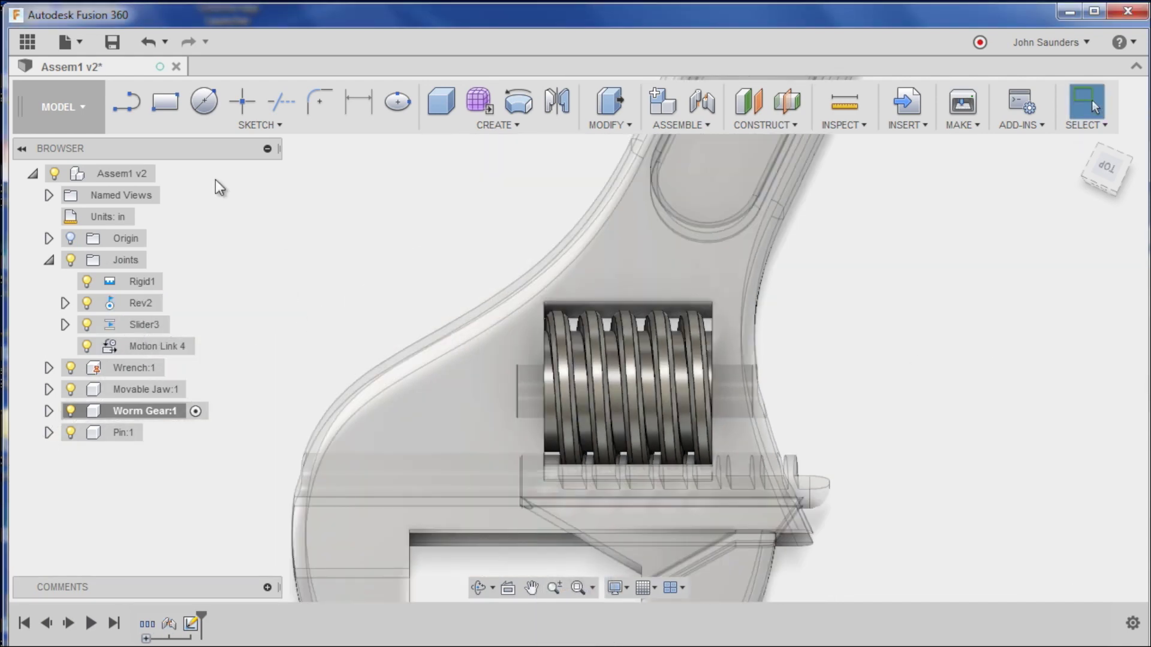
click(172, 173)
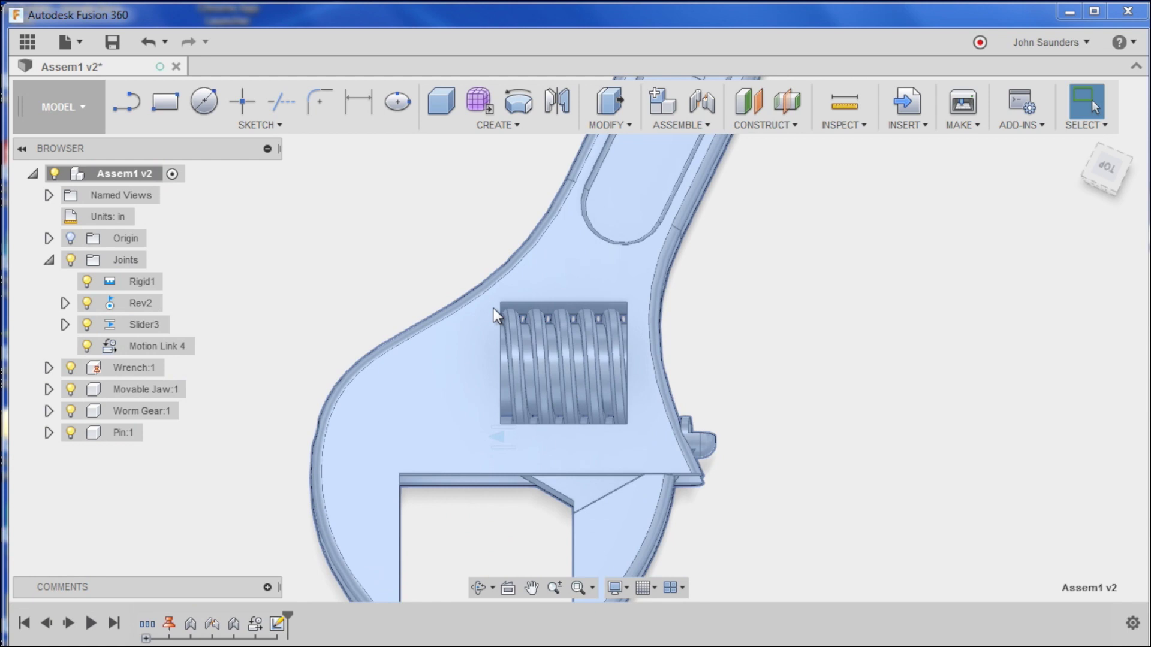
key(ctrl+z)
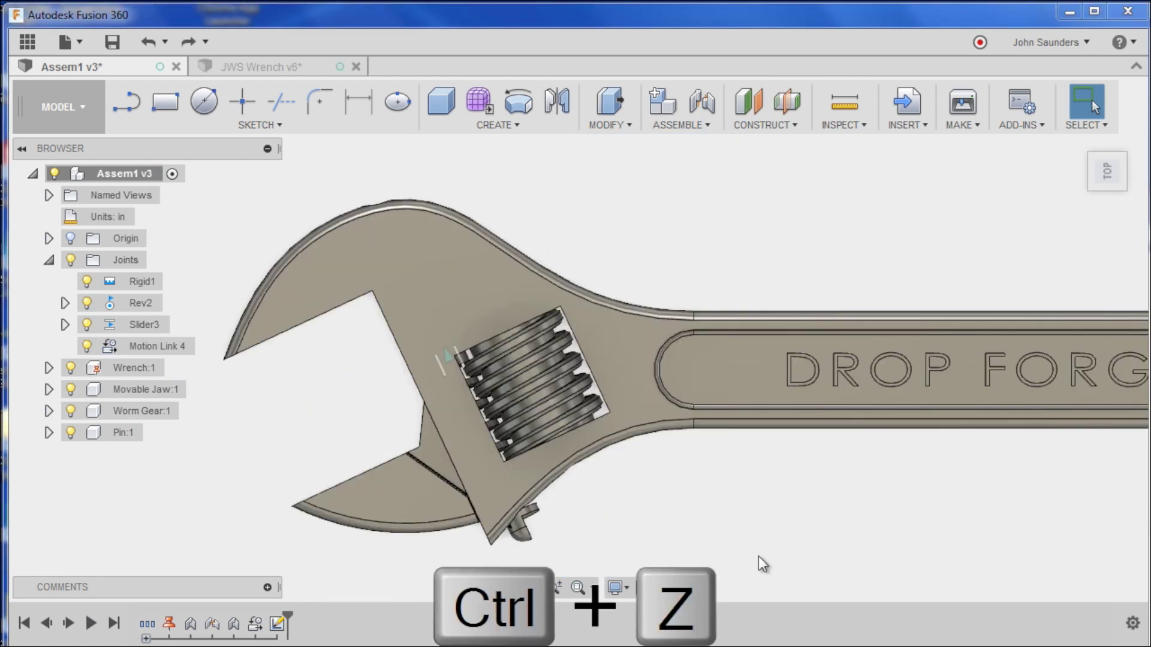
mouse_move(387, 484)
mouse_down()
mouse_move(376, 452)
mouse_move(389, 474)
mouse_move(380, 465)
mouse_up()
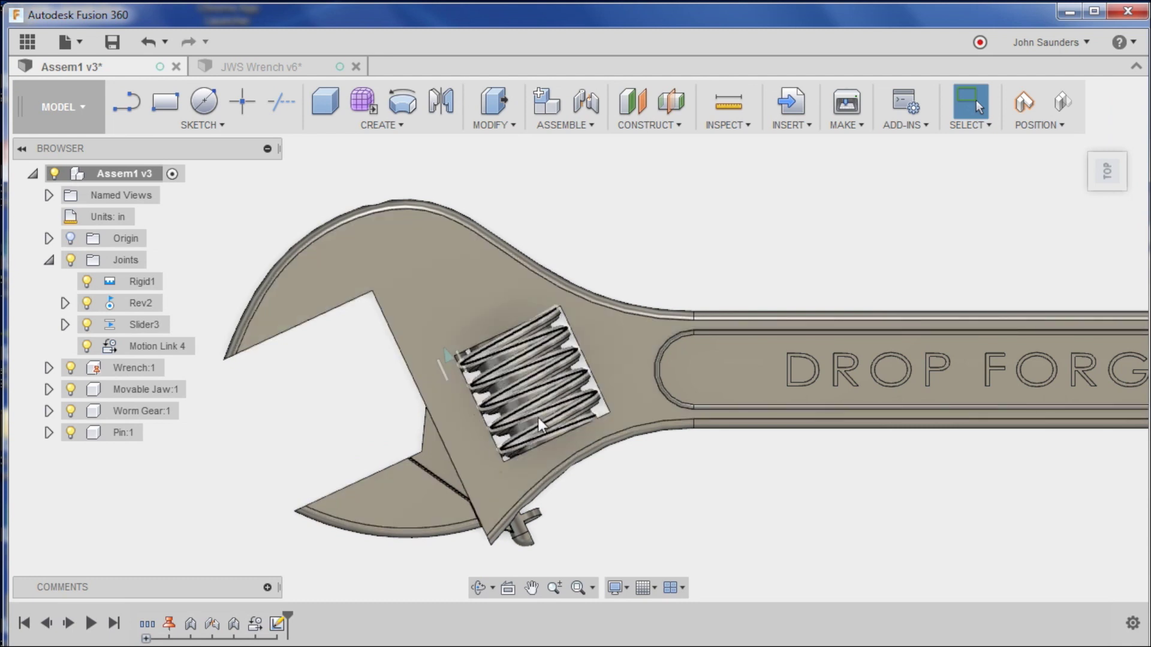
drag(511, 424, 466, 456)
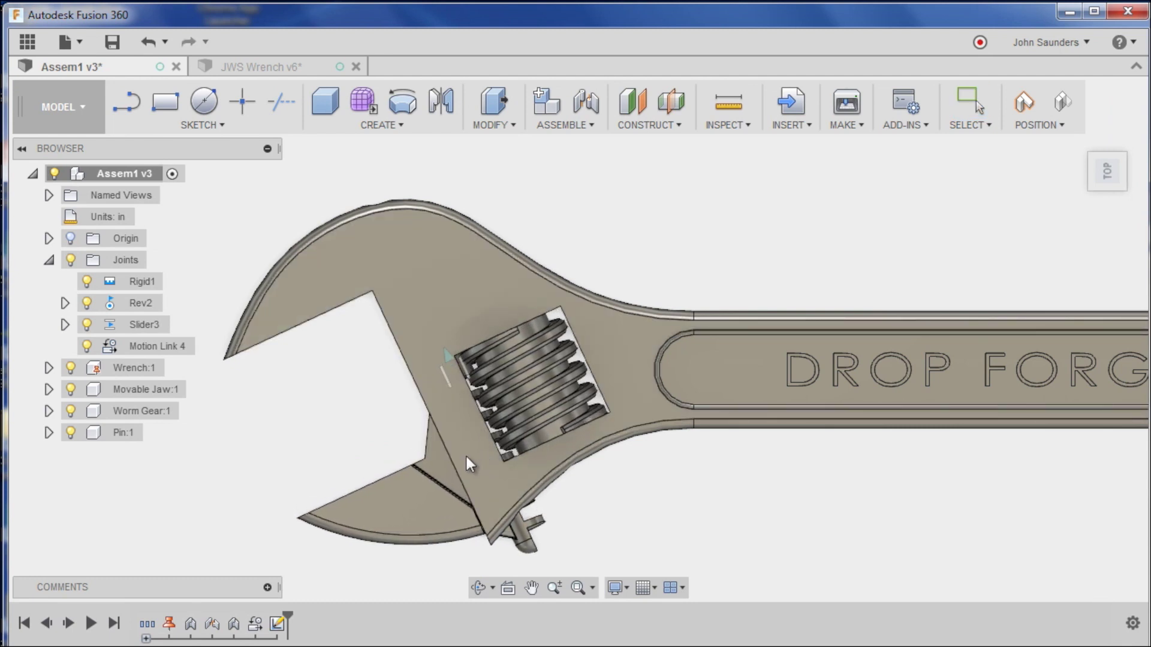
Reverse the direction of Motion Link 4 between the worm gear's rotation and the jaw's slide
right_click(154, 351)
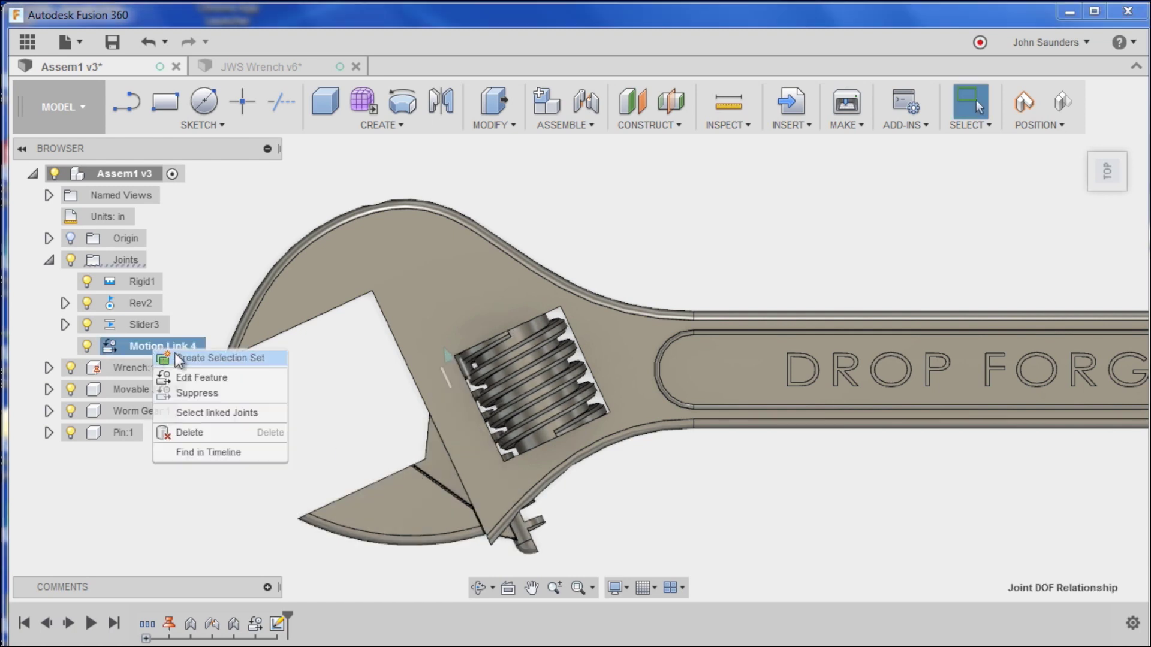
click(202, 377)
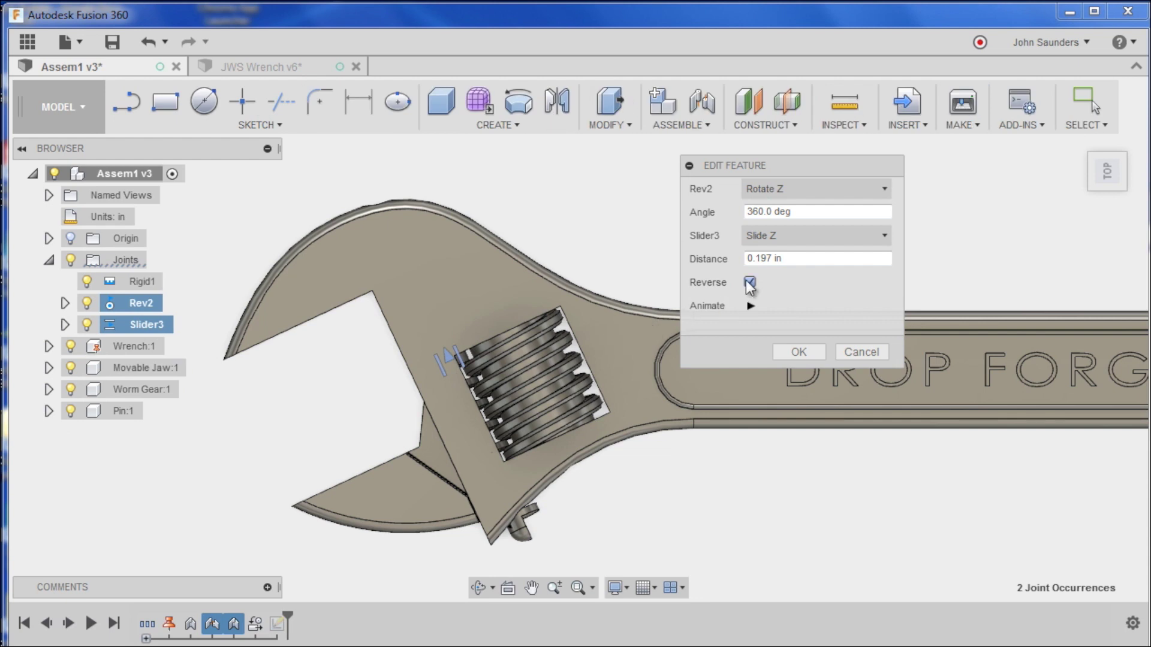
click(798, 352)
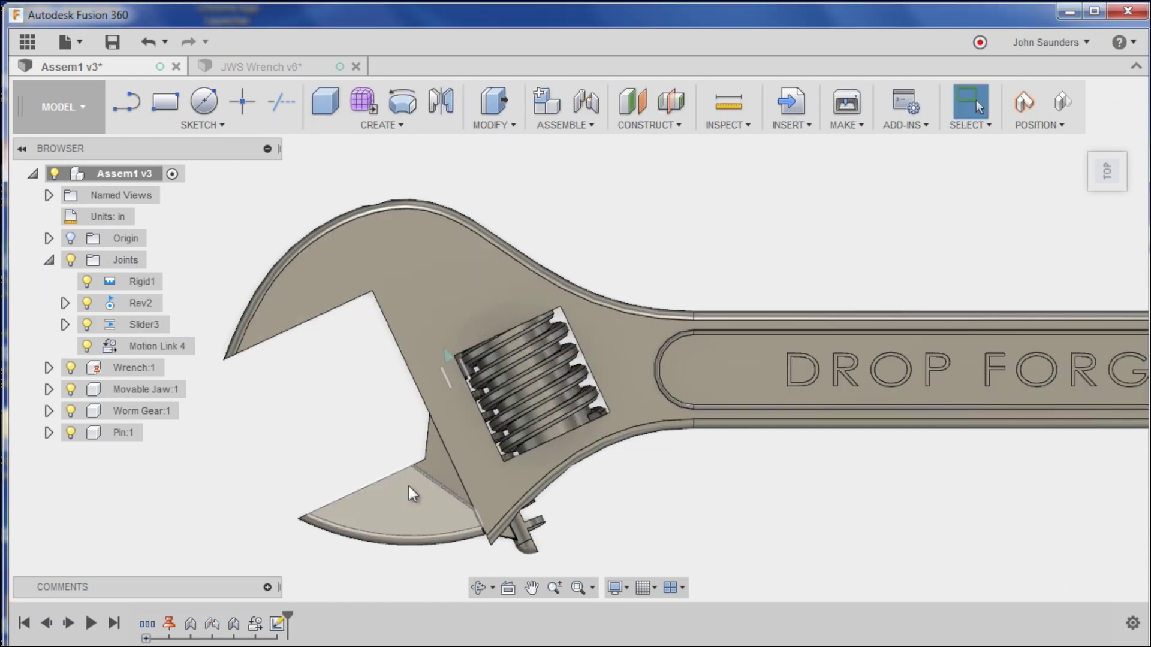